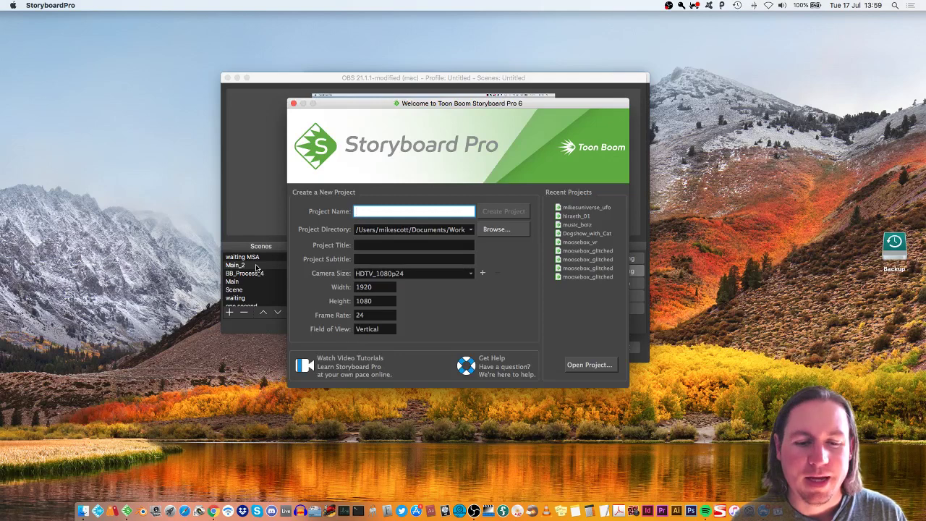
# Open the recent project mikesuniverse_ufo.
pyautogui.moveTo(447, 101); pyautogui.dragTo(432, 97)
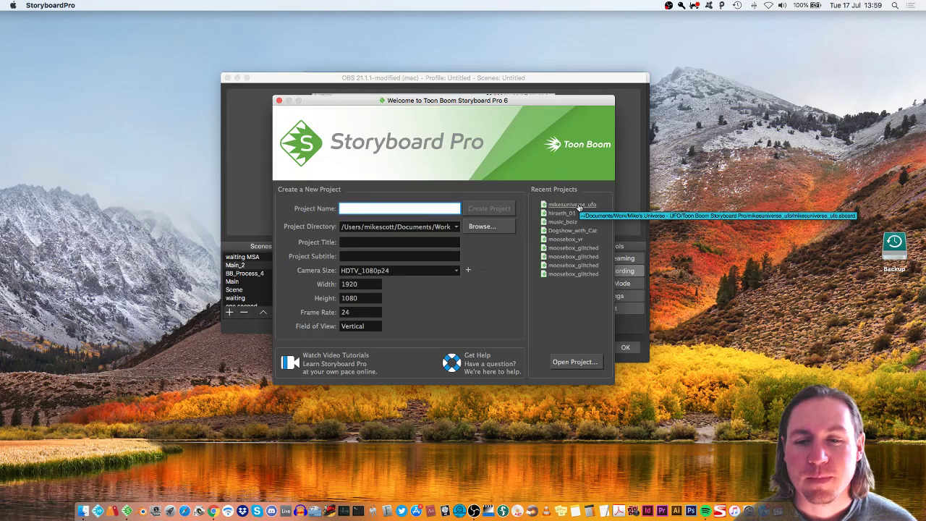
pyautogui.click(456, 271)
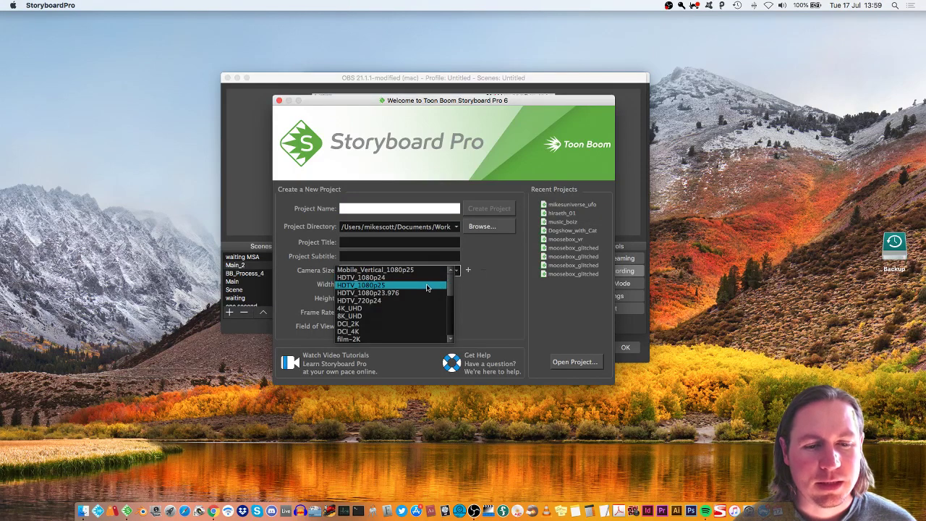
pyautogui.click(517, 293)
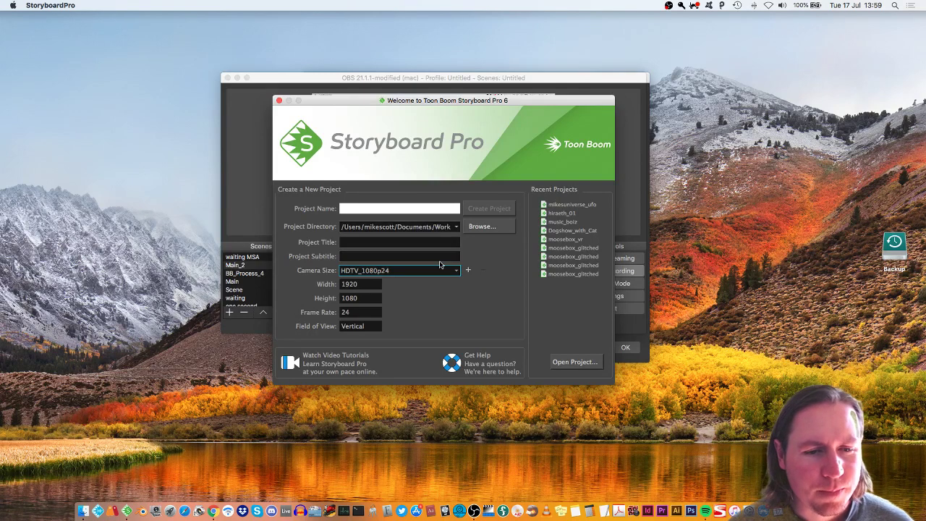
pyautogui.click(556, 206)
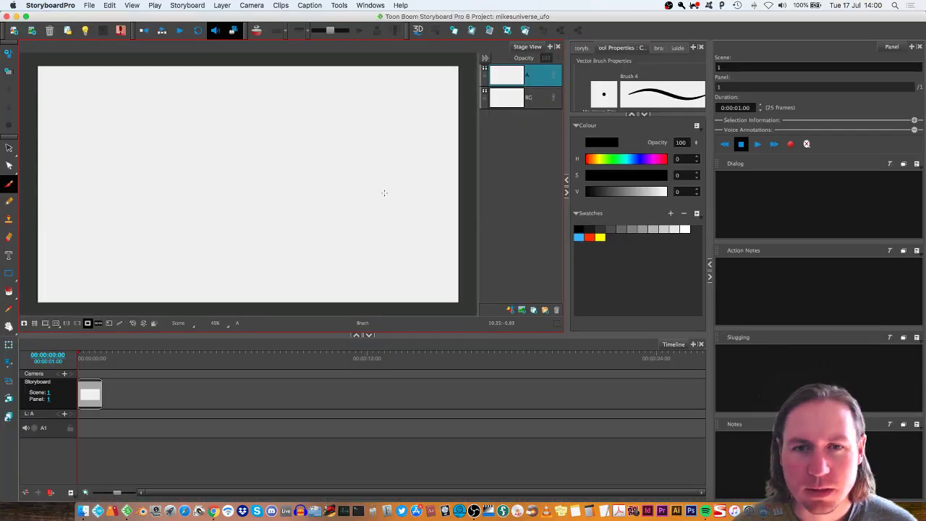
pyautogui.click(132, 370)
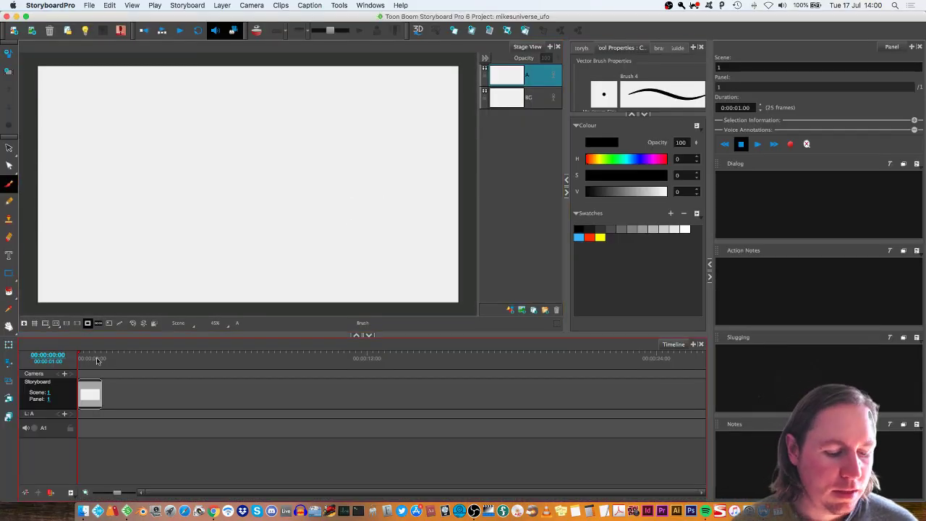
pyautogui.scroll(1, 97, 361)
pyautogui.scroll(2, 98, 361)
pyautogui.scroll(-1, 97, 360)
pyautogui.moveTo(97, 360); pyautogui.dragTo(118, 359)
# View the program's version information and close it again.
pyautogui.click(50, 5)
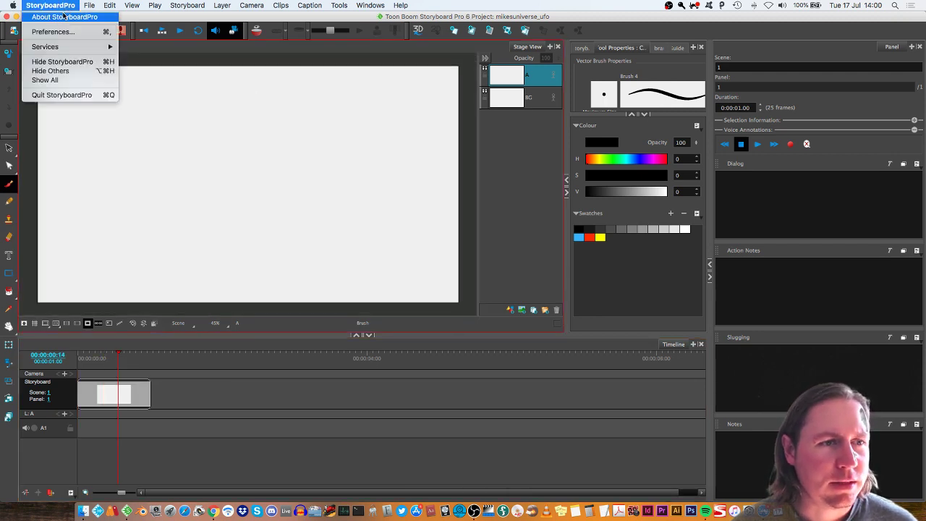
pyautogui.click(69, 16)
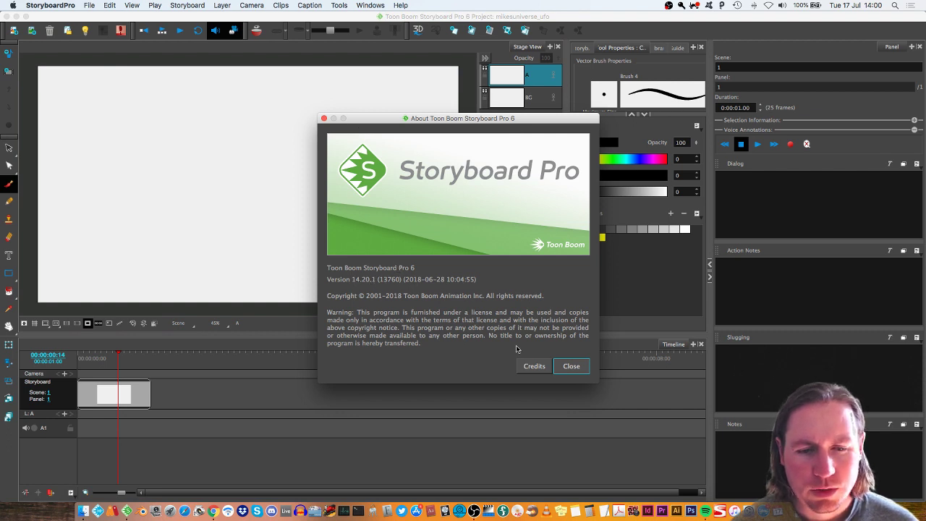
pyautogui.click(565, 372)
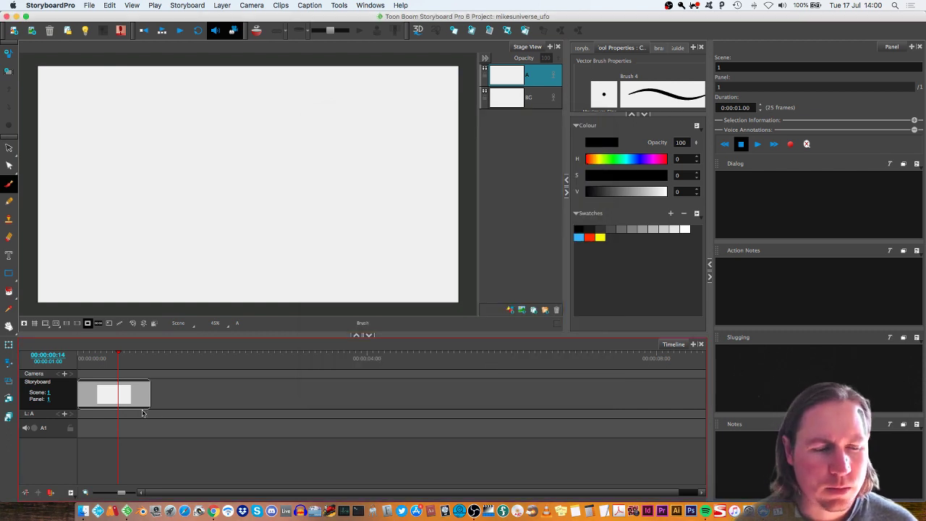
# Handwrite the word INTRO in black with the Brush on layer A of the first scene.
pyautogui.moveTo(119, 363); pyautogui.dragTo(71, 362)
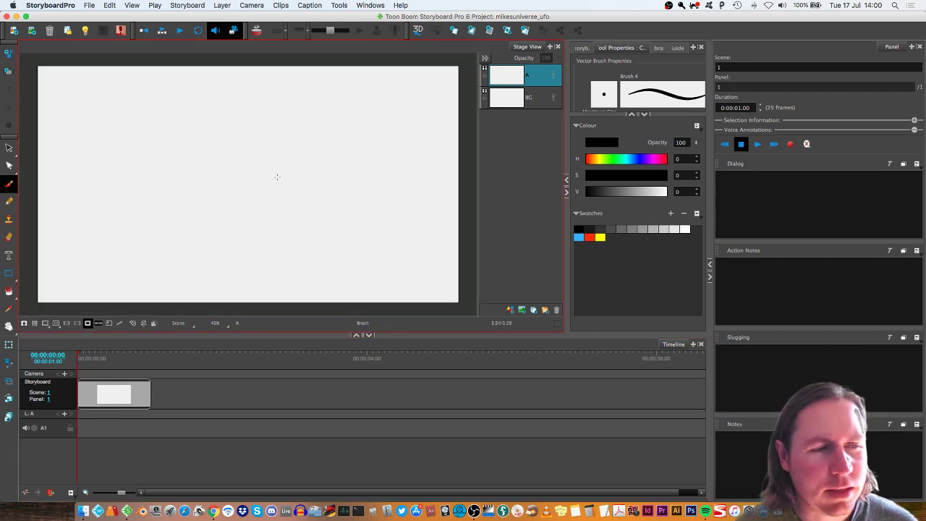
pyautogui.click(112, 358)
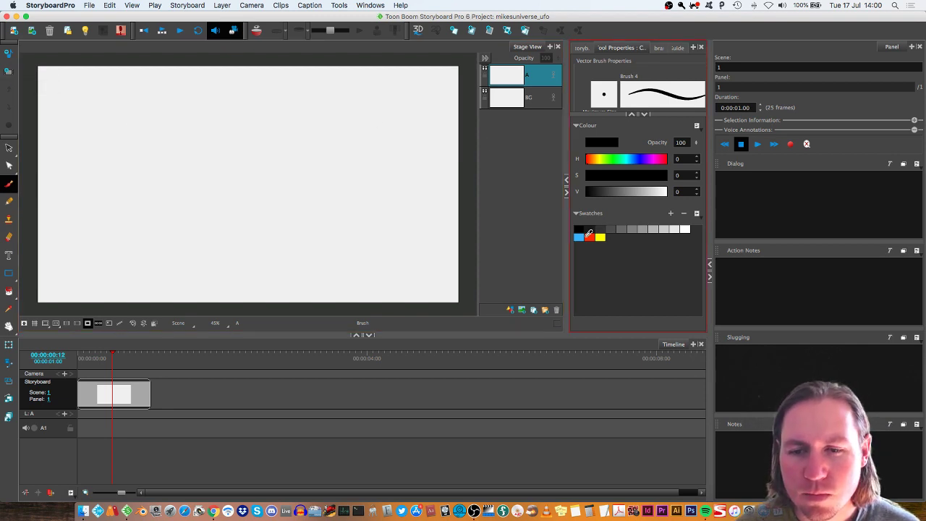
pyautogui.moveTo(112, 360)
pyautogui.mouseDown()
pyautogui.moveTo(120, 360)
pyautogui.moveTo(112, 361)
pyautogui.mouseUp()
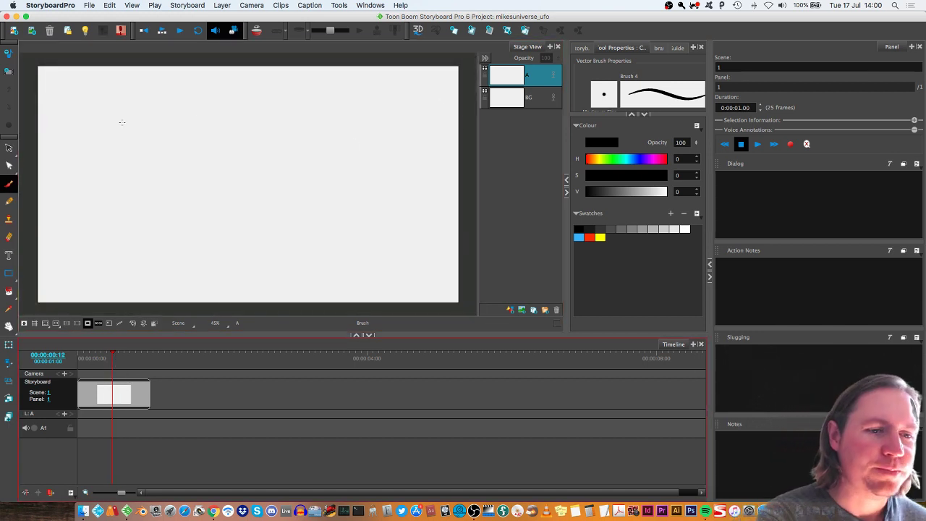
pyautogui.moveTo(172, 149); pyautogui.dragTo(177, 171)
pyautogui.moveTo(179, 153); pyautogui.dragTo(194, 170)
pyautogui.moveTo(196, 148)
pyautogui.mouseDown()
pyautogui.moveTo(212, 147)
pyautogui.moveTo(205, 174)
pyautogui.mouseUp()
pyautogui.moveTo(218, 145)
pyautogui.mouseDown()
pyautogui.moveTo(218, 176)
pyautogui.moveTo(232, 176)
pyautogui.mouseUp()
pyautogui.moveTo(246, 150)
pyautogui.mouseDown()
pyautogui.moveTo(245, 172)
pyautogui.moveTo(248, 151)
pyautogui.mouseUp()
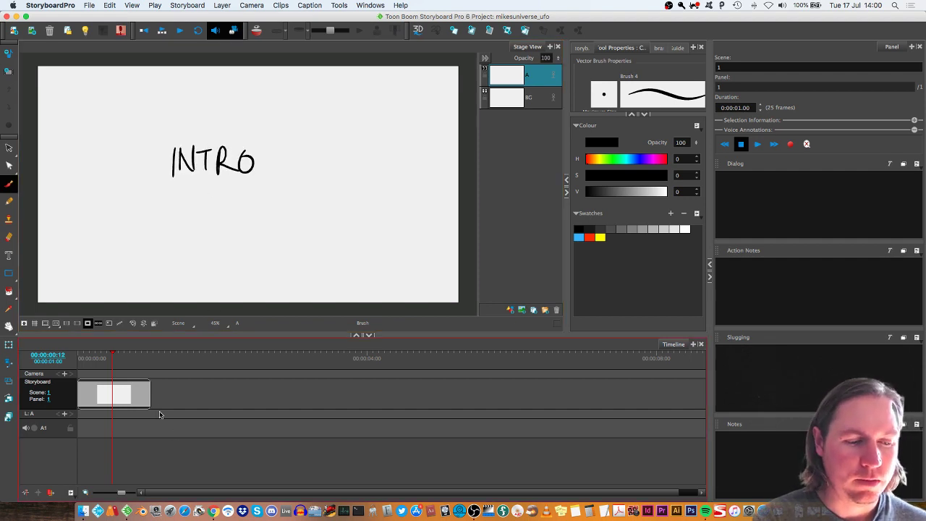
# Add a new scene after the INTRO scene and move the playhead into it.
pyautogui.moveTo(157, 360); pyautogui.dragTo(131, 359)
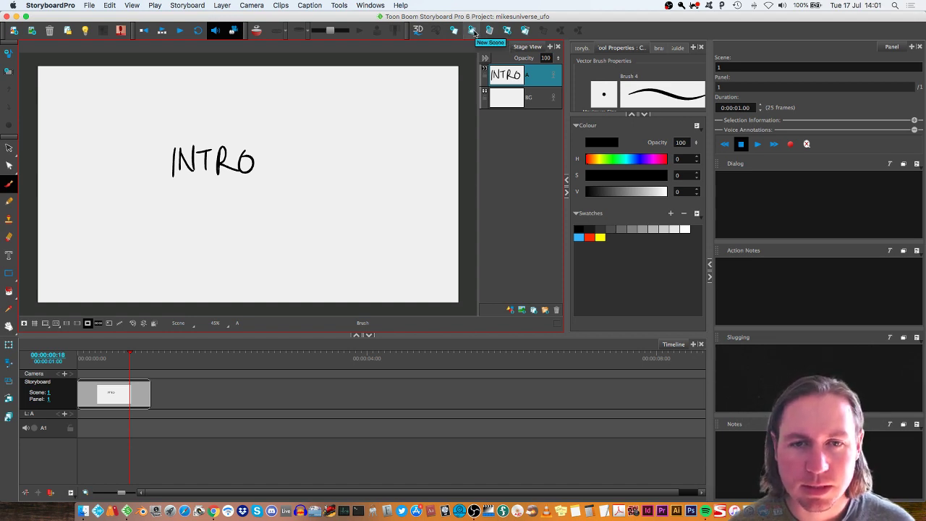
pyautogui.click(473, 33)
pyautogui.click(126, 358)
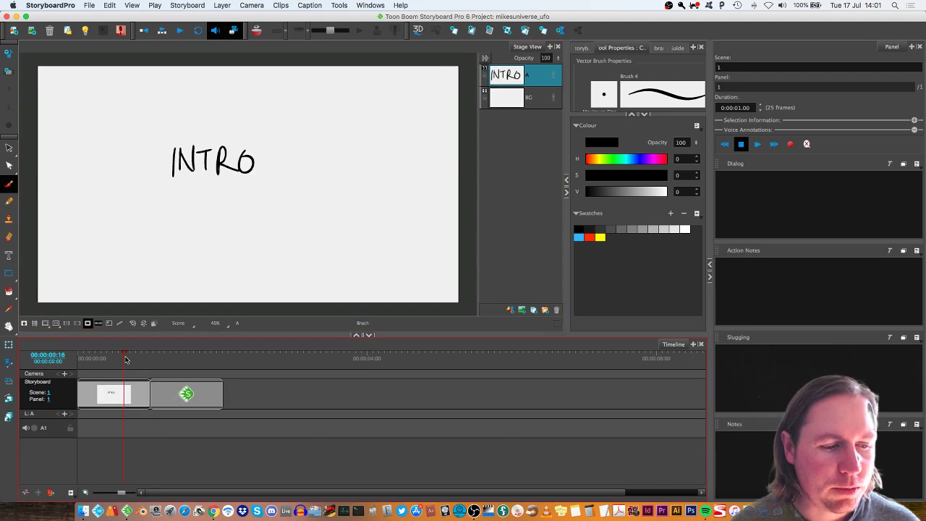
pyautogui.click(172, 359)
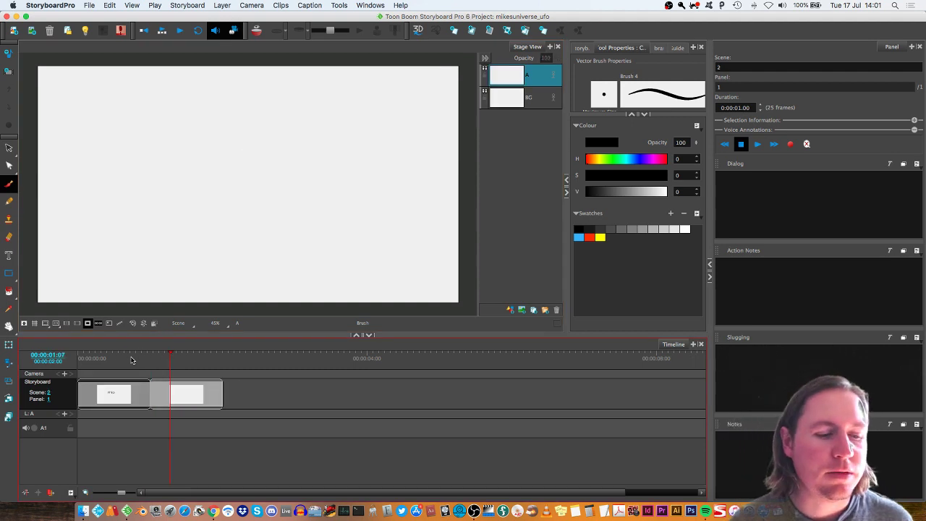
pyautogui.moveTo(132, 359); pyautogui.dragTo(174, 359)
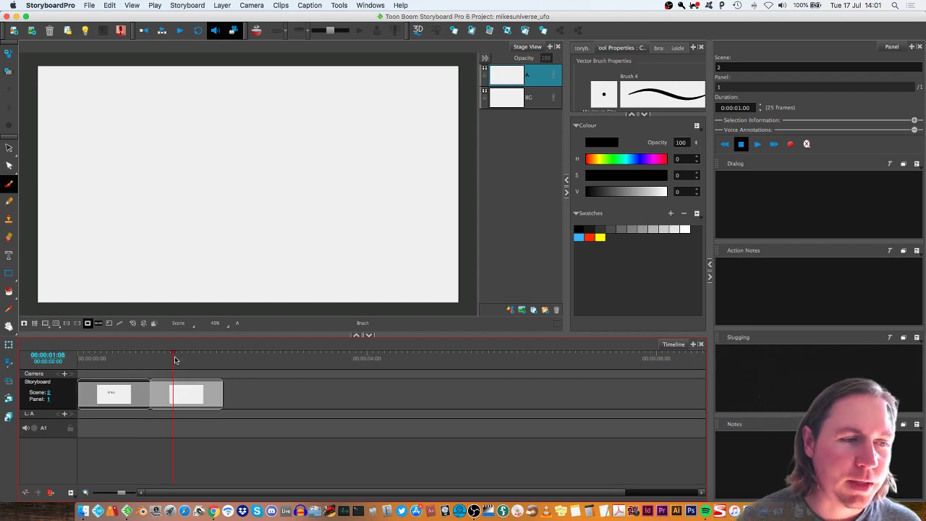
# Choose the blue swatch as the brush colour and widen the drawing workspace by narrowing the Panel view.
pyautogui.click(579, 236)
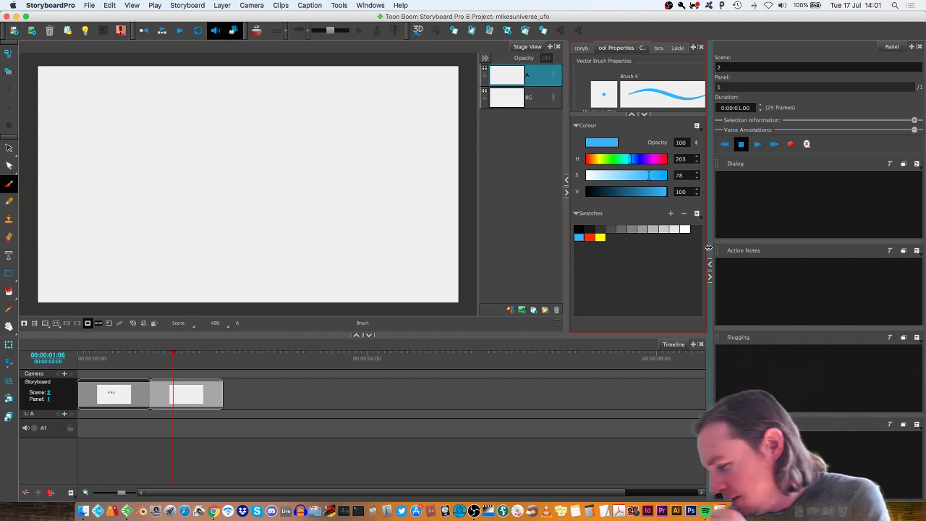
pyautogui.moveTo(712, 250); pyautogui.dragTo(748, 246)
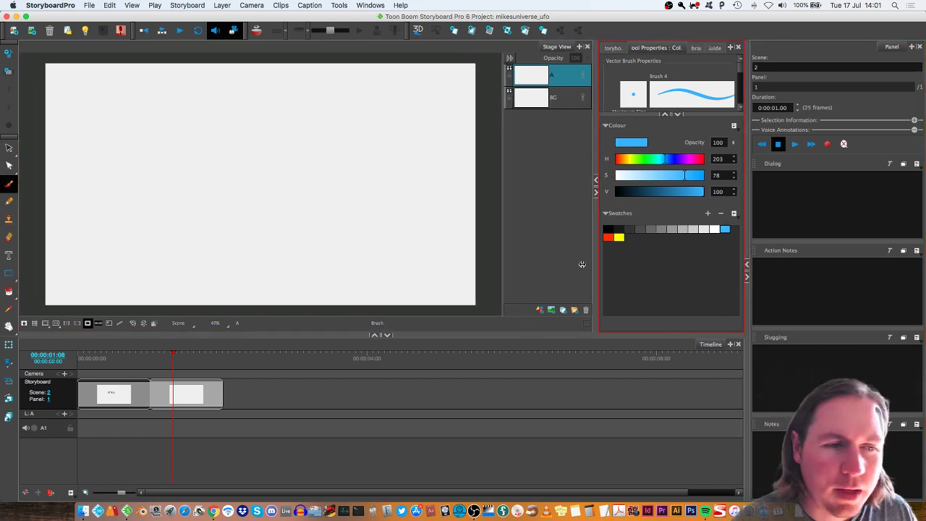
pyautogui.hscroll(2, 385, 162)
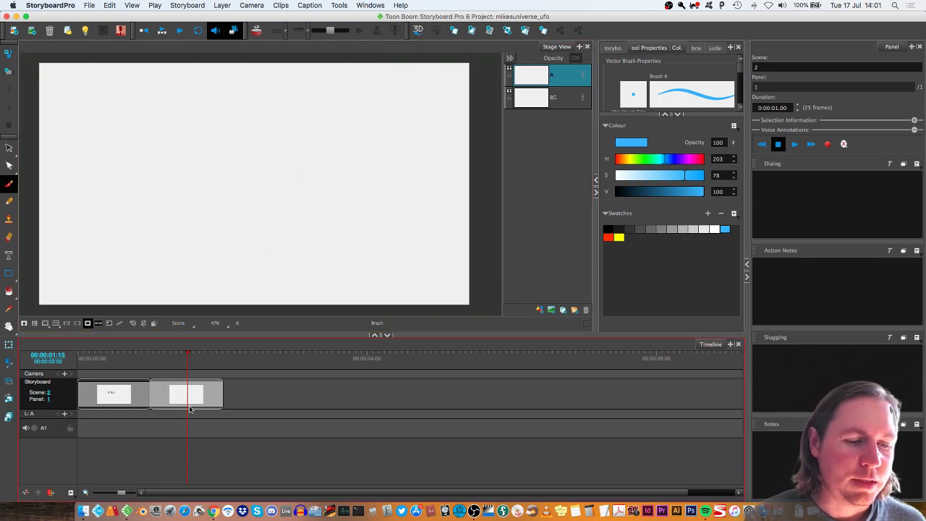
pyautogui.click(137, 394)
pyautogui.click(185, 397)
pyautogui.click(199, 120)
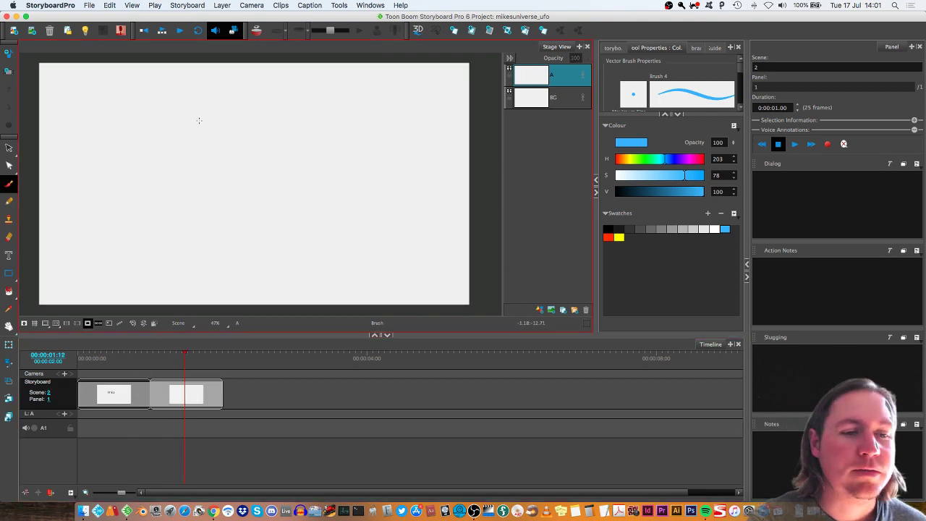
pyautogui.moveTo(322, 181); pyautogui.dragTo(332, 186)
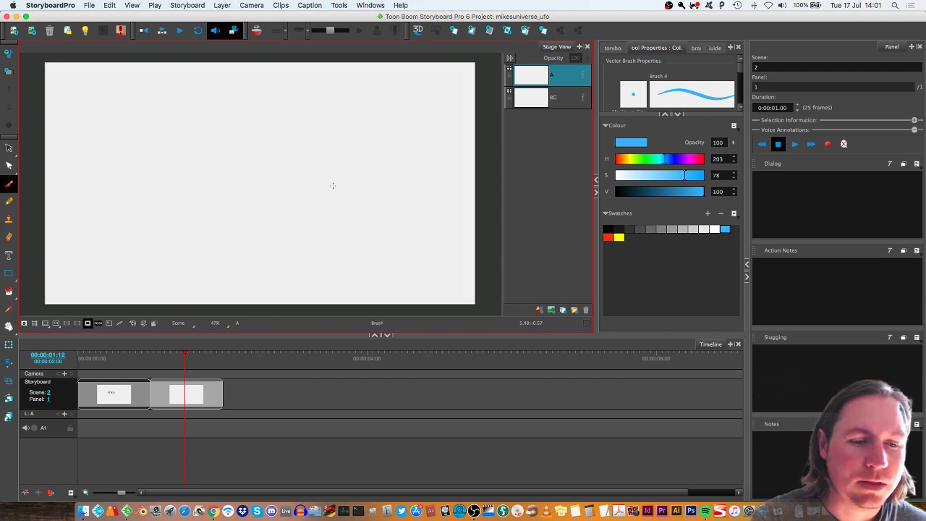
pyautogui.click(134, 393)
pyautogui.click(172, 394)
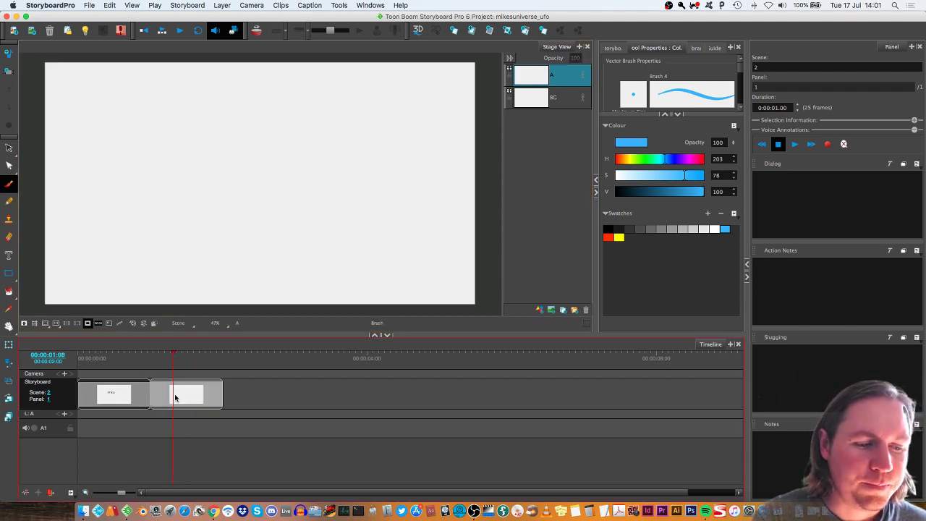
# Sketch a large cartoon head in blue beside INTRO in the first scene, with round eyes, nose, fringe and side hair.
pyautogui.click(138, 394)
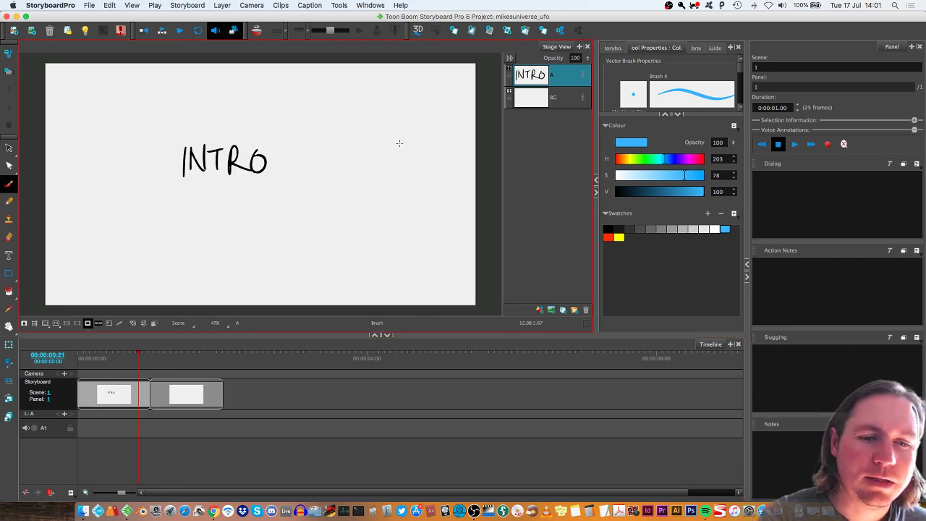
pyautogui.moveTo(364, 121)
pyautogui.mouseDown()
pyautogui.moveTo(437, 230)
pyautogui.moveTo(442, 217)
pyautogui.mouseUp()
pyautogui.moveTo(385, 169)
pyautogui.mouseDown()
pyautogui.moveTo(365, 178)
pyautogui.moveTo(409, 177)
pyautogui.mouseUp()
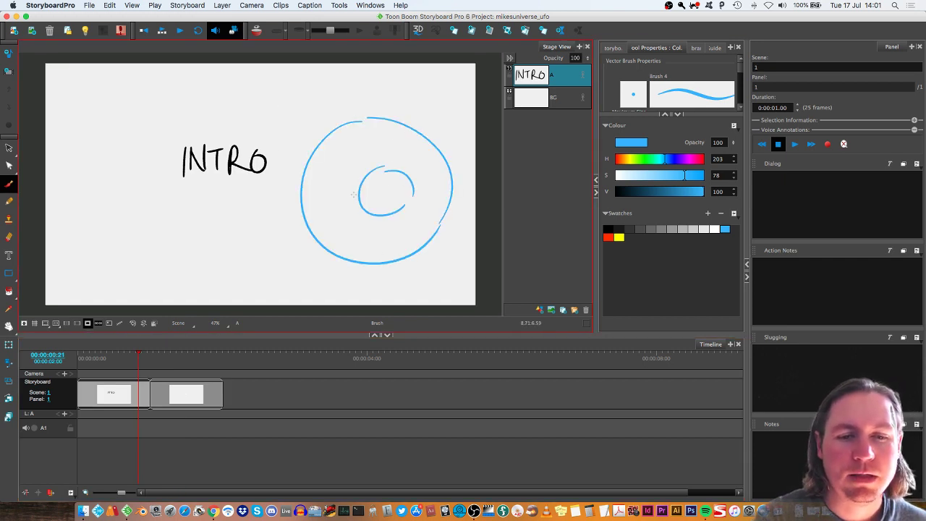
pyautogui.moveTo(354, 194); pyautogui.dragTo(355, 215)
pyautogui.moveTo(327, 133); pyautogui.dragTo(406, 150)
pyautogui.moveTo(421, 162); pyautogui.dragTo(413, 223)
pyautogui.moveTo(433, 201); pyautogui.dragTo(423, 239)
pyautogui.moveTo(443, 127); pyautogui.dragTo(455, 177)
pyautogui.moveTo(457, 181); pyautogui.dragTo(448, 217)
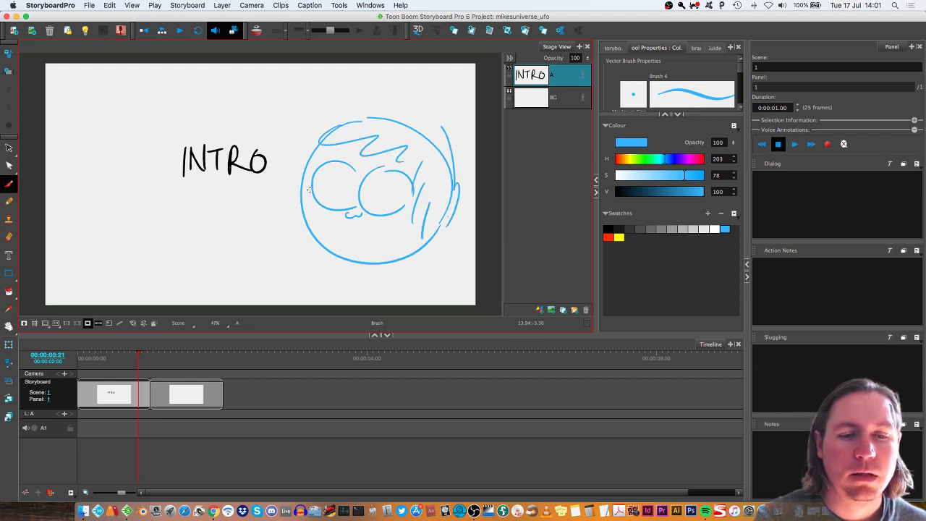
# Reinforce the head's jaw line and outer hair, and add long hair strands, pupils and a mouth.
pyautogui.moveTo(309, 189)
pyautogui.mouseDown()
pyautogui.moveTo(391, 265)
pyautogui.moveTo(420, 239)
pyautogui.mouseUp()
pyautogui.moveTo(325, 127)
pyautogui.mouseDown()
pyautogui.moveTo(379, 100)
pyautogui.moveTo(468, 203)
pyautogui.mouseUp()
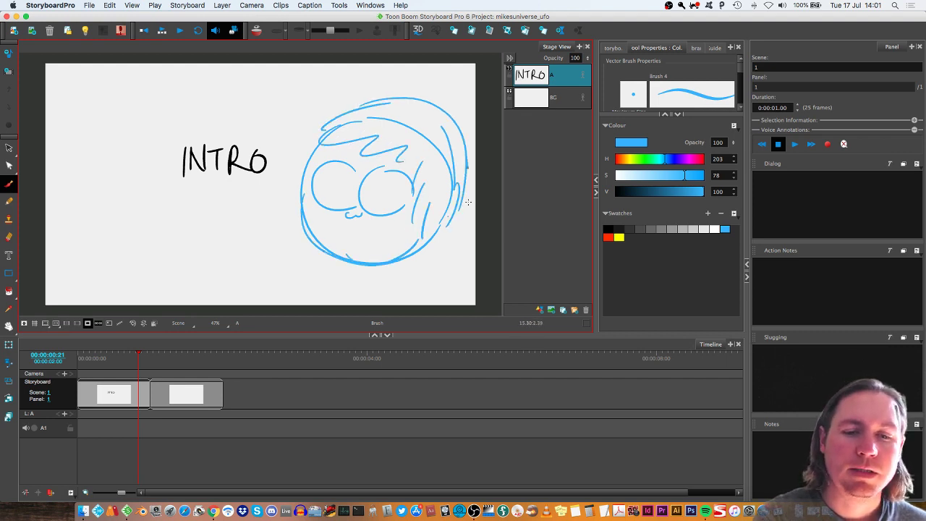
pyautogui.moveTo(466, 170)
pyautogui.mouseDown()
pyautogui.moveTo(438, 275)
pyautogui.moveTo(418, 273)
pyautogui.mouseUp()
pyautogui.moveTo(382, 190); pyautogui.dragTo(382, 196)
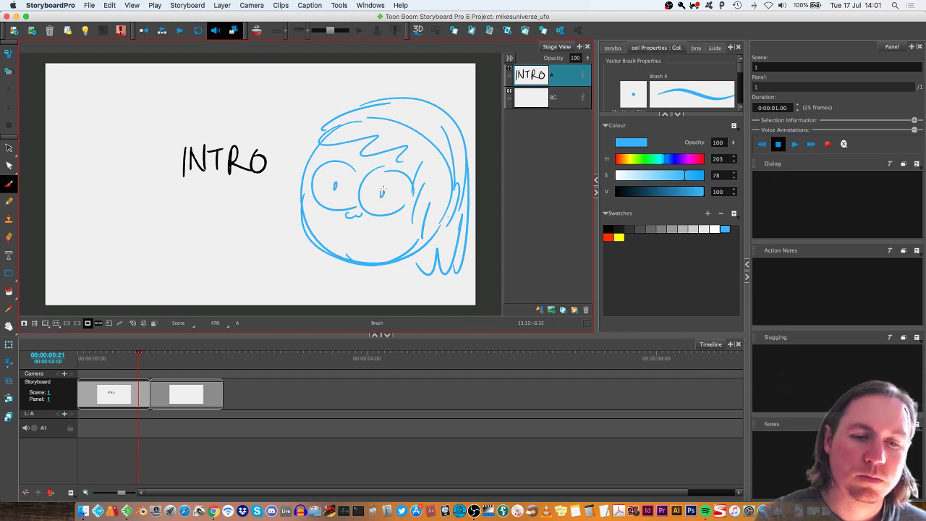
pyautogui.moveTo(336, 228); pyautogui.dragTo(366, 233)
# Handwrite the title TIME I SAW SOME UFO'S in blue around the INTRO lettering.
pyautogui.moveTo(76, 101)
pyautogui.mouseDown()
pyautogui.moveTo(117, 92)
pyautogui.moveTo(105, 136)
pyautogui.mouseUp()
pyautogui.moveTo(121, 93)
pyautogui.mouseDown()
pyautogui.moveTo(124, 125)
pyautogui.moveTo(159, 121)
pyautogui.moveTo(183, 105)
pyautogui.moveTo(271, 109)
pyautogui.moveTo(291, 88)
pyautogui.mouseUp()
pyautogui.moveTo(137, 136)
pyautogui.mouseDown()
pyautogui.moveTo(128, 169)
pyautogui.moveTo(155, 142)
pyautogui.moveTo(185, 164)
pyautogui.moveTo(197, 132)
pyautogui.mouseUp()
pyautogui.moveTo(114, 207)
pyautogui.mouseDown()
pyautogui.moveTo(118, 226)
pyautogui.moveTo(130, 197)
pyautogui.mouseUp()
pyautogui.moveTo(138, 195)
pyautogui.mouseDown()
pyautogui.moveTo(139, 226)
pyautogui.moveTo(159, 191)
pyautogui.mouseUp()
pyautogui.moveTo(139, 210); pyautogui.dragTo(158, 207)
pyautogui.moveTo(169, 195)
pyautogui.mouseDown()
pyautogui.moveTo(163, 217)
pyautogui.moveTo(171, 193)
pyautogui.mouseUp()
pyautogui.moveTo(196, 183); pyautogui.dragTo(203, 217)
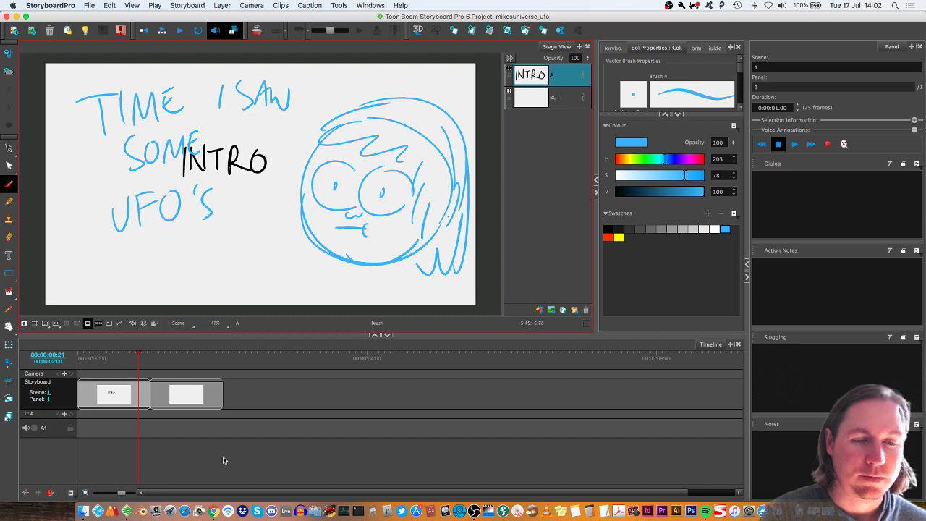
# Add the neck lines, an ear and hair strands on both sides of the character's head.
pyautogui.moveTo(325, 260); pyautogui.dragTo(321, 288)
pyautogui.moveTo(424, 271); pyautogui.dragTo(427, 306)
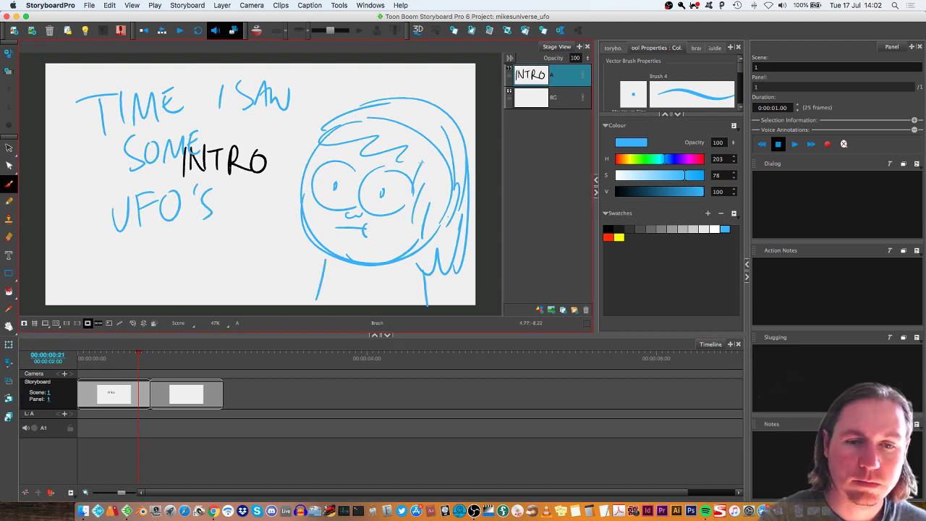
pyautogui.moveTo(324, 136)
pyautogui.mouseDown()
pyautogui.moveTo(369, 103)
pyautogui.moveTo(442, 121)
pyautogui.mouseUp()
pyautogui.moveTo(452, 187); pyautogui.dragTo(435, 214)
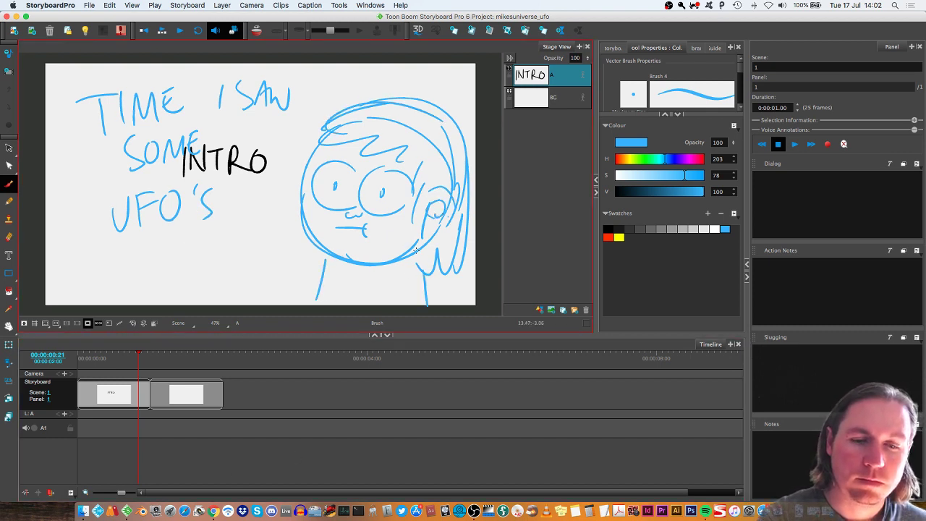
pyautogui.moveTo(416, 250)
pyautogui.mouseDown()
pyautogui.moveTo(435, 268)
pyautogui.moveTo(474, 247)
pyautogui.mouseUp()
pyautogui.moveTo(303, 185)
pyautogui.mouseDown()
pyautogui.moveTo(287, 222)
pyautogui.moveTo(297, 267)
pyautogui.moveTo(324, 275)
pyautogui.mouseUp()
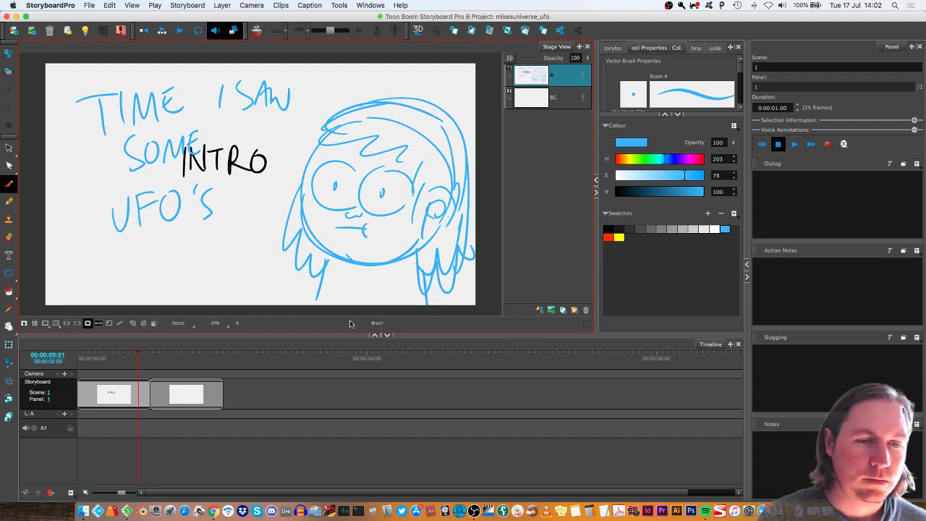
# Sketch a small tilted flying saucer between the title lettering and the character's head.
pyautogui.moveTo(240, 217)
pyautogui.mouseDown()
pyautogui.moveTo(250, 196)
pyautogui.moveTo(222, 248)
pyautogui.moveTo(265, 199)
pyautogui.moveTo(236, 242)
pyautogui.moveTo(276, 219)
pyautogui.mouseUp()
pyautogui.moveTo(237, 245); pyautogui.dragTo(271, 231)
pyautogui.moveTo(234, 241)
pyautogui.mouseDown()
pyautogui.moveTo(269, 233)
pyautogui.moveTo(262, 209)
pyautogui.mouseUp()
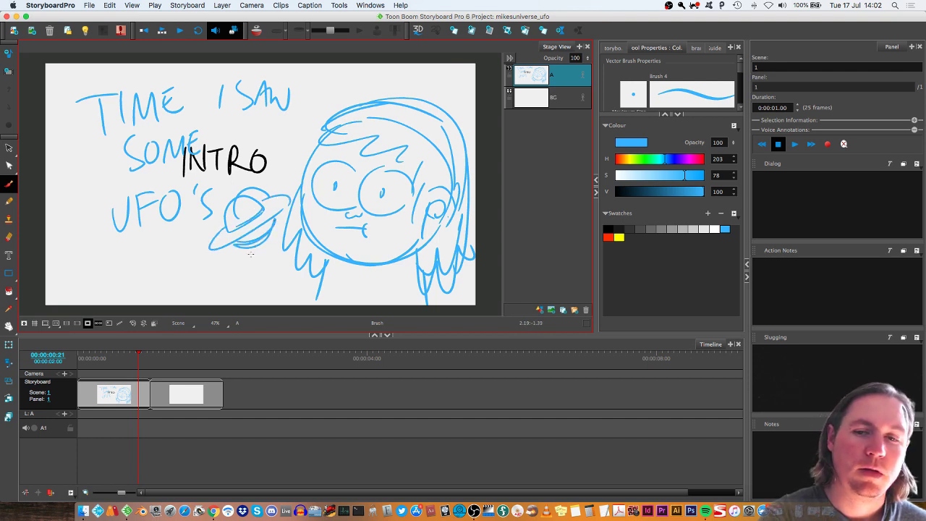
# Sketch a front-facing cartoon head in blue in the second scene, with round eyes, pupils, nose, ears and a double jaw outline.
pyautogui.click(171, 394)
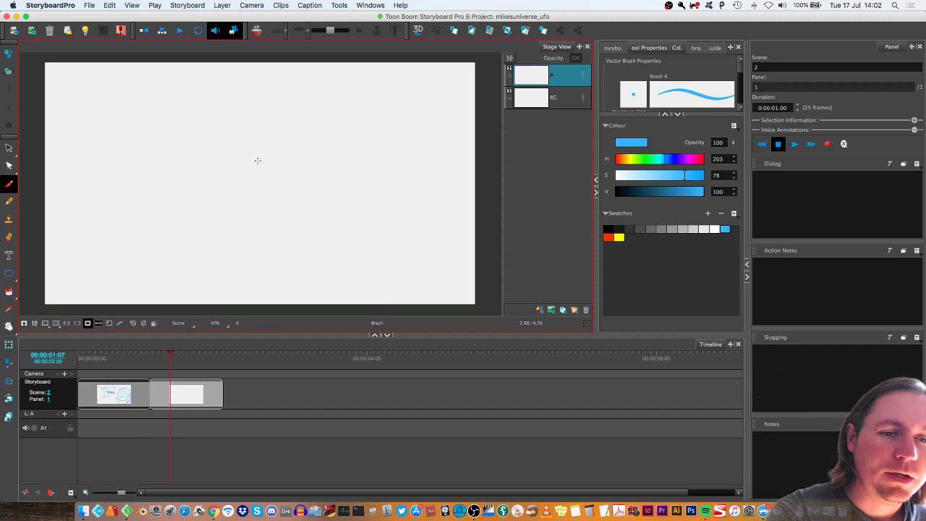
pyautogui.moveTo(231, 109); pyautogui.dragTo(288, 201)
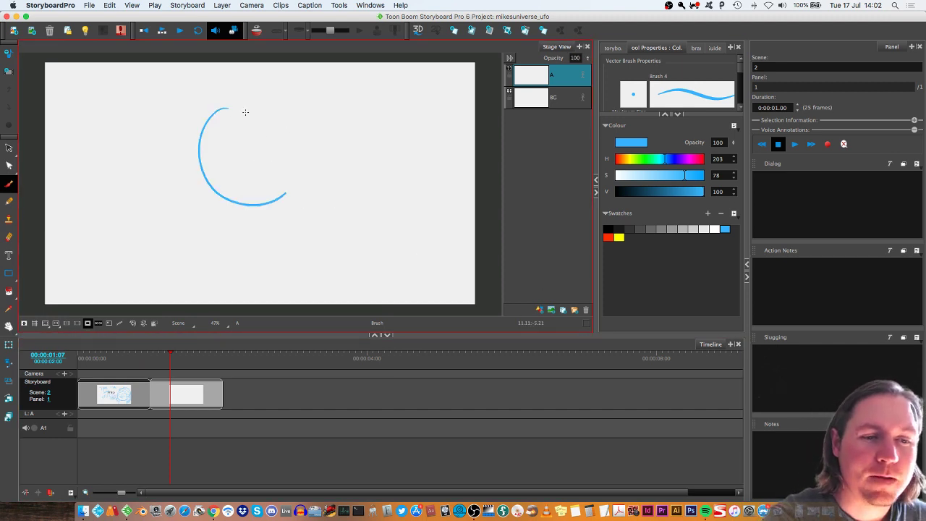
pyautogui.moveTo(238, 105)
pyautogui.mouseDown()
pyautogui.moveTo(275, 200)
pyautogui.moveTo(311, 141)
pyautogui.moveTo(316, 169)
pyautogui.moveTo(274, 208)
pyautogui.mouseUp()
pyautogui.moveTo(230, 141)
pyautogui.mouseDown()
pyautogui.moveTo(220, 172)
pyautogui.moveTo(238, 138)
pyautogui.mouseUp()
pyautogui.moveTo(255, 141); pyautogui.dragTo(270, 132)
pyautogui.moveTo(249, 173)
pyautogui.mouseDown()
pyautogui.moveTo(268, 155)
pyautogui.moveTo(254, 175)
pyautogui.mouseUp()
pyautogui.moveTo(192, 153)
pyautogui.mouseDown()
pyautogui.moveTo(197, 179)
pyautogui.moveTo(246, 210)
pyautogui.mouseUp()
pyautogui.moveTo(200, 182); pyautogui.dragTo(268, 218)
pyautogui.moveTo(298, 176); pyautogui.dragTo(215, 217)
pyautogui.moveTo(315, 150); pyautogui.dragTo(298, 175)
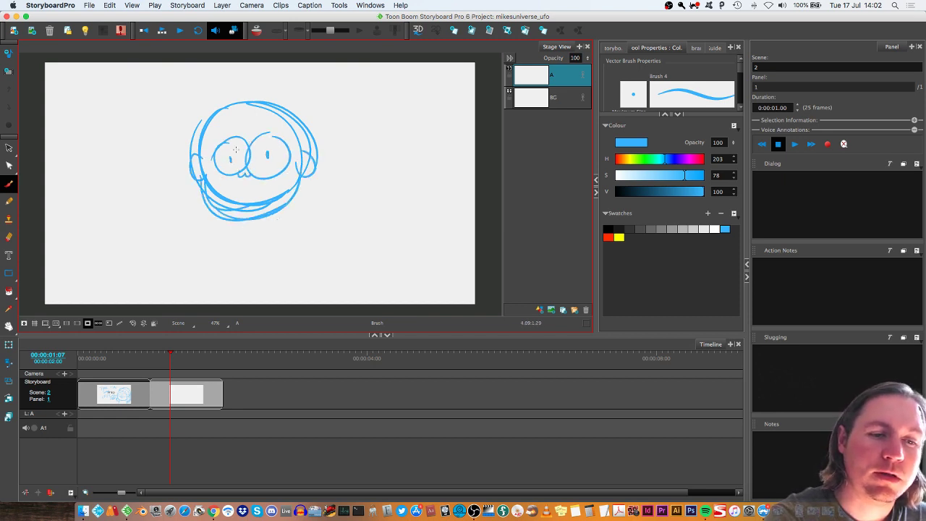
# Draw the character's mouth, jagged fringe and shoulder-length hair around both sides of the head.
pyautogui.moveTo(205, 160)
pyautogui.mouseDown()
pyautogui.moveTo(226, 116)
pyautogui.moveTo(300, 134)
pyautogui.mouseUp()
pyautogui.moveTo(215, 95); pyautogui.dragTo(173, 209)
pyautogui.moveTo(177, 149)
pyautogui.mouseDown()
pyautogui.moveTo(185, 219)
pyautogui.moveTo(202, 197)
pyautogui.mouseUp()
pyautogui.moveTo(216, 95); pyautogui.dragTo(172, 168)
pyautogui.moveTo(191, 106); pyautogui.dragTo(303, 82)
pyautogui.moveTo(303, 190)
pyautogui.mouseDown()
pyautogui.moveTo(298, 212)
pyautogui.moveTo(326, 211)
pyautogui.mouseUp()
pyautogui.moveTo(320, 132); pyautogui.dragTo(337, 204)
pyautogui.moveTo(274, 80)
pyautogui.mouseDown()
pyautogui.moveTo(343, 142)
pyautogui.moveTo(333, 195)
pyautogui.mouseUp()
# Sketch the character's shoulders, outer arm lines and torso sides, with a curved neckline under the chin.
pyautogui.moveTo(231, 184)
pyautogui.mouseDown()
pyautogui.moveTo(255, 179)
pyautogui.moveTo(255, 188)
pyautogui.moveTo(236, 189)
pyautogui.moveTo(176, 295)
pyautogui.mouseUp()
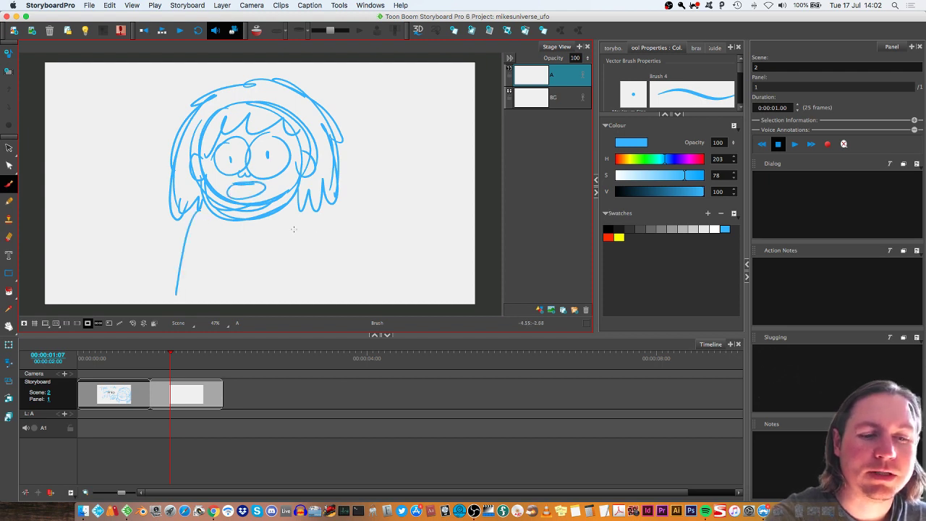
pyautogui.moveTo(299, 210); pyautogui.dragTo(316, 292)
pyautogui.moveTo(202, 230); pyautogui.dragTo(197, 302)
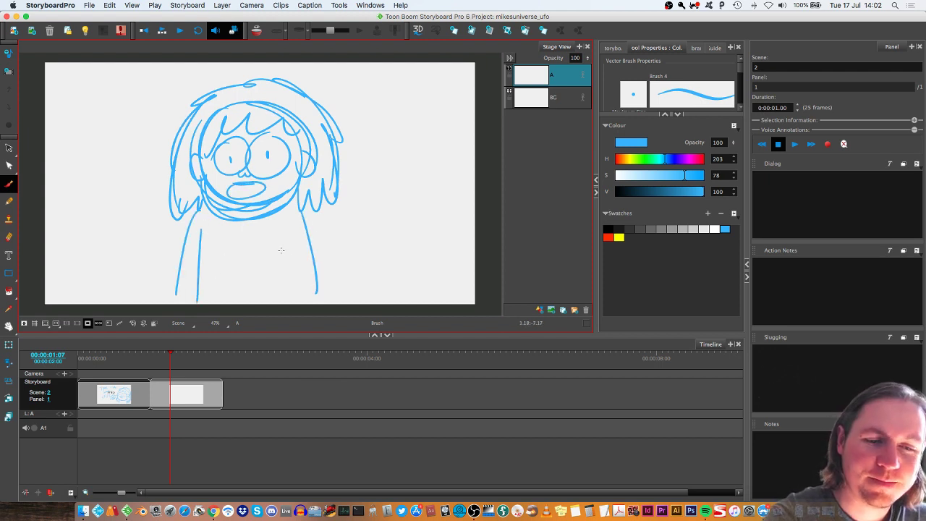
pyautogui.moveTo(293, 225); pyautogui.dragTo(292, 302)
pyautogui.moveTo(231, 220); pyautogui.dragTo(257, 230)
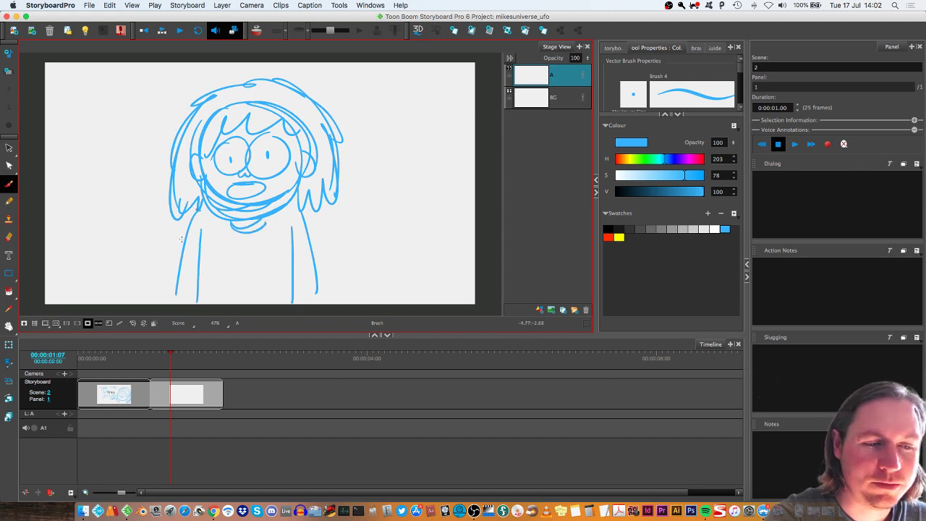
# Add short-sleeve hems to both arms and redraw the outer arm lines down to the frame's lower edge.
pyautogui.moveTo(199, 209); pyautogui.dragTo(177, 253)
pyautogui.moveTo(175, 255)
pyautogui.mouseDown()
pyautogui.moveTo(201, 255)
pyautogui.moveTo(177, 307)
pyautogui.mouseUp()
pyautogui.moveTo(290, 246); pyautogui.dragTo(319, 239)
pyautogui.moveTo(300, 208); pyautogui.dragTo(319, 299)
pyautogui.moveTo(315, 251); pyautogui.dragTo(319, 311)
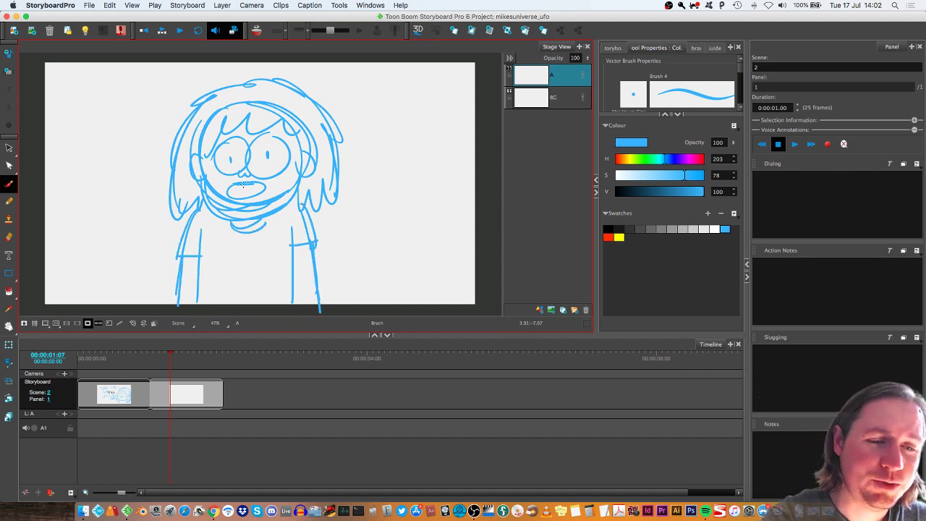
# Reinforce the lines of the mouth, neckline, sleeve hems and the character's left arm.
pyautogui.moveTo(228, 187); pyautogui.dragTo(271, 198)
pyautogui.moveTo(262, 201)
pyautogui.mouseDown()
pyautogui.moveTo(249, 203)
pyautogui.moveTo(274, 191)
pyautogui.mouseUp()
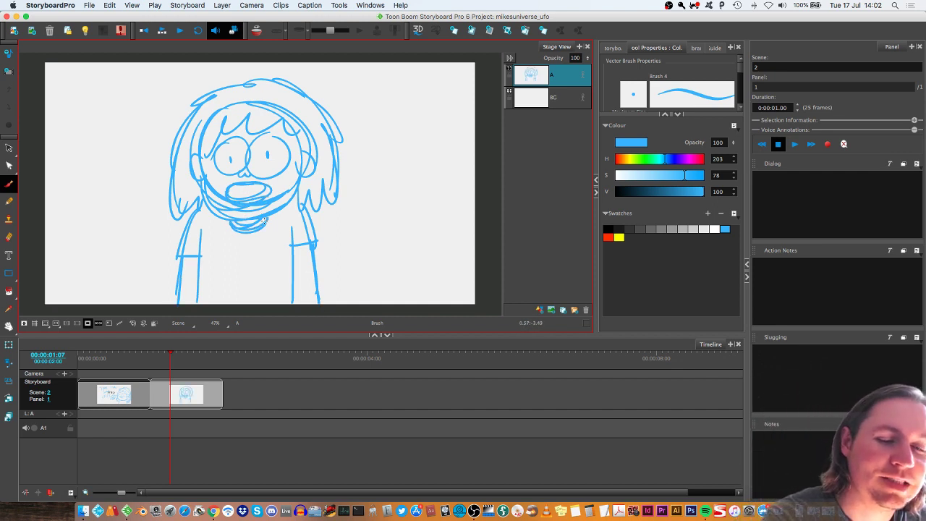
pyautogui.moveTo(187, 230); pyautogui.dragTo(200, 254)
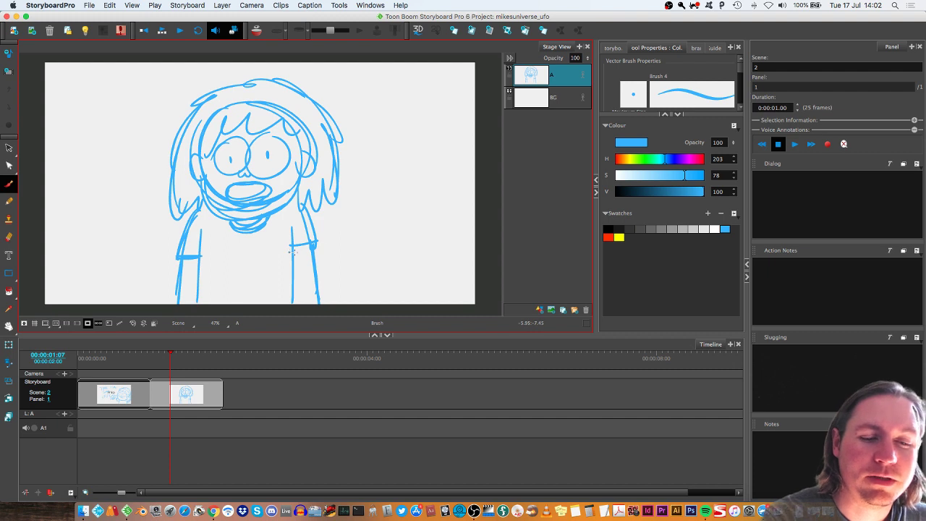
pyautogui.moveTo(292, 250); pyautogui.dragTo(311, 252)
pyautogui.moveTo(307, 205); pyautogui.dragTo(316, 248)
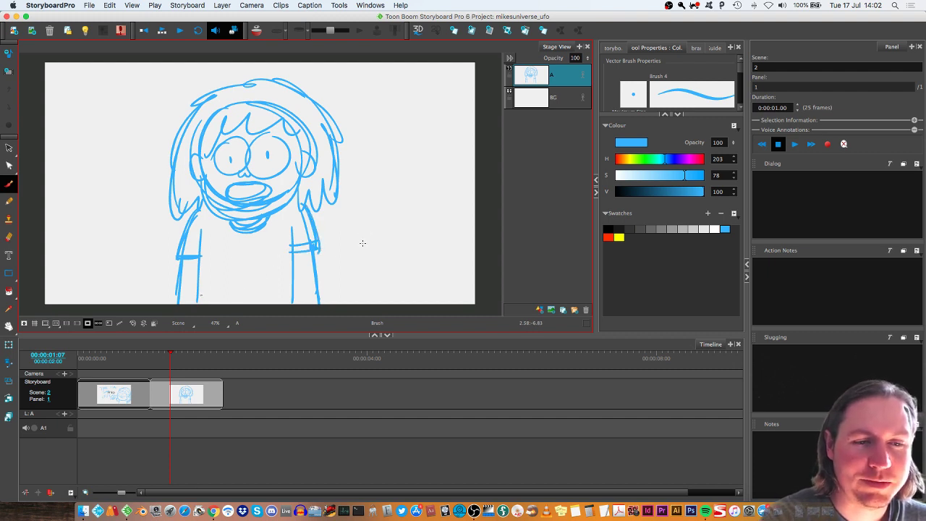
pyautogui.scroll(-1, 364, 236)
pyautogui.moveTo(307, 208); pyautogui.dragTo(312, 255)
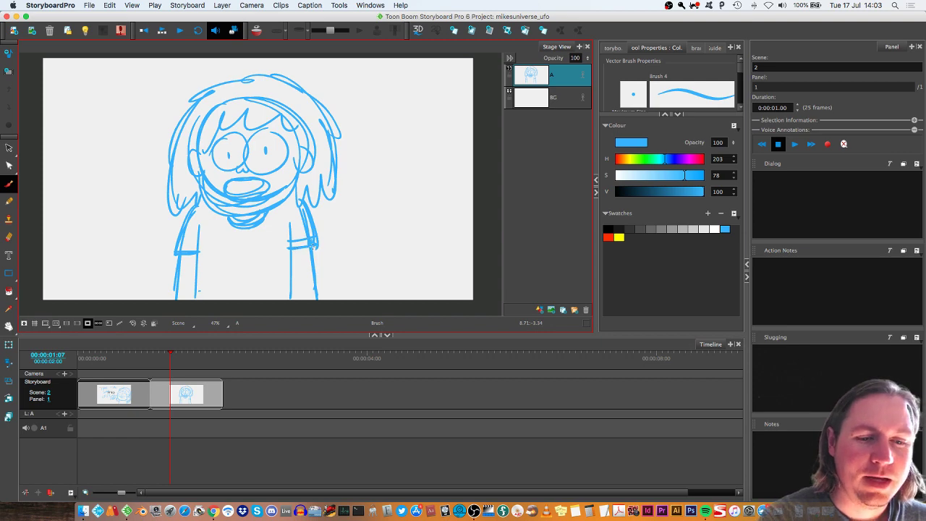
pyautogui.moveTo(311, 254); pyautogui.dragTo(315, 289)
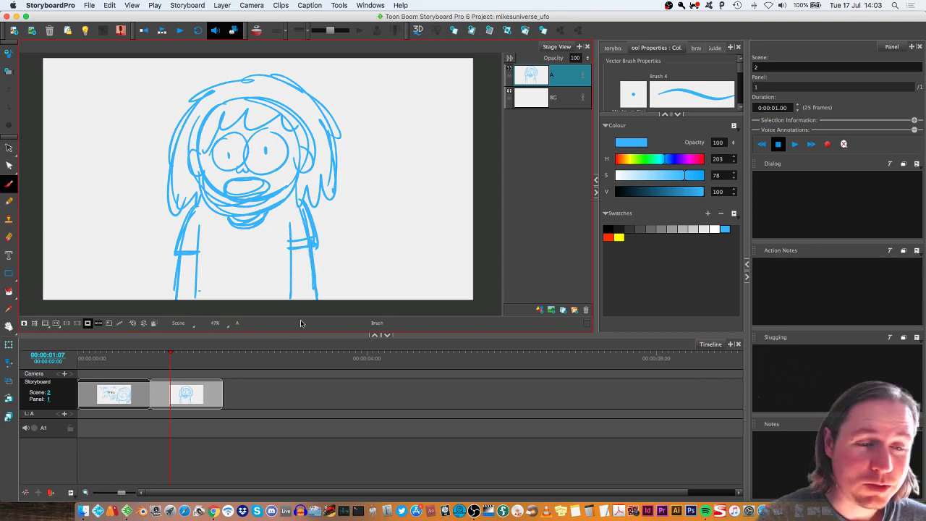
pyautogui.moveTo(171, 359); pyautogui.dragTo(176, 365)
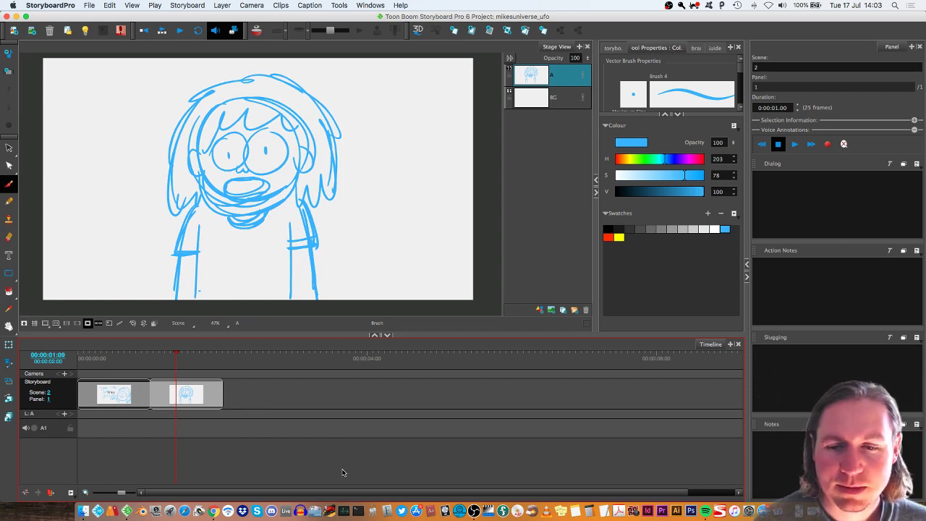
pyautogui.moveTo(288, 248); pyautogui.dragTo(318, 245)
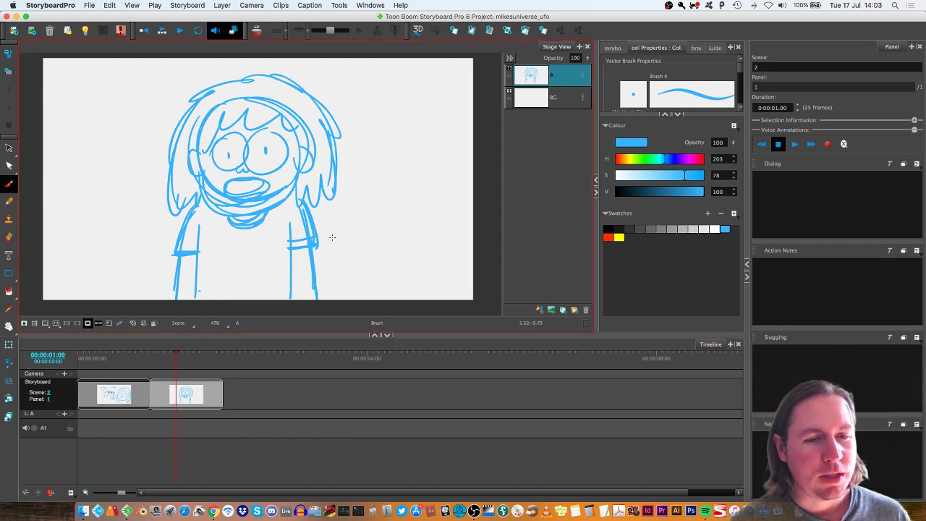
# Enter scene 2's dialog: the speaker's name in capitals, with "I'm gonna tell you about the time I saw two UFO's." on the line below.
pyautogui.click(908, 371)
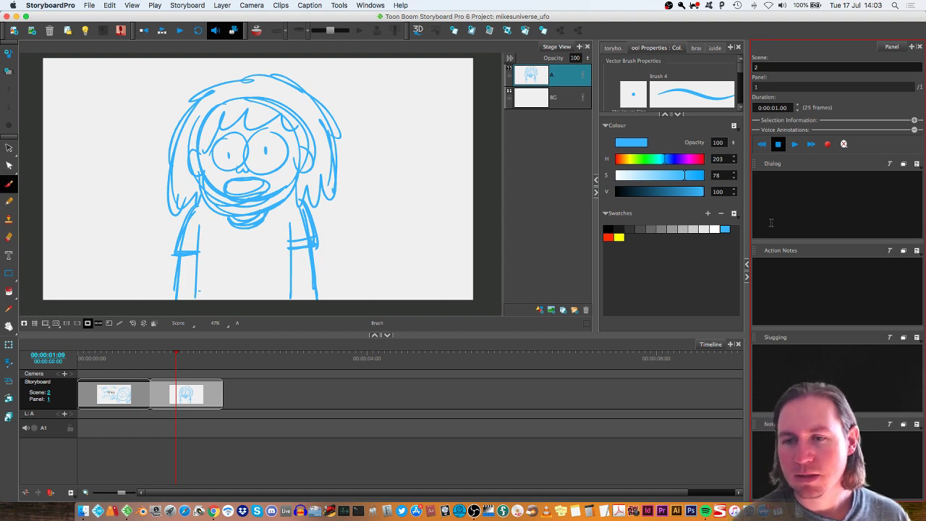
pyautogui.write('MIKE')
pyautogui.press('Return')
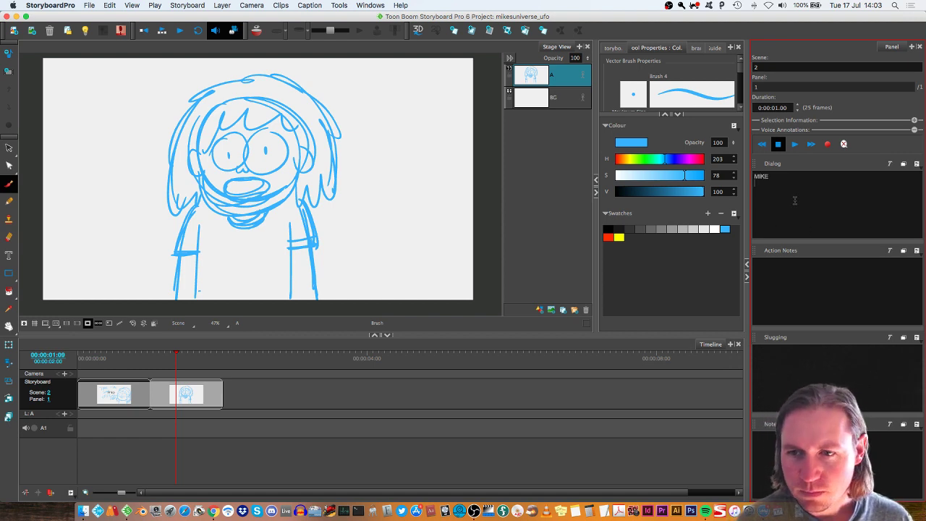
pyautogui.write("I'm gonna tell you about the")
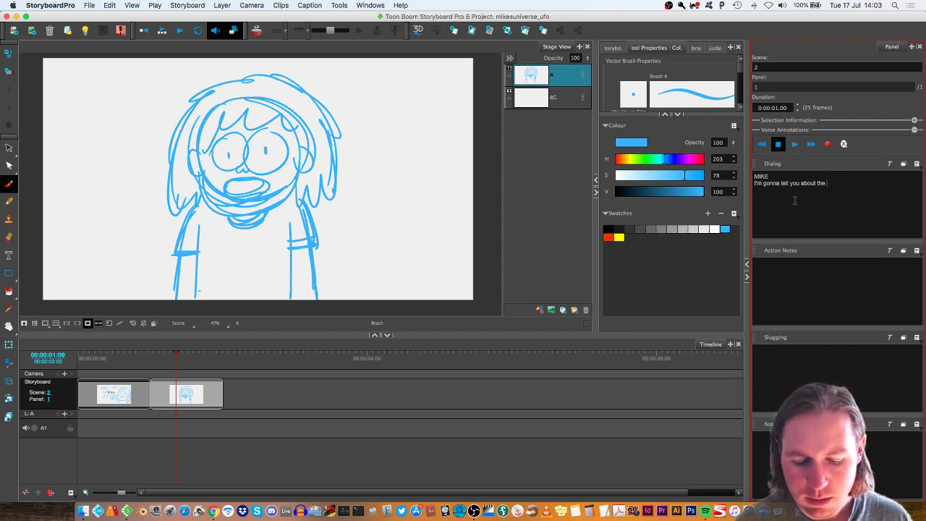
pyautogui.write(" time I saw two UFO's.")
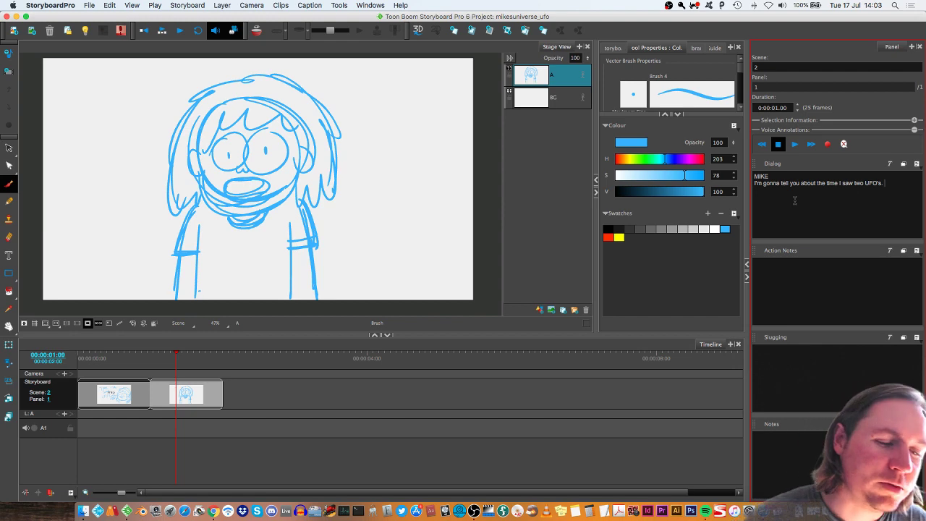
# Add a new scene after scene 2 and make the empty scene 3 current.
pyautogui.moveTo(143, 358); pyautogui.dragTo(171, 358)
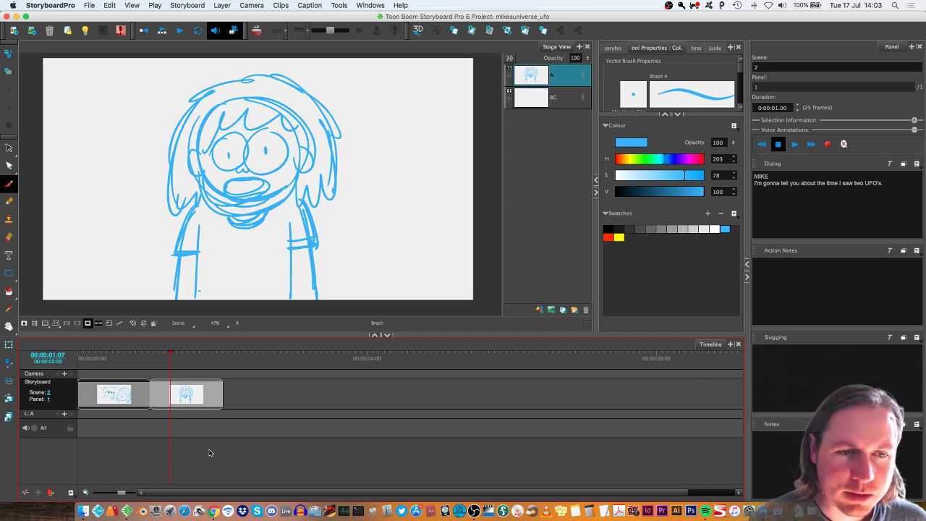
pyautogui.click(200, 397)
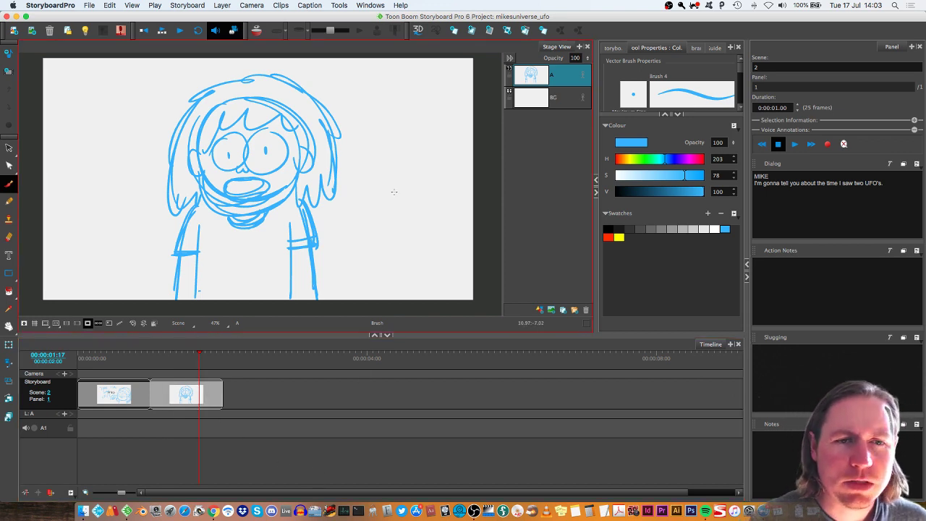
pyautogui.click(174, 395)
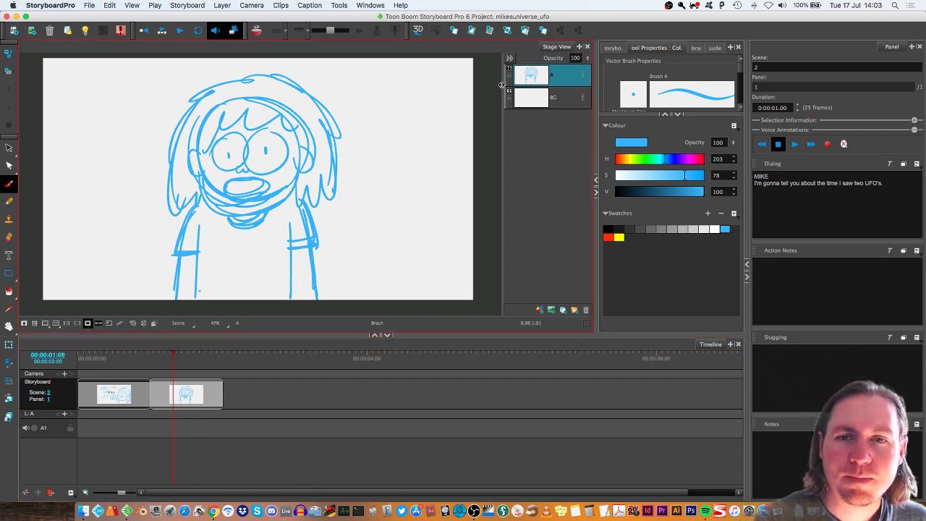
pyautogui.click(472, 31)
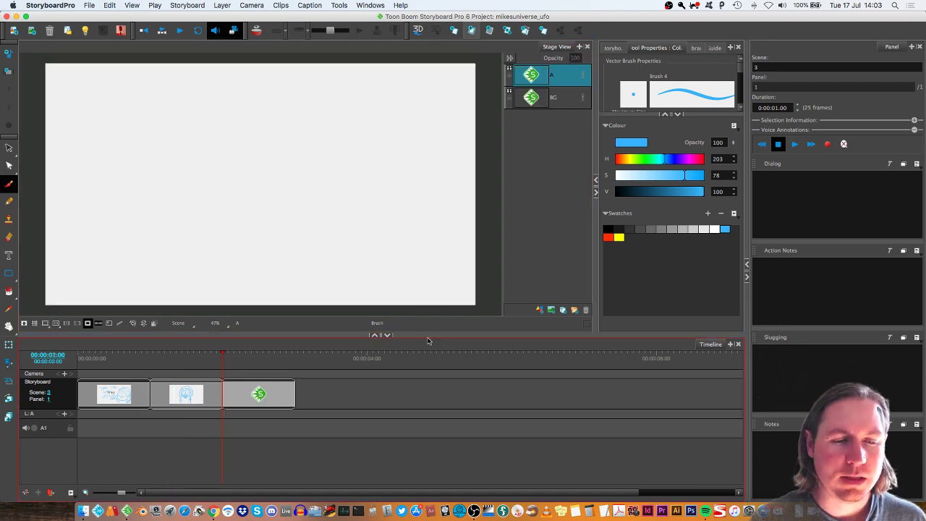
pyautogui.click(221, 397)
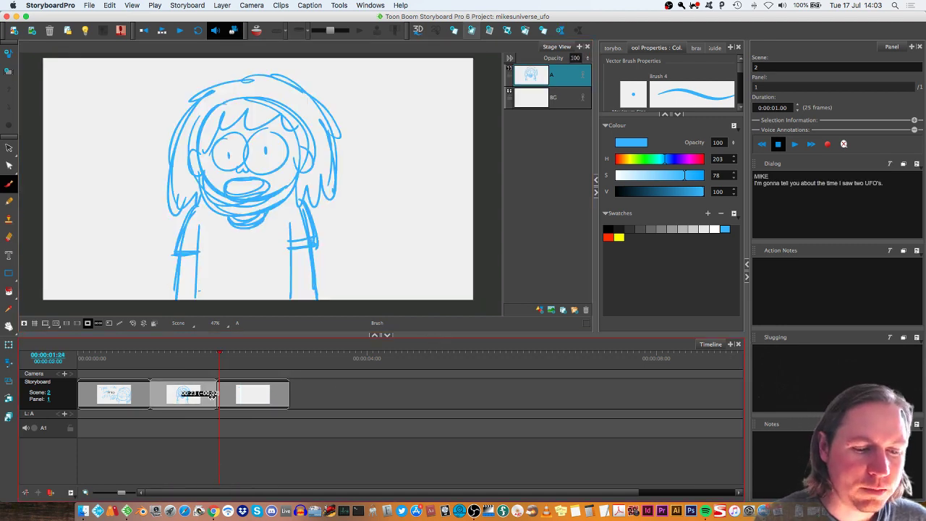
pyautogui.click(254, 398)
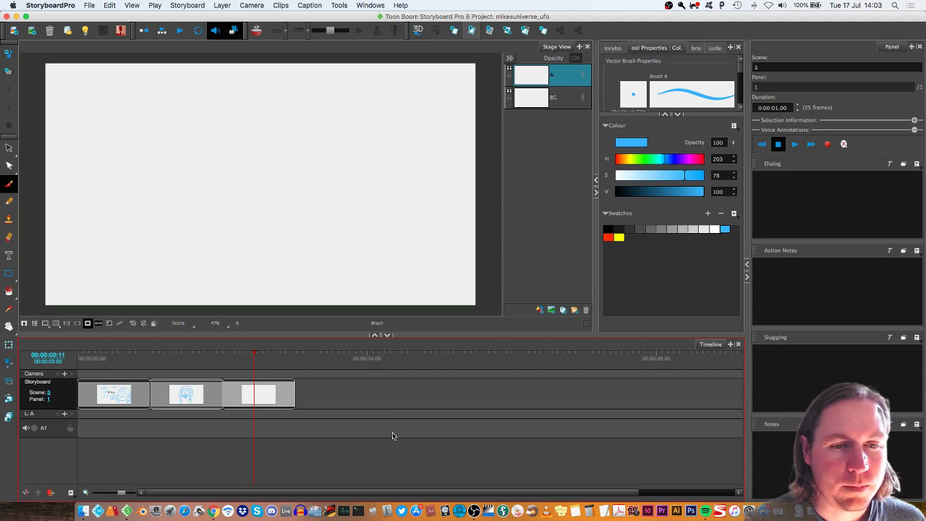
# Sketch a wide car dashboard edge across the lower part of scene 3, with lines slanting outward at both ends.
pyautogui.press('space')
pyautogui.moveTo(352, 207); pyautogui.dragTo(355, 209)
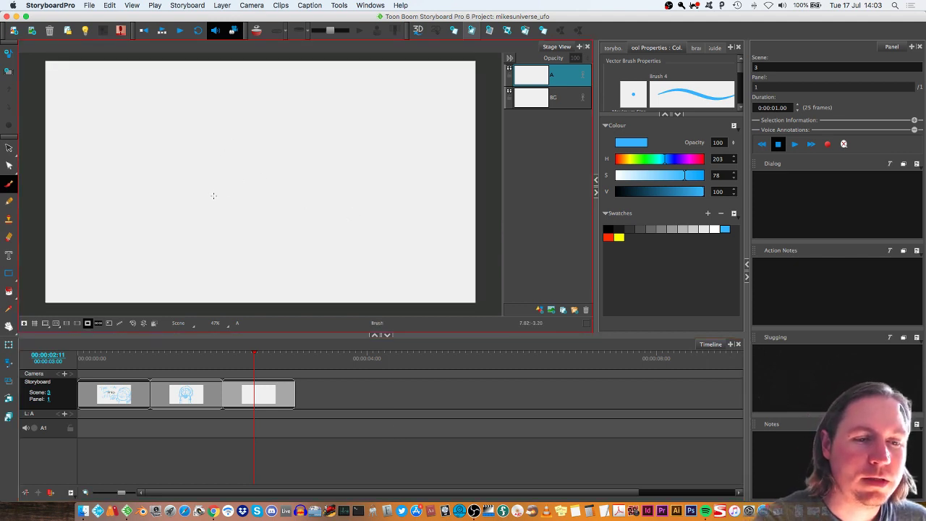
pyautogui.moveTo(162, 193); pyautogui.dragTo(161, 224)
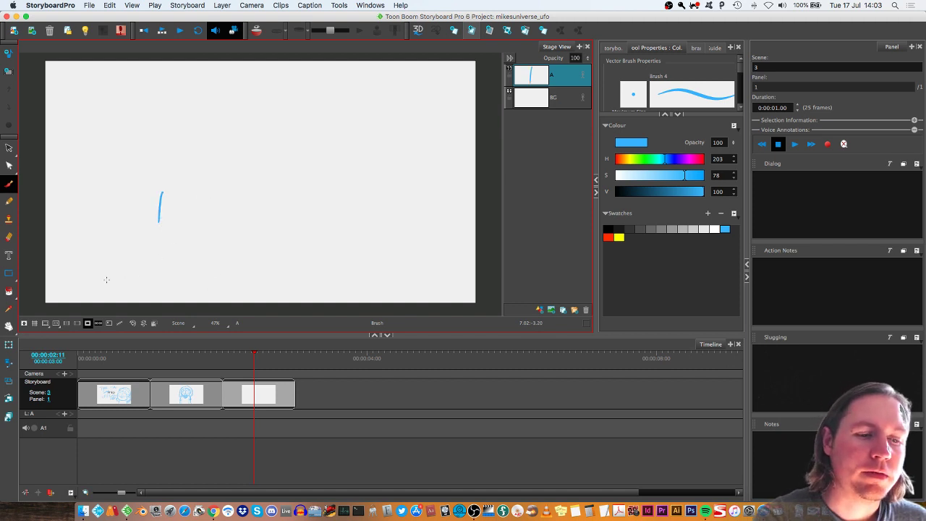
pyautogui.moveTo(96, 288); pyautogui.dragTo(200, 286)
pyautogui.moveTo(119, 275); pyautogui.dragTo(368, 282)
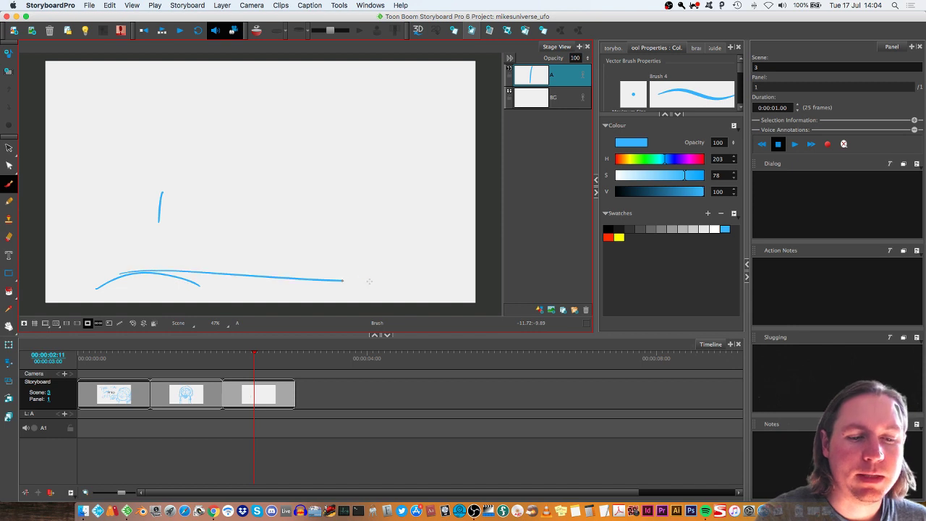
pyautogui.moveTo(152, 273); pyautogui.dragTo(404, 273)
pyautogui.moveTo(197, 267); pyautogui.dragTo(388, 270)
pyautogui.moveTo(327, 268); pyautogui.dragTo(417, 306)
pyautogui.moveTo(139, 269); pyautogui.dragTo(87, 306)
pyautogui.moveTo(337, 272); pyautogui.dragTo(437, 292)
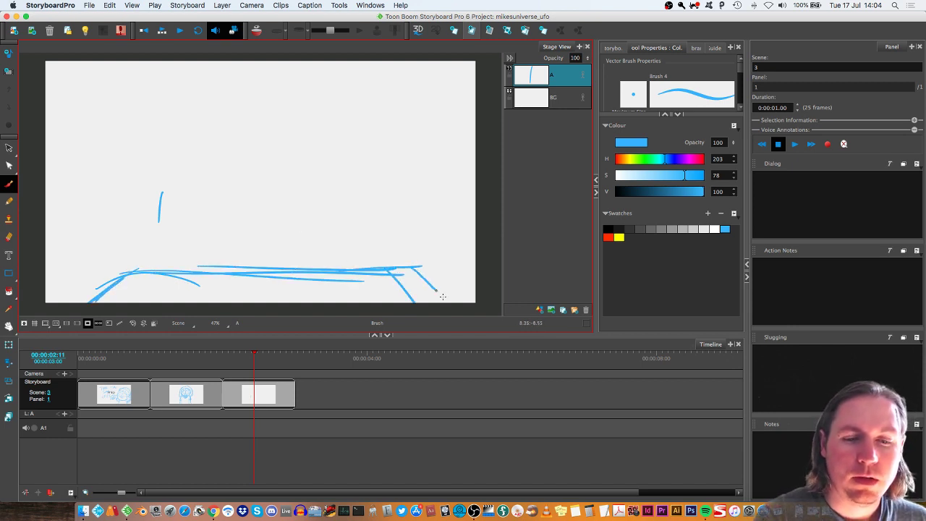
# Draw a large trapezoid windscreen frame rising from the dashboard edge and strengthen the slanted lines at its base.
pyautogui.moveTo(147, 96); pyautogui.dragTo(115, 259)
pyautogui.moveTo(140, 114)
pyautogui.mouseDown()
pyautogui.moveTo(113, 272)
pyautogui.moveTo(53, 304)
pyautogui.mouseUp()
pyautogui.moveTo(114, 265)
pyautogui.mouseDown()
pyautogui.moveTo(405, 265)
pyautogui.moveTo(463, 297)
pyautogui.mouseUp()
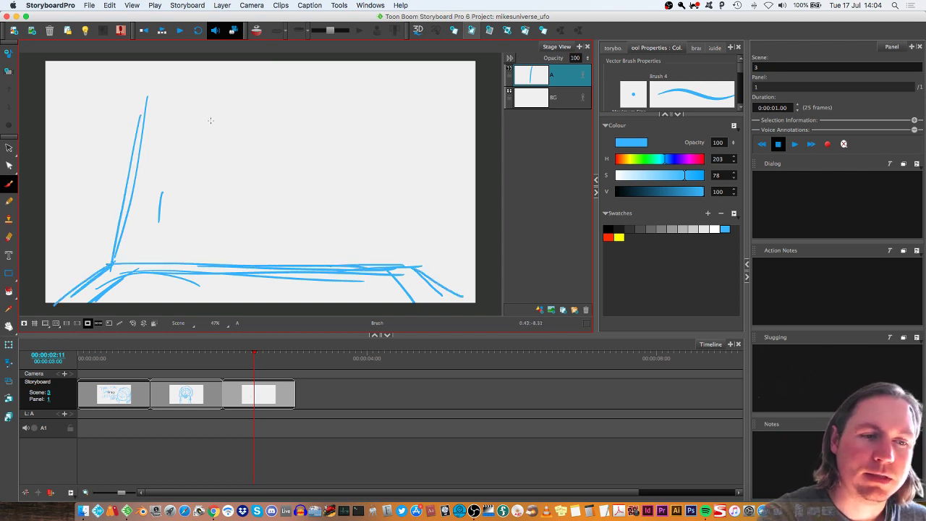
pyautogui.moveTo(148, 96)
pyautogui.mouseDown()
pyautogui.moveTo(409, 98)
pyautogui.moveTo(428, 272)
pyautogui.mouseUp()
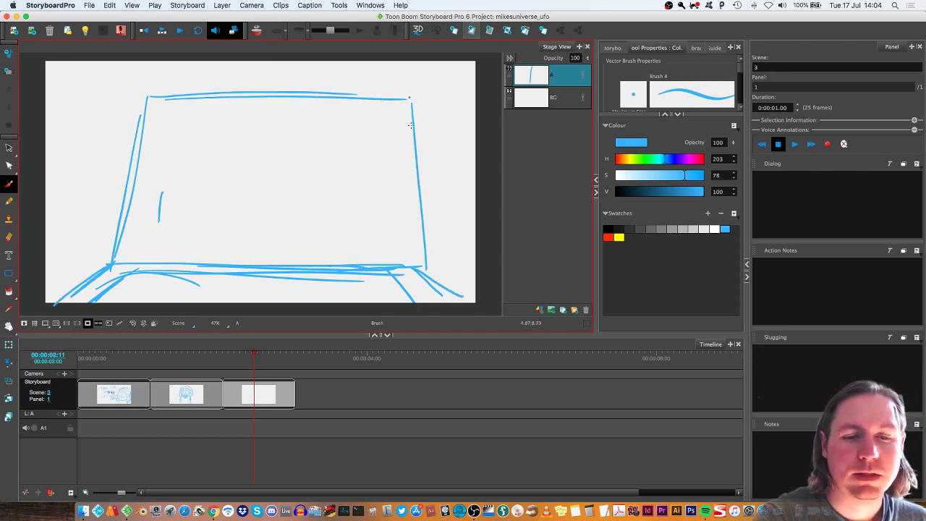
pyautogui.moveTo(411, 99); pyautogui.dragTo(427, 255)
pyautogui.moveTo(405, 261)
pyautogui.mouseDown()
pyautogui.moveTo(437, 261)
pyautogui.moveTo(460, 288)
pyautogui.mouseUp()
pyautogui.moveTo(444, 272); pyautogui.dragTo(480, 295)
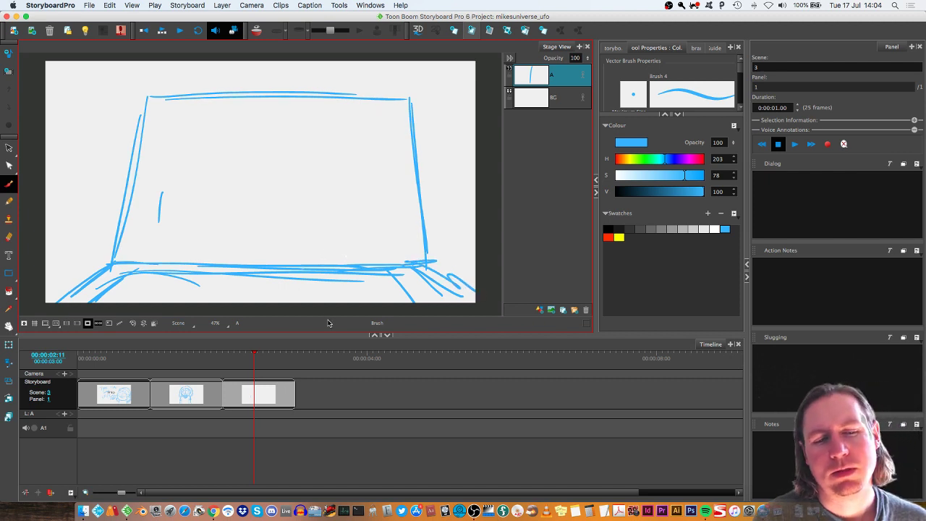
# Draw two sets of double arches on the dashboard edge, one near each side of the windscreen.
pyautogui.moveTo(144, 264); pyautogui.dragTo(224, 275)
pyautogui.moveTo(322, 264)
pyautogui.mouseDown()
pyautogui.moveTo(404, 275)
pyautogui.moveTo(388, 262)
pyautogui.mouseUp()
pyautogui.moveTo(312, 265); pyautogui.dragTo(391, 258)
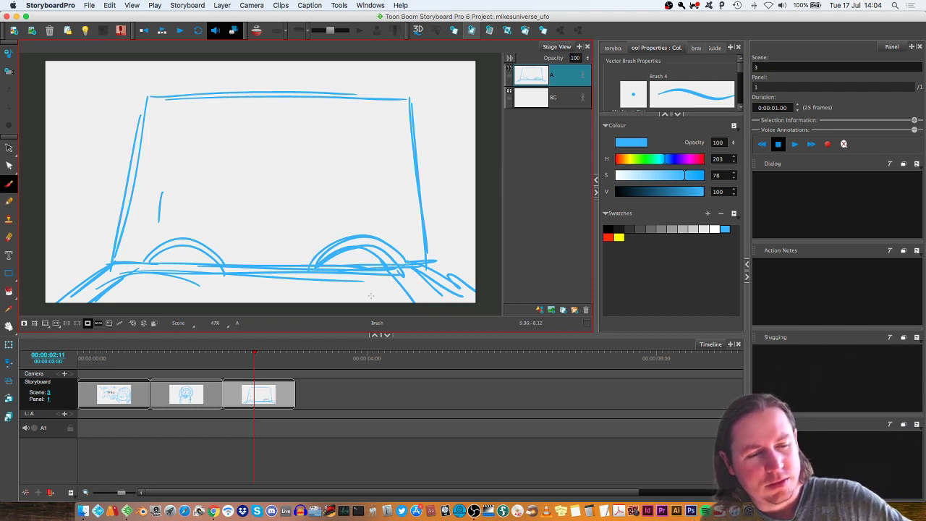
pyautogui.moveTo(138, 264)
pyautogui.mouseDown()
pyautogui.moveTo(194, 234)
pyautogui.moveTo(251, 271)
pyautogui.mouseUp()
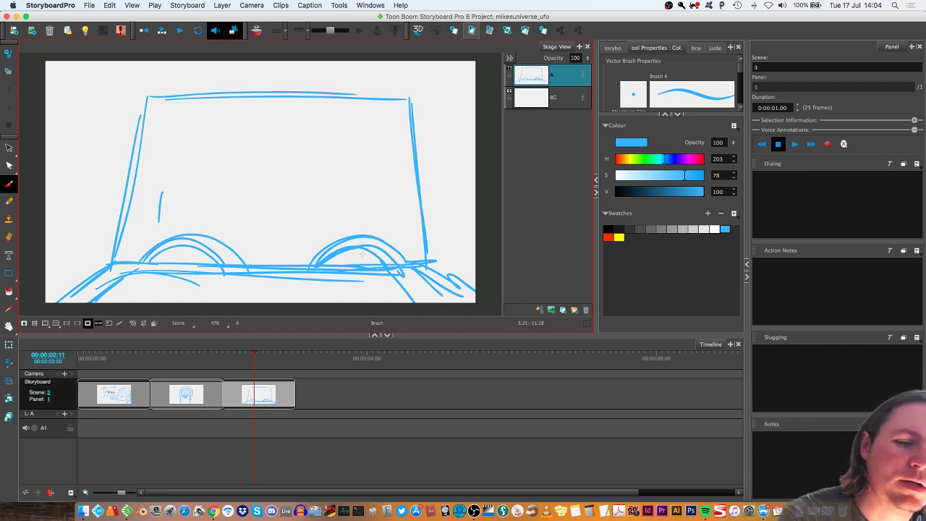
pyautogui.moveTo(310, 267); pyautogui.dragTo(392, 239)
# Rough in two characters inside the windscreen: a narrow oval head with shoulder lines and a larger round head.
pyautogui.moveTo(323, 134)
pyautogui.mouseDown()
pyautogui.moveTo(407, 209)
pyautogui.moveTo(416, 187)
pyautogui.mouseUp()
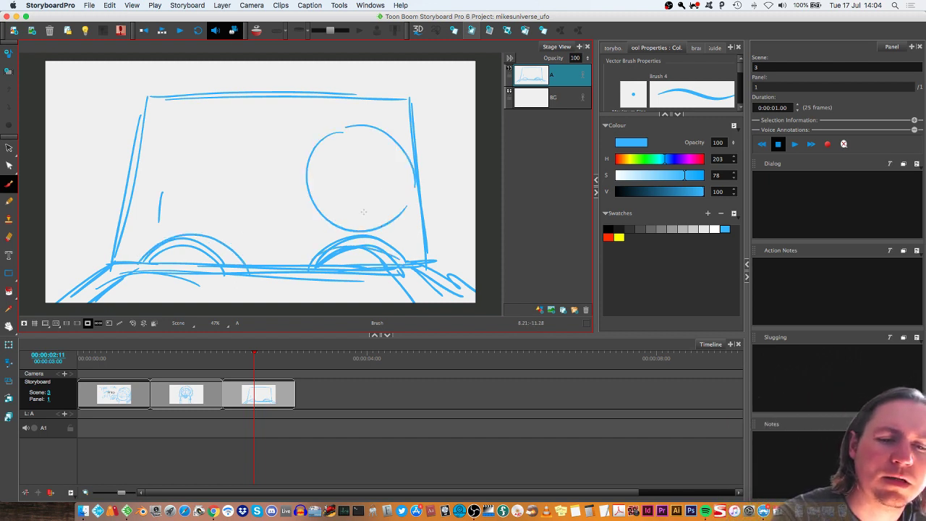
pyautogui.moveTo(311, 190)
pyautogui.mouseDown()
pyautogui.moveTo(323, 214)
pyautogui.moveTo(388, 227)
pyautogui.mouseUp()
pyautogui.moveTo(178, 128)
pyautogui.mouseDown()
pyautogui.moveTo(196, 215)
pyautogui.moveTo(165, 134)
pyautogui.moveTo(187, 211)
pyautogui.moveTo(207, 218)
pyautogui.moveTo(151, 271)
pyautogui.mouseUp()
pyautogui.moveTo(230, 205); pyautogui.dragTo(254, 265)
pyautogui.moveTo(347, 130); pyautogui.dragTo(300, 194)
pyautogui.moveTo(361, 125); pyautogui.dragTo(392, 217)
pyautogui.moveTo(299, 195); pyautogui.dragTo(343, 239)
pyautogui.moveTo(352, 126); pyautogui.dragTo(299, 180)
# Add two round hands on the arch in front of the narrow-headed character.
pyautogui.moveTo(195, 241); pyautogui.dragTo(149, 262)
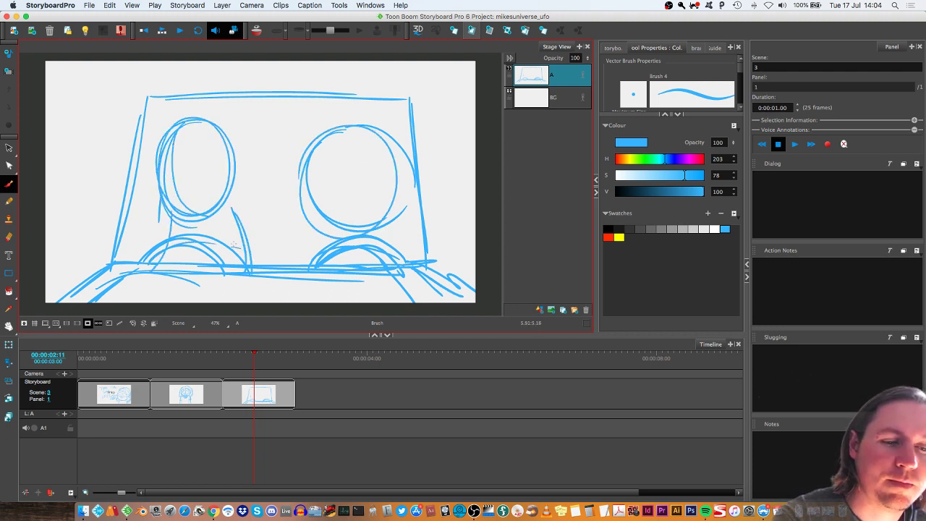
pyautogui.moveTo(226, 236); pyautogui.dragTo(209, 261)
pyautogui.moveTo(168, 232); pyautogui.dragTo(143, 255)
# Add a vertical guideline to the narrow face, dot eyes on both faces and dashboard lines between the two arches.
pyautogui.moveTo(193, 121); pyautogui.dragTo(192, 225)
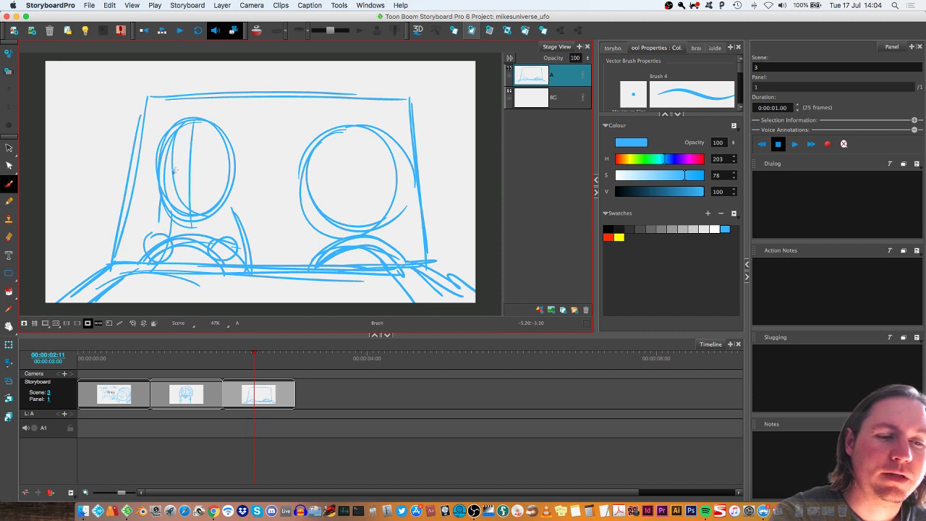
pyautogui.moveTo(330, 170); pyautogui.dragTo(328, 174)
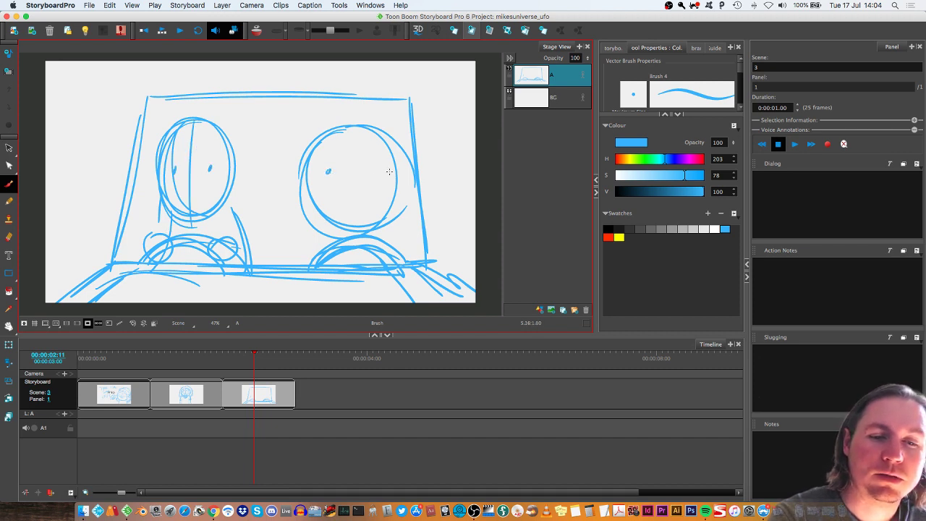
pyautogui.moveTo(175, 261)
pyautogui.mouseDown()
pyautogui.moveTo(313, 262)
pyautogui.moveTo(335, 245)
pyautogui.mouseUp()
pyautogui.moveTo(211, 251); pyautogui.dragTo(321, 251)
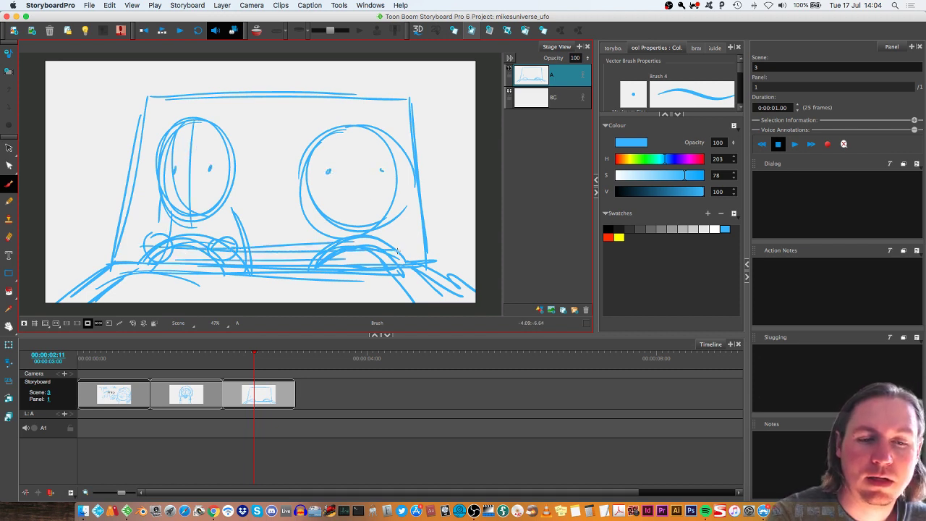
# Sketch jagged, spiky hair around the round-headed character and extend the arch in front of them.
pyautogui.moveTo(391, 248); pyautogui.dragTo(403, 259)
pyautogui.moveTo(314, 103)
pyautogui.mouseDown()
pyautogui.moveTo(284, 203)
pyautogui.moveTo(304, 225)
pyautogui.mouseUp()
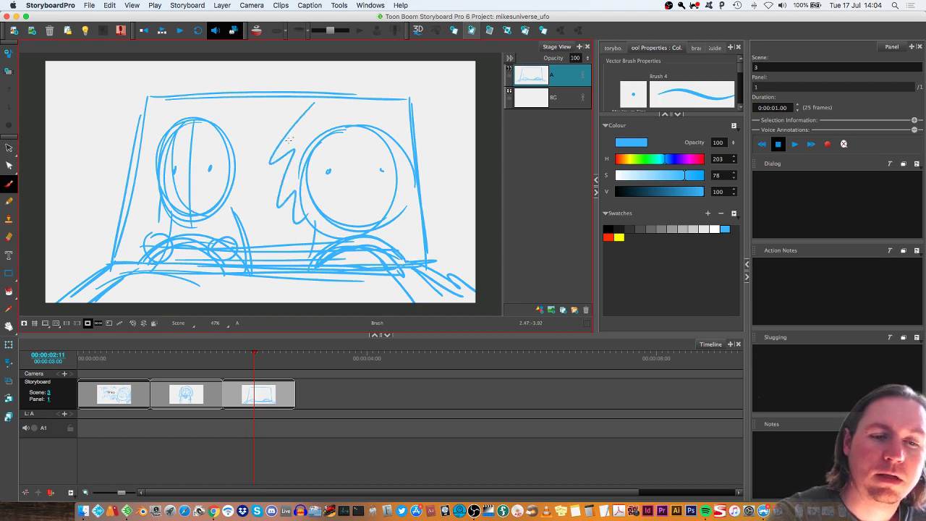
pyautogui.moveTo(293, 127)
pyautogui.mouseDown()
pyautogui.moveTo(338, 109)
pyautogui.moveTo(408, 125)
pyautogui.moveTo(402, 227)
pyautogui.moveTo(392, 239)
pyautogui.mouseUp()
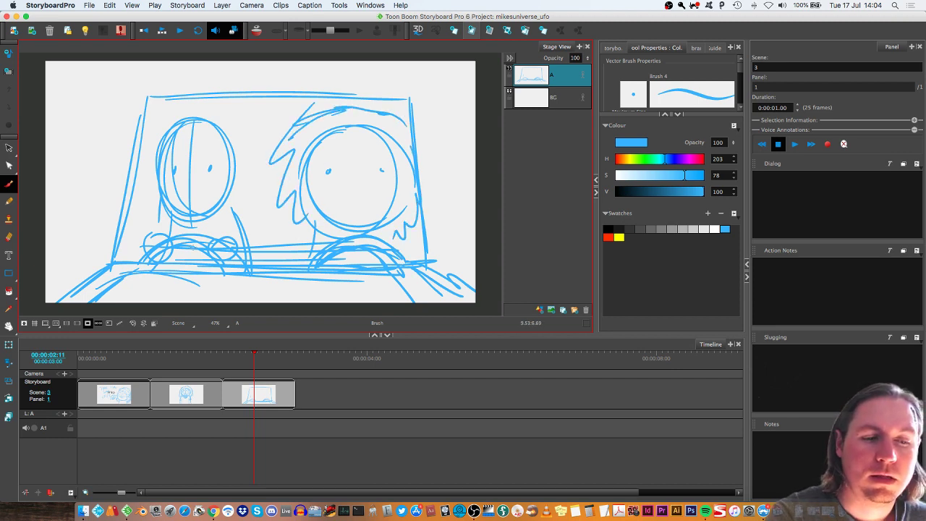
# Darken the arch before the narrow-headed character, double the windscreen's upper edge and draw a wing mirror on each side of the car.
pyautogui.moveTo(155, 258); pyautogui.dragTo(236, 255)
pyautogui.moveTo(174, 241); pyautogui.dragTo(210, 247)
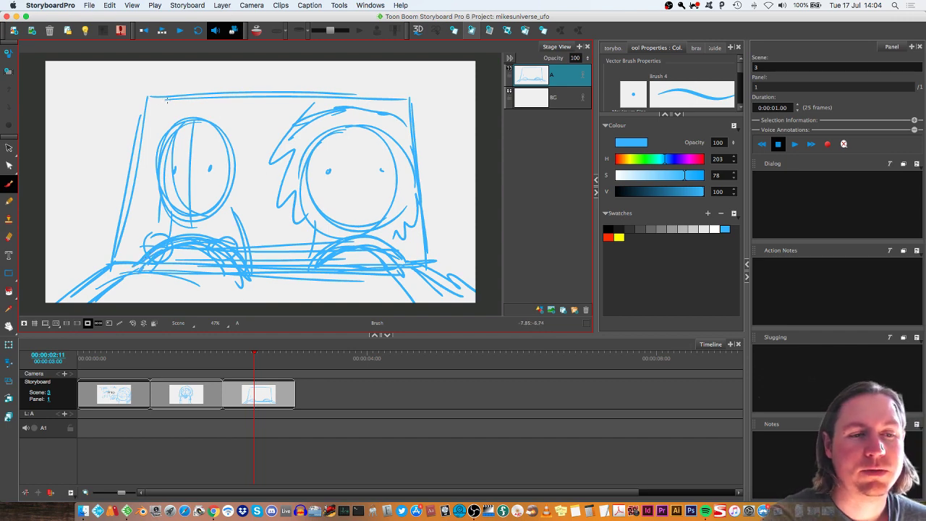
pyautogui.moveTo(194, 109); pyautogui.dragTo(385, 102)
pyautogui.moveTo(85, 225)
pyautogui.mouseDown()
pyautogui.moveTo(74, 264)
pyautogui.moveTo(113, 248)
pyautogui.mouseUp()
pyautogui.moveTo(443, 223); pyautogui.dragTo(443, 287)
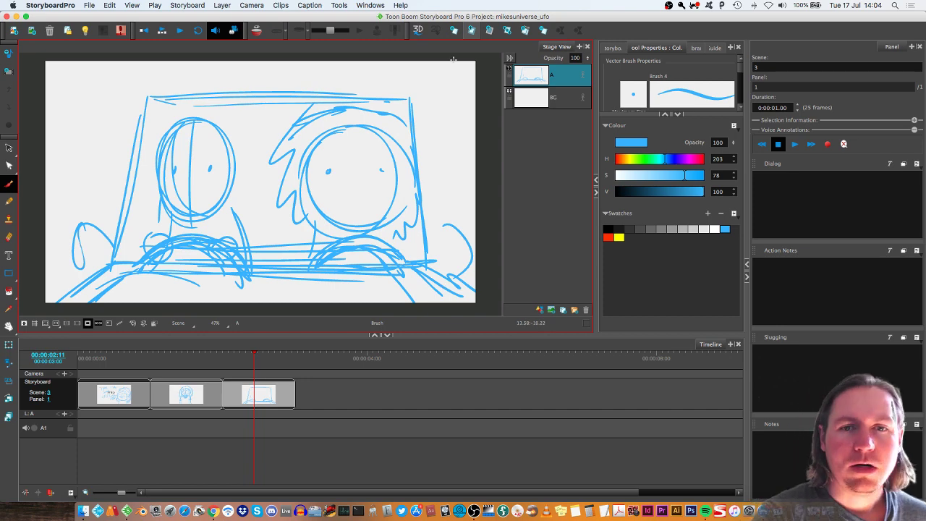
# Add a second, blank panel to scene 3.
pyautogui.click(471, 30)
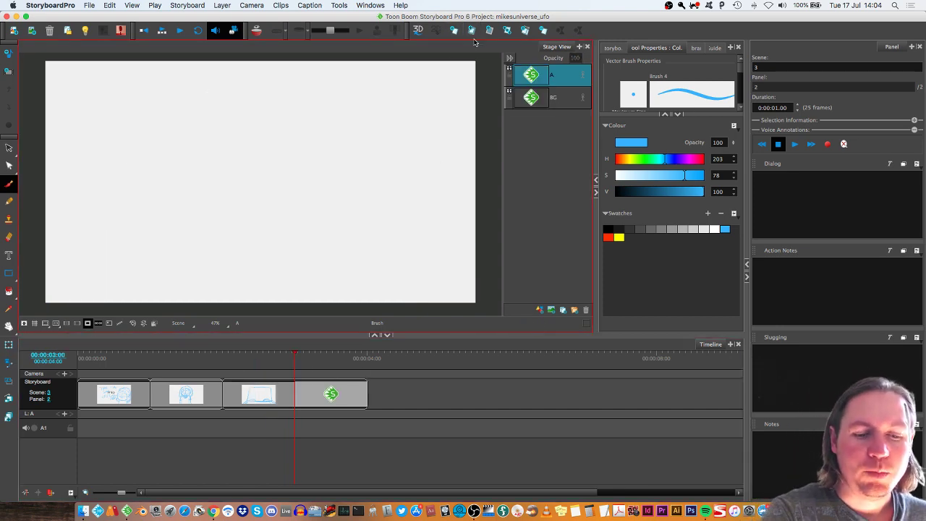
pyautogui.click(287, 395)
pyautogui.click(305, 394)
# Step through the panels of scenes 1 to 3 on the timeline, comparing the car drawing with the blank second panel of scene 3.
pyautogui.click(169, 387)
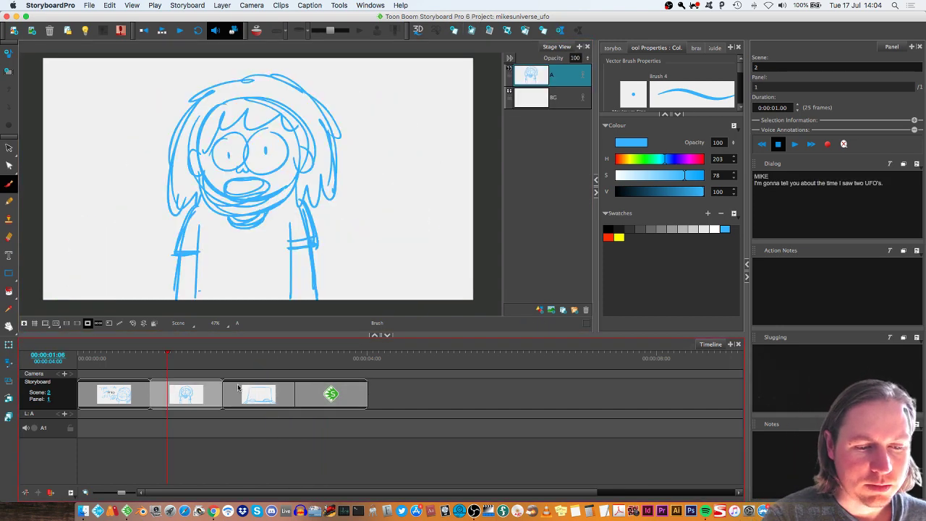
pyautogui.click(240, 388)
pyautogui.click(298, 391)
pyautogui.click(133, 387)
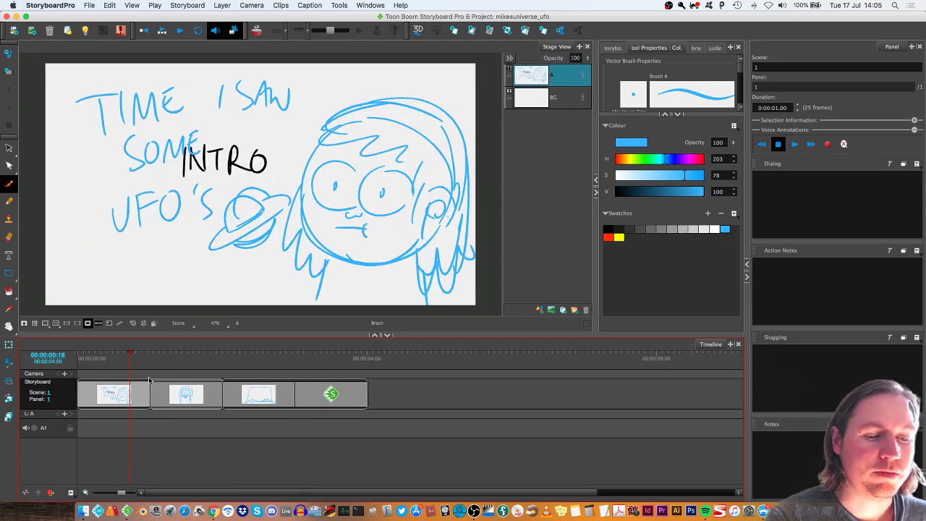
pyautogui.click(159, 386)
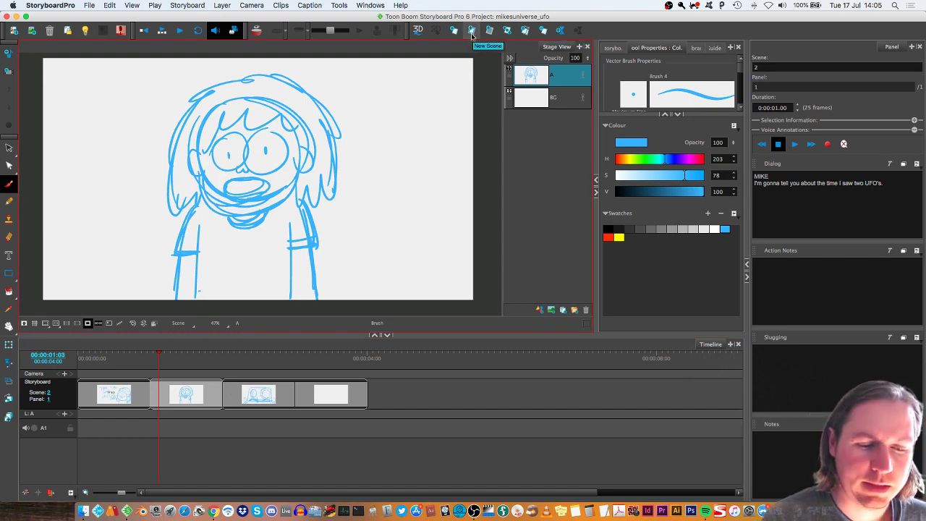
pyautogui.click(266, 402)
pyautogui.click(322, 398)
pyautogui.click(281, 392)
pyautogui.click(311, 394)
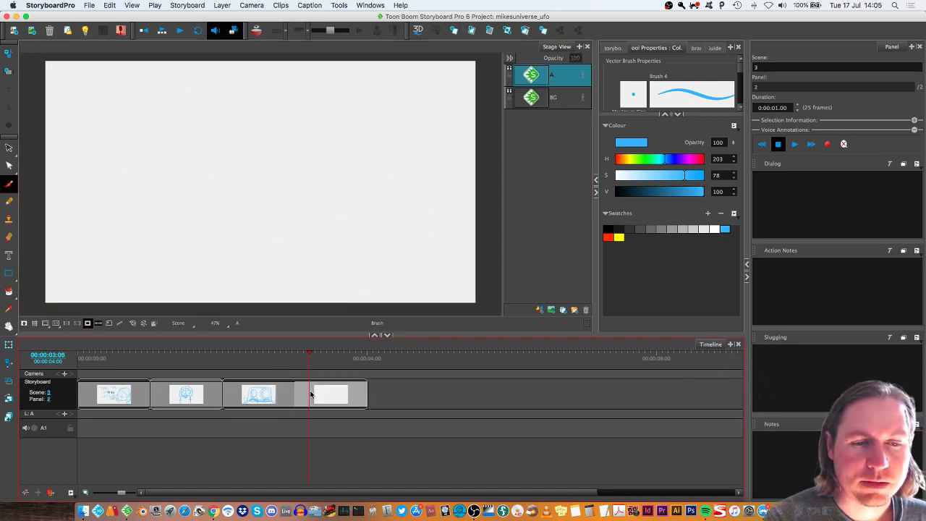
pyautogui.click(285, 395)
pyautogui.click(310, 405)
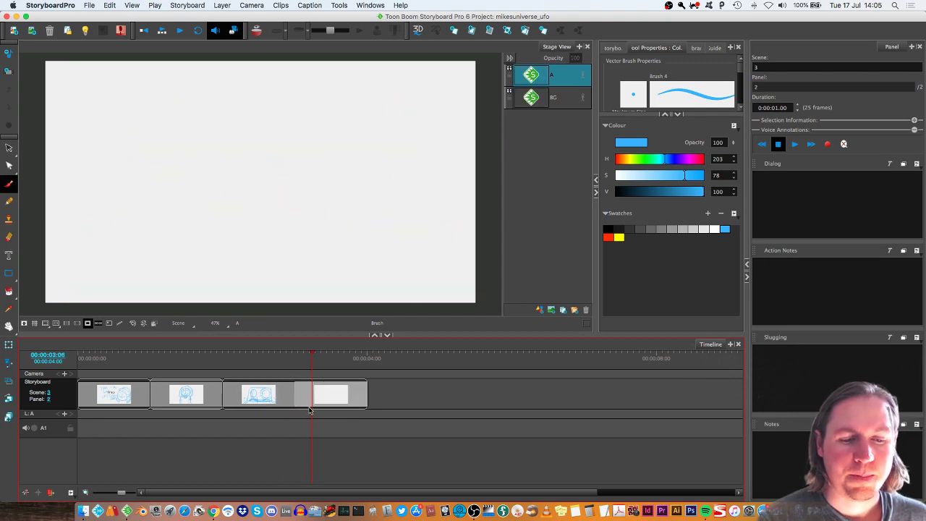
pyautogui.click(289, 395)
pyautogui.click(309, 405)
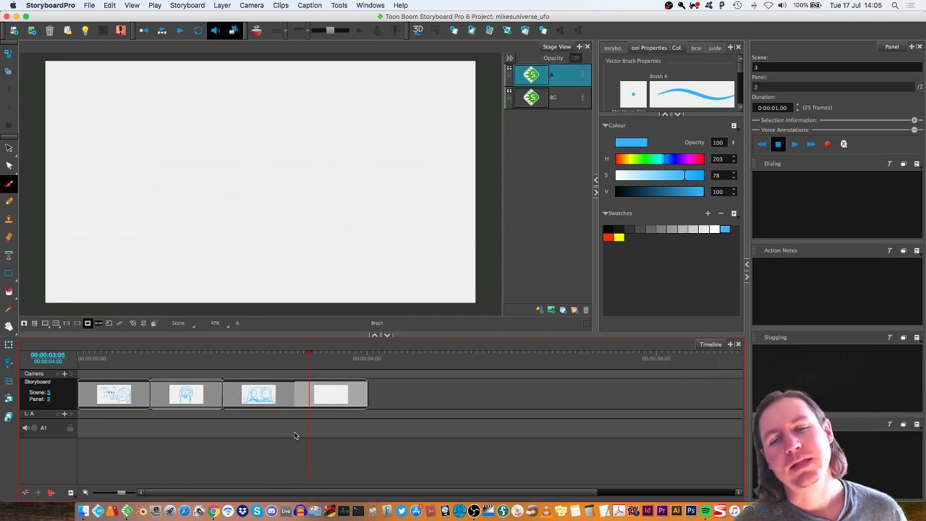
pyautogui.click(279, 392)
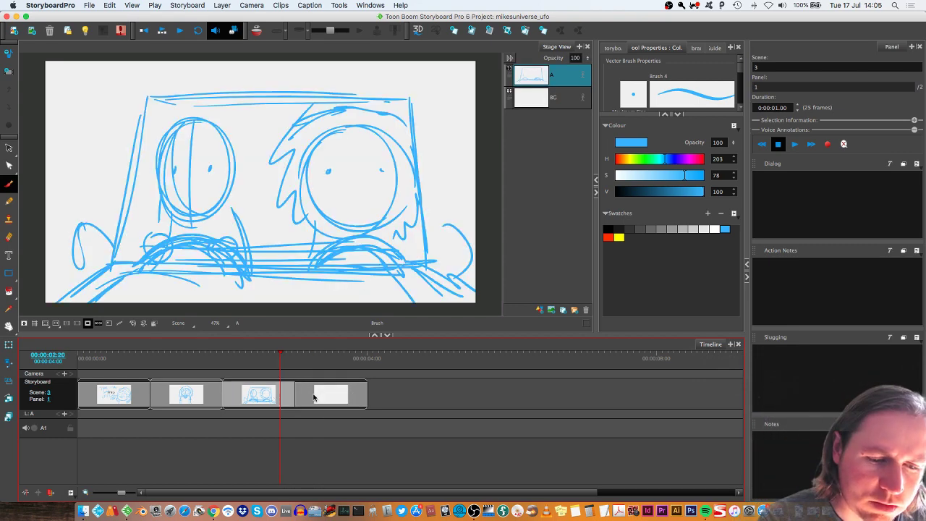
pyautogui.click(312, 400)
pyautogui.click(267, 398)
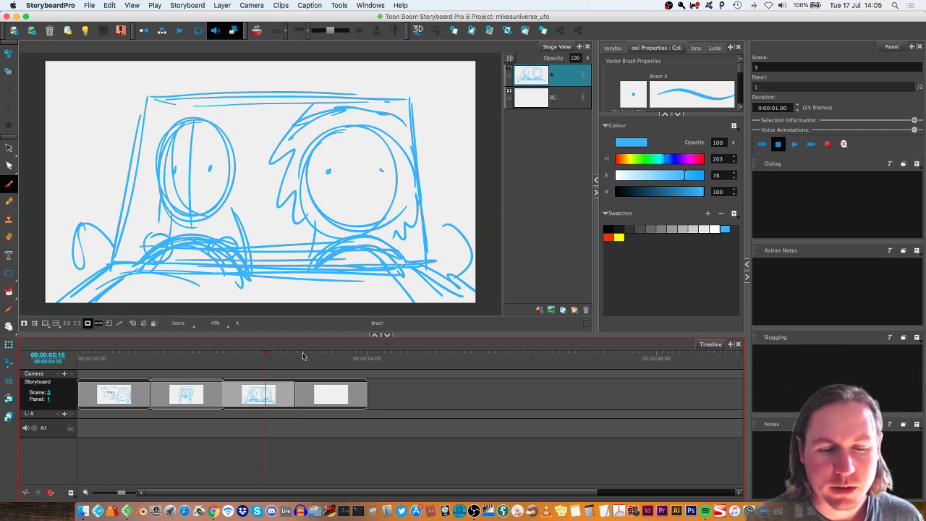
pyautogui.click(316, 400)
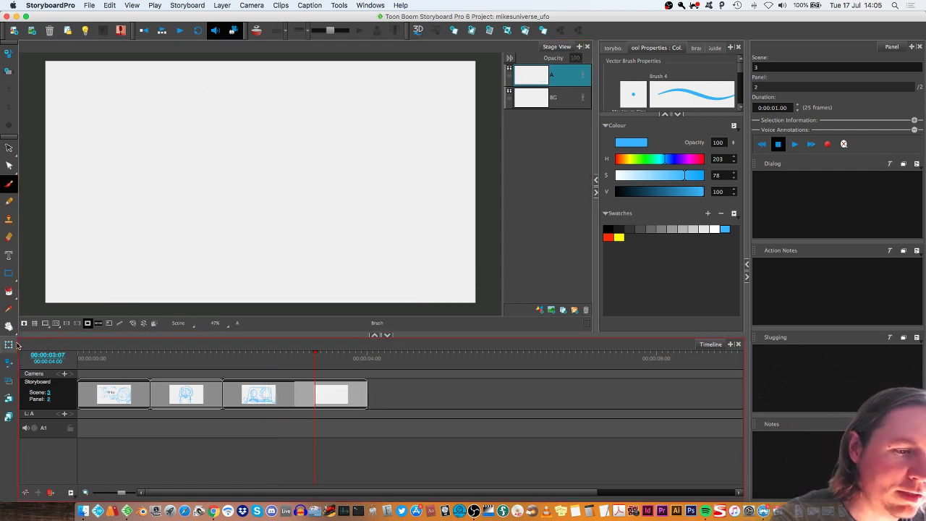
pyautogui.click(9, 326)
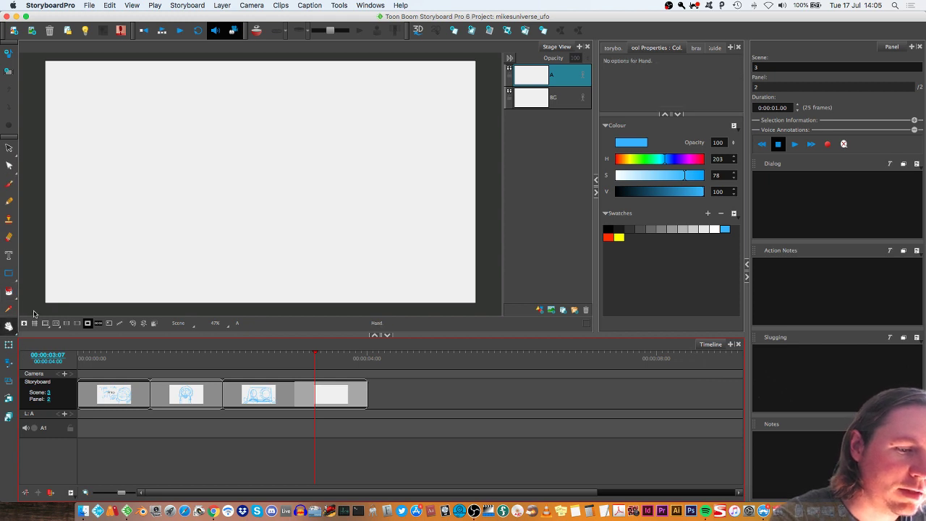
pyautogui.click(14, 330)
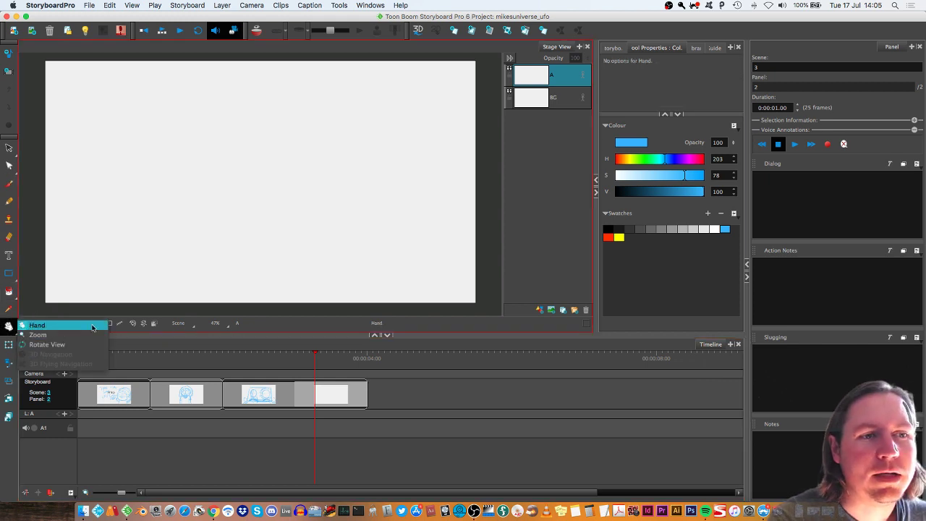
pyautogui.click(311, 408)
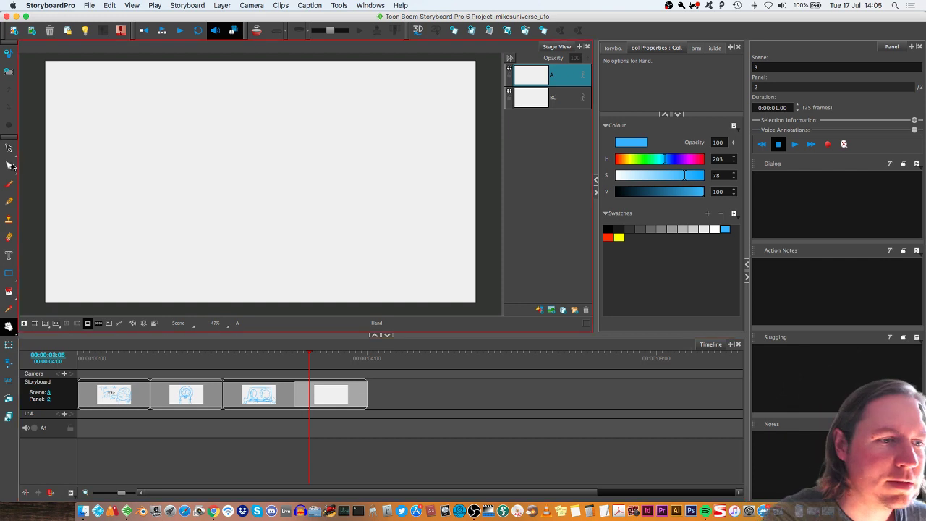
pyautogui.hotkey('alt', 'b')
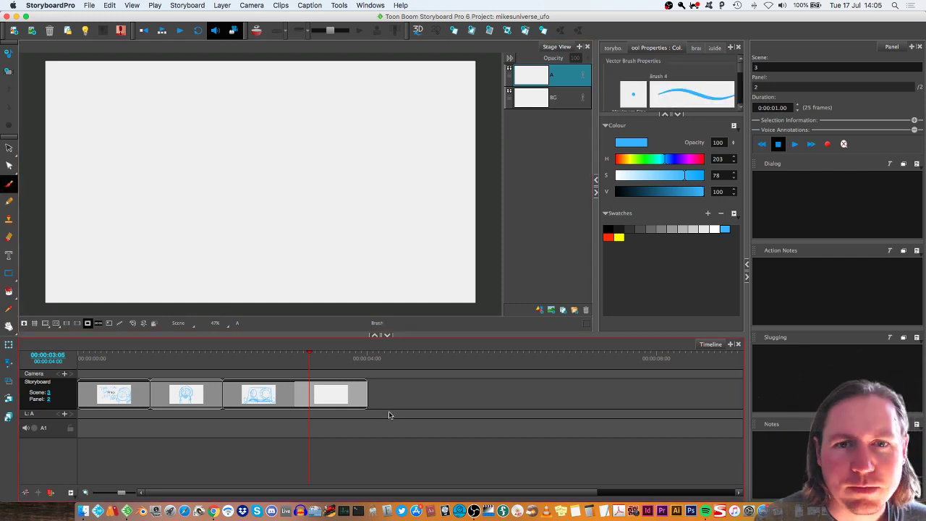
# Turn on onion skin and redraw both characters with wide-open mouths in scene 3's second panel, with spiky hair on the round-headed one.
pyautogui.hotkey('shift', 'l')
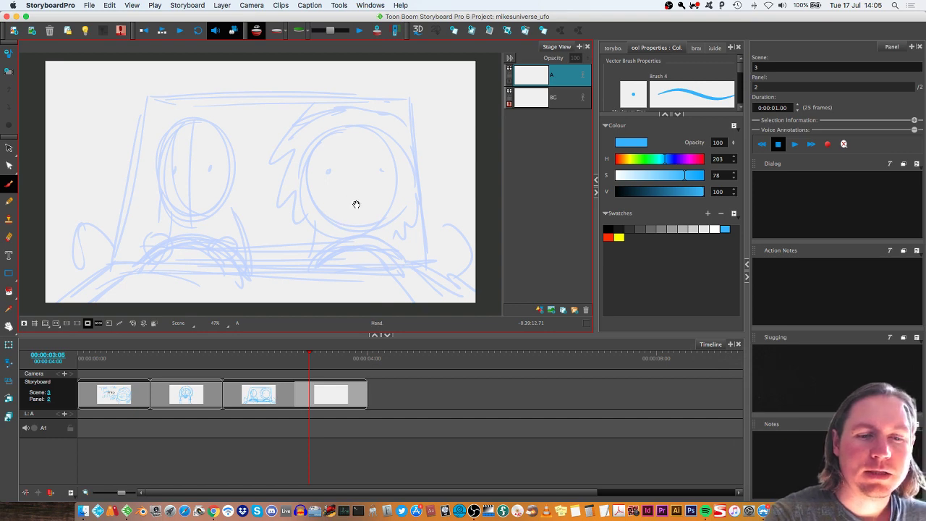
pyautogui.moveTo(356, 205); pyautogui.dragTo(361, 188)
pyautogui.moveTo(334, 121); pyautogui.dragTo(370, 113)
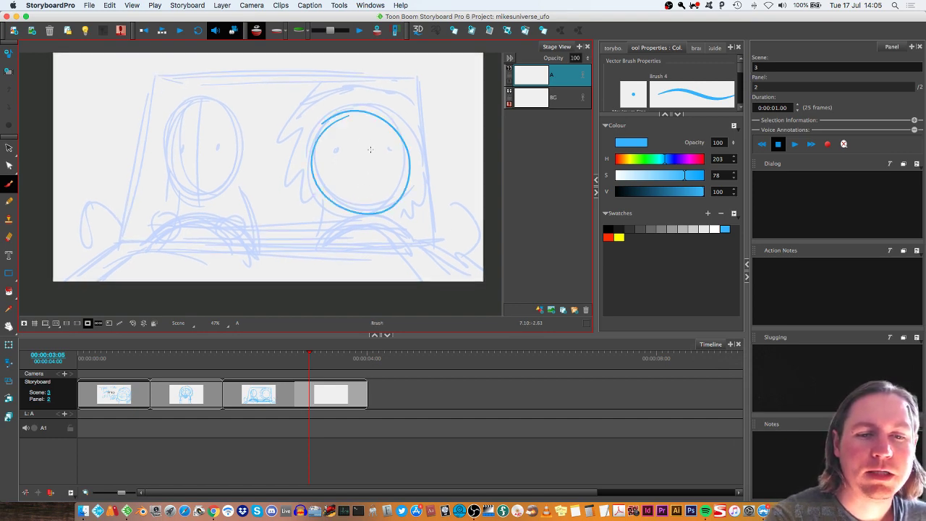
pyautogui.moveTo(371, 147); pyautogui.dragTo(368, 156)
pyautogui.moveTo(327, 130)
pyautogui.mouseDown()
pyautogui.moveTo(367, 187)
pyautogui.moveTo(362, 205)
pyautogui.mouseUp()
pyautogui.moveTo(304, 174)
pyautogui.mouseDown()
pyautogui.moveTo(315, 120)
pyautogui.moveTo(361, 87)
pyautogui.mouseUp()
pyautogui.moveTo(358, 88)
pyautogui.mouseDown()
pyautogui.moveTo(418, 96)
pyautogui.moveTo(413, 207)
pyautogui.mouseUp()
pyautogui.moveTo(192, 85)
pyautogui.mouseDown()
pyautogui.moveTo(153, 148)
pyautogui.moveTo(250, 116)
pyautogui.moveTo(188, 100)
pyautogui.moveTo(187, 114)
pyautogui.moveTo(205, 116)
pyautogui.moveTo(193, 135)
pyautogui.moveTo(202, 174)
pyautogui.moveTo(173, 189)
pyautogui.moveTo(191, 187)
pyautogui.moveTo(194, 229)
pyautogui.mouseUp()
# Redraw the windscreen frame, dashboard edge, bonnet lines and both wing mirrors around the two characters.
pyautogui.moveTo(170, 72); pyautogui.dragTo(122, 215)
pyautogui.moveTo(116, 237); pyautogui.dragTo(365, 248)
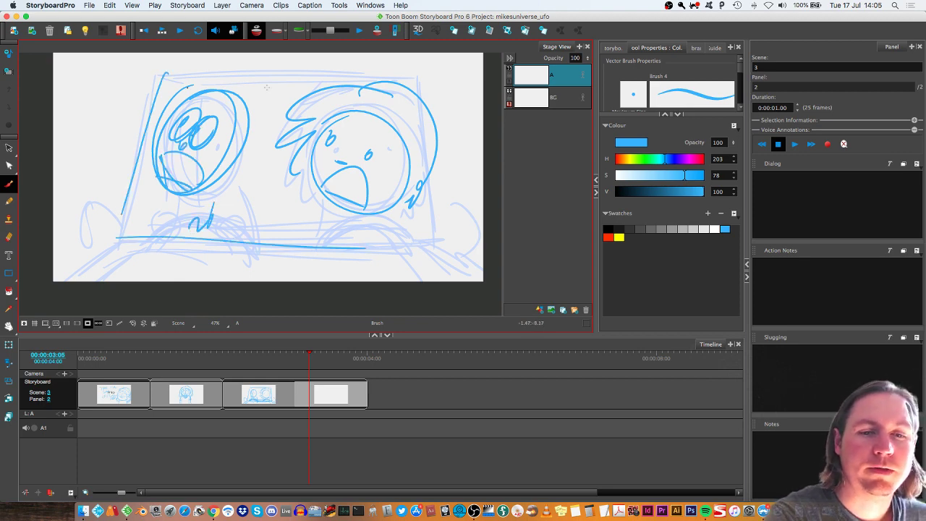
pyautogui.moveTo(187, 85); pyautogui.dragTo(443, 241)
pyautogui.moveTo(119, 237); pyautogui.dragTo(82, 274)
pyautogui.moveTo(420, 248); pyautogui.dragTo(446, 271)
pyautogui.moveTo(110, 243)
pyautogui.mouseDown()
pyautogui.moveTo(101, 202)
pyautogui.moveTo(106, 239)
pyautogui.mouseUp()
pyautogui.moveTo(439, 197)
pyautogui.mouseDown()
pyautogui.moveTo(464, 211)
pyautogui.moveTo(443, 239)
pyautogui.mouseUp()
pyautogui.moveTo(307, 251); pyautogui.dragTo(434, 249)
pyautogui.moveTo(292, 242); pyautogui.dragTo(422, 239)
pyautogui.moveTo(431, 255); pyautogui.dragTo(463, 286)
# Add body lines, an outer head contour and a raised arm to the narrow-headed character.
pyautogui.moveTo(171, 200); pyautogui.dragTo(151, 239)
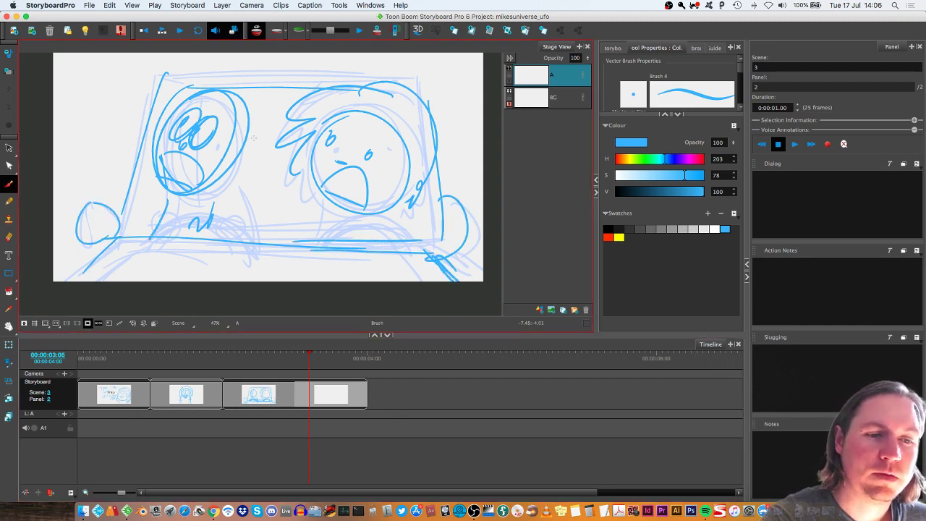
pyautogui.moveTo(240, 89); pyautogui.dragTo(248, 202)
pyautogui.moveTo(252, 167); pyautogui.dragTo(217, 222)
pyautogui.click(294, 417)
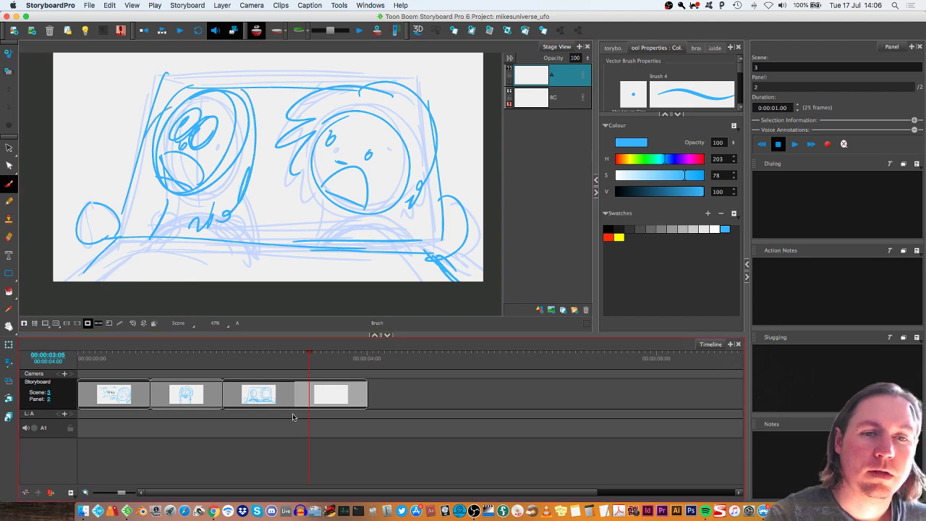
pyautogui.click(409, 316)
# Add scene 4 and rough in a side view of a car with a cabin, bonnet, wheel arches and two oval wheels.
pyautogui.click(471, 30)
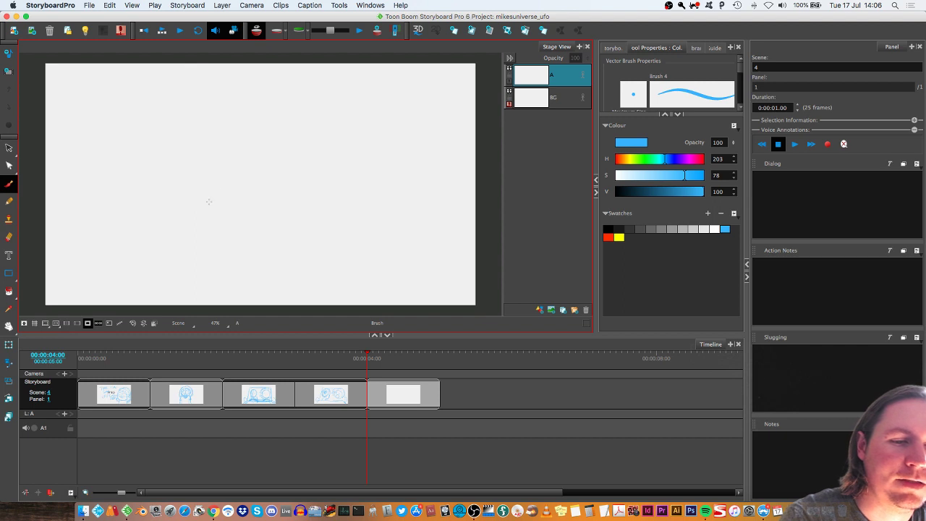
pyautogui.moveTo(215, 170); pyautogui.dragTo(200, 212)
pyautogui.moveTo(221, 166)
pyautogui.mouseDown()
pyautogui.moveTo(297, 162)
pyautogui.moveTo(310, 212)
pyautogui.mouseUp()
pyautogui.moveTo(197, 210)
pyautogui.mouseDown()
pyautogui.moveTo(164, 211)
pyautogui.moveTo(159, 246)
pyautogui.moveTo(233, 235)
pyautogui.moveTo(305, 240)
pyautogui.mouseUp()
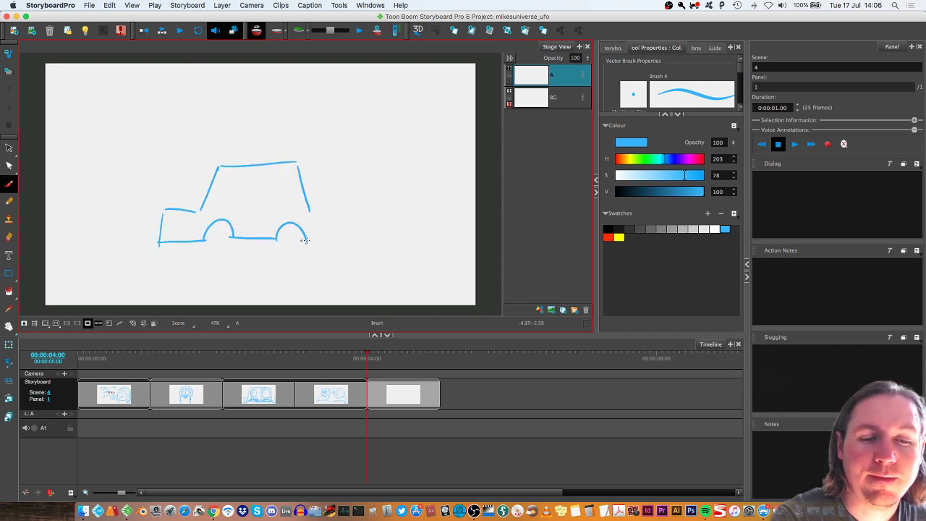
pyautogui.moveTo(222, 228); pyautogui.dragTo(228, 258)
pyautogui.moveTo(289, 226)
pyautogui.mouseDown()
pyautogui.moveTo(286, 258)
pyautogui.moveTo(296, 228)
pyautogui.mouseUp()
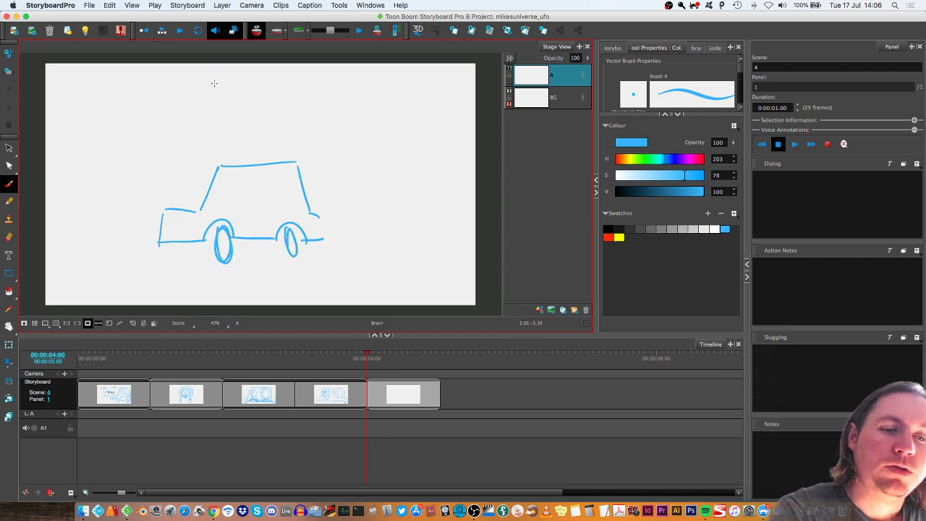
# Sketch a flying oval object in the sky above the car with a trail of strokes and dots behind it.
pyautogui.moveTo(230, 96)
pyautogui.mouseDown()
pyautogui.moveTo(226, 109)
pyautogui.moveTo(300, 92)
pyautogui.mouseUp()
pyautogui.moveTo(323, 97); pyautogui.dragTo(340, 93)
pyautogui.click(407, 99)
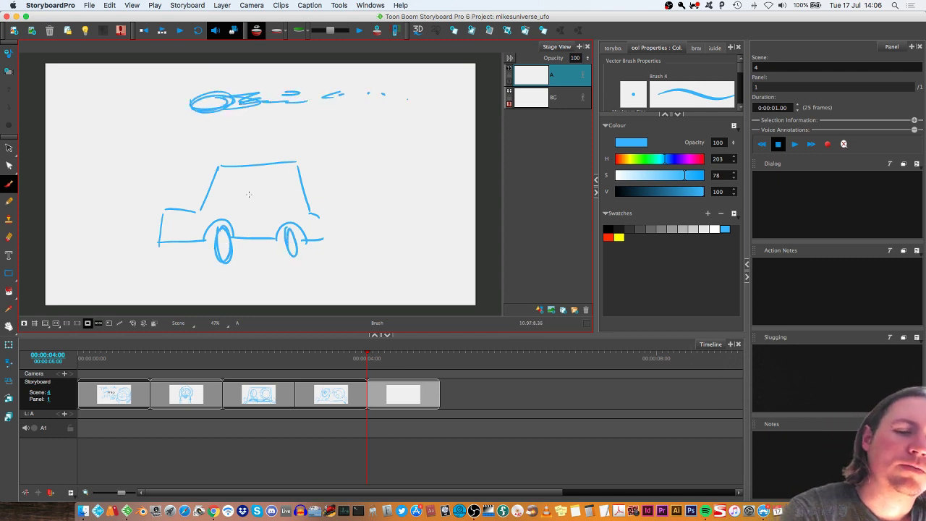
# Draw long horizontal road lines beneath the car across the whole frame.
pyautogui.moveTo(56, 261)
pyautogui.mouseDown()
pyautogui.moveTo(285, 267)
pyautogui.moveTo(445, 255)
pyautogui.mouseUp()
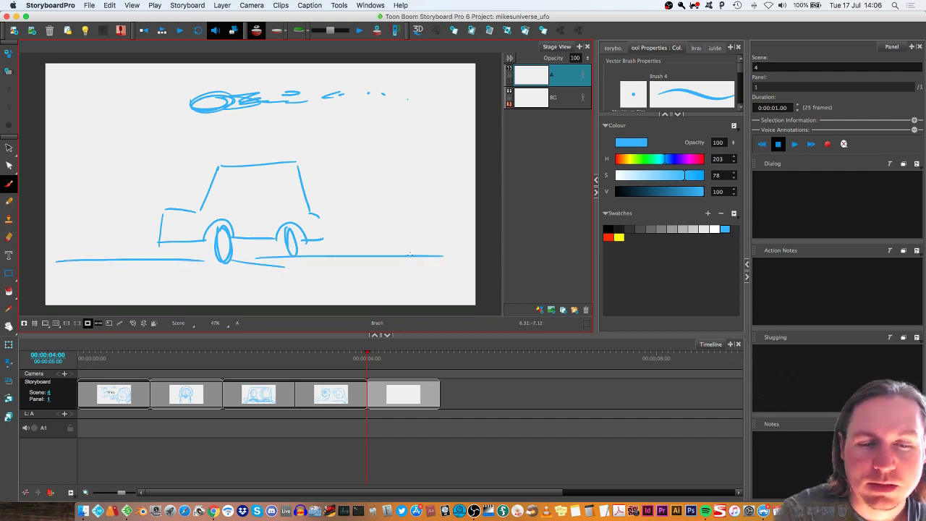
pyautogui.moveTo(323, 257); pyautogui.dragTo(498, 250)
pyautogui.moveTo(118, 265); pyautogui.dragTo(507, 262)
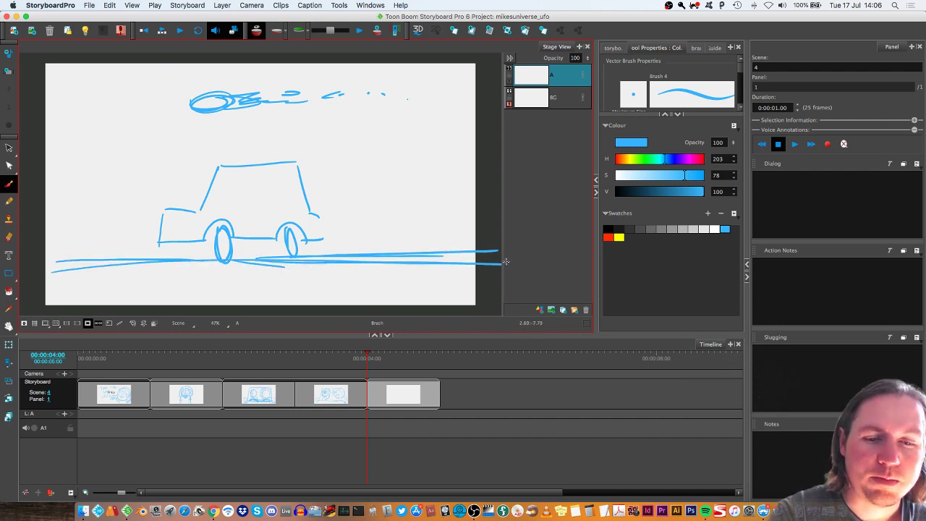
# Close the car's rear end, draw two side windows and sketch the driver's round head and steering wheel in the front one.
pyautogui.moveTo(334, 212); pyautogui.dragTo(328, 237)
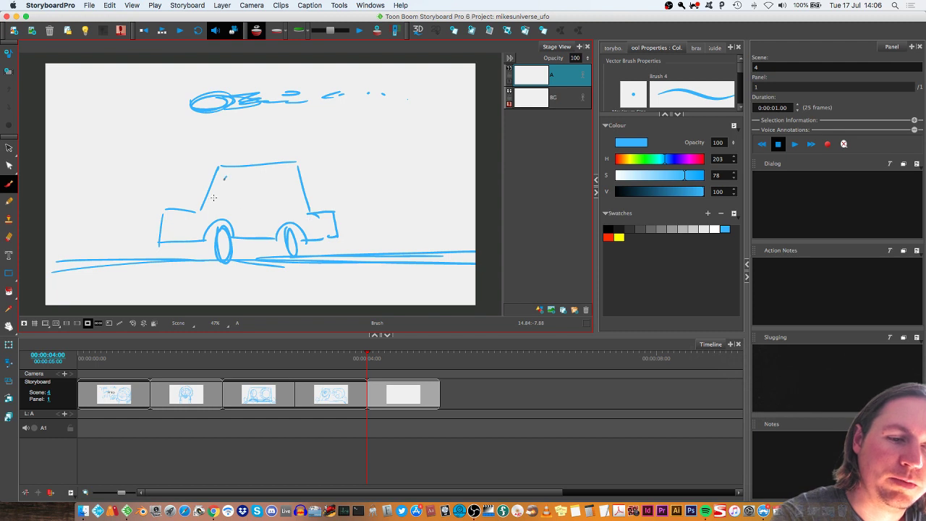
pyautogui.moveTo(221, 178); pyautogui.dragTo(248, 211)
pyautogui.moveTo(265, 176)
pyautogui.mouseDown()
pyautogui.moveTo(284, 214)
pyautogui.moveTo(293, 211)
pyautogui.mouseUp()
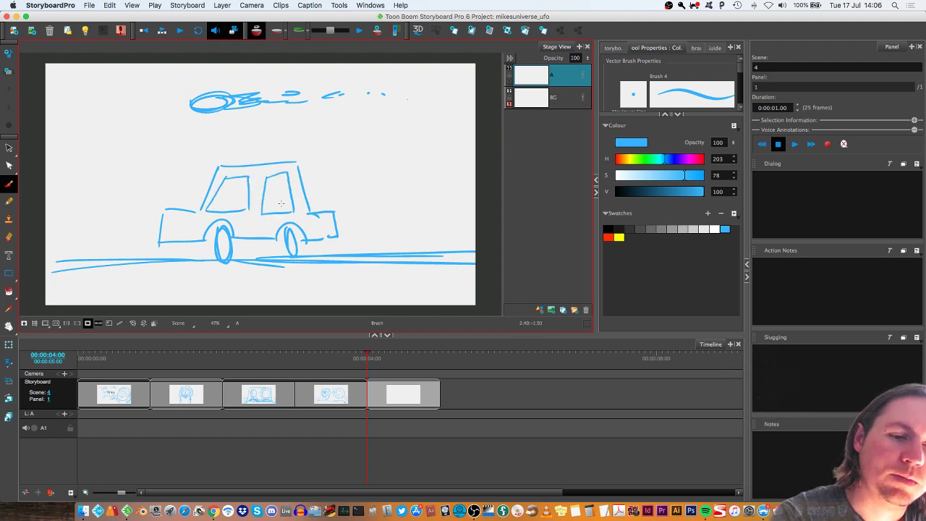
pyautogui.moveTo(203, 210)
pyautogui.mouseDown()
pyautogui.moveTo(250, 197)
pyautogui.moveTo(230, 185)
pyautogui.mouseUp()
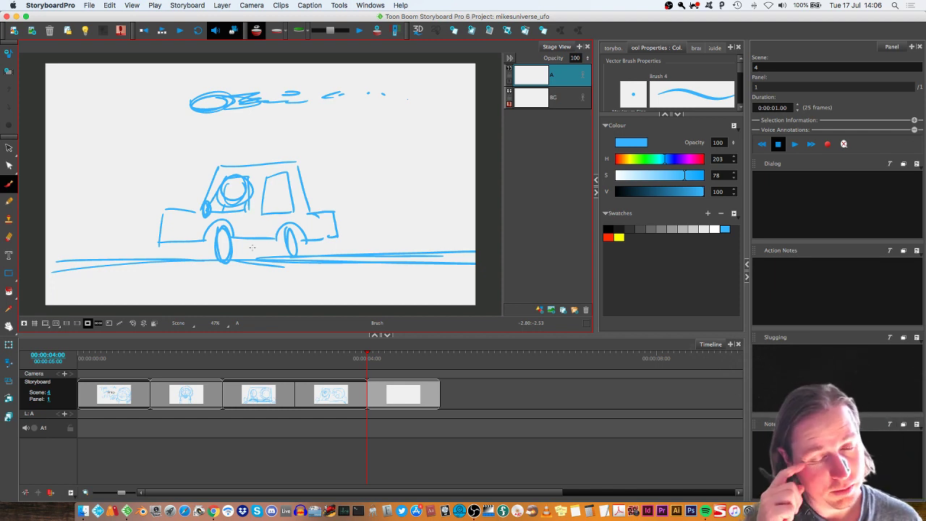
# Reinforce the car's rear underside and both wheels, and draw a puffy dust cloud trailing behind the car.
pyautogui.moveTo(316, 241); pyautogui.dragTo(337, 234)
pyautogui.moveTo(229, 227); pyautogui.dragTo(233, 259)
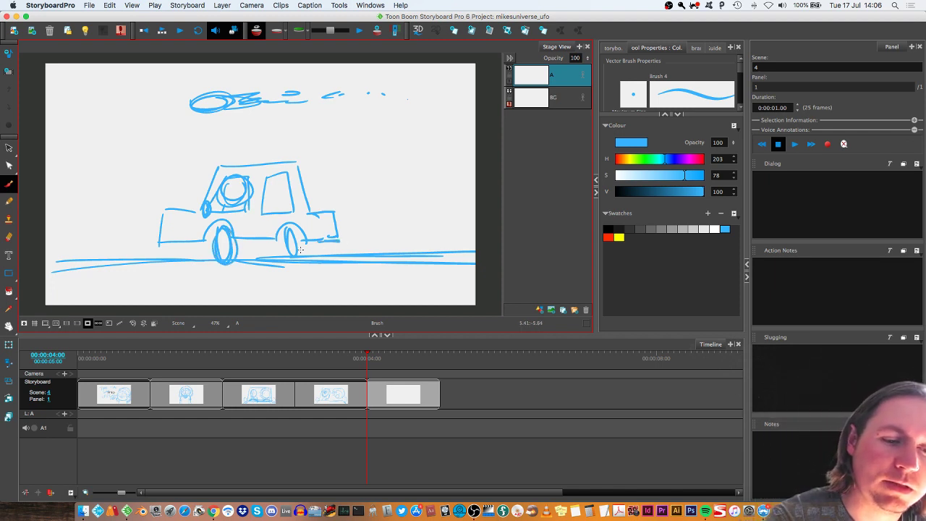
pyautogui.moveTo(294, 226)
pyautogui.mouseDown()
pyautogui.moveTo(284, 253)
pyautogui.moveTo(287, 236)
pyautogui.mouseUp()
pyautogui.moveTo(350, 241)
pyautogui.mouseDown()
pyautogui.moveTo(440, 208)
pyautogui.moveTo(479, 214)
pyautogui.moveTo(357, 238)
pyautogui.moveTo(489, 238)
pyautogui.mouseUp()
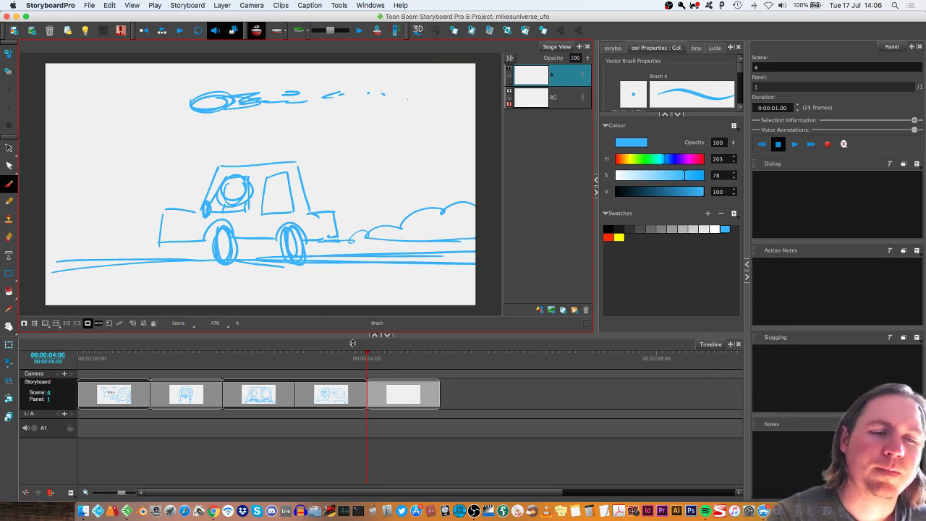
pyautogui.click(282, 357)
pyautogui.click(377, 407)
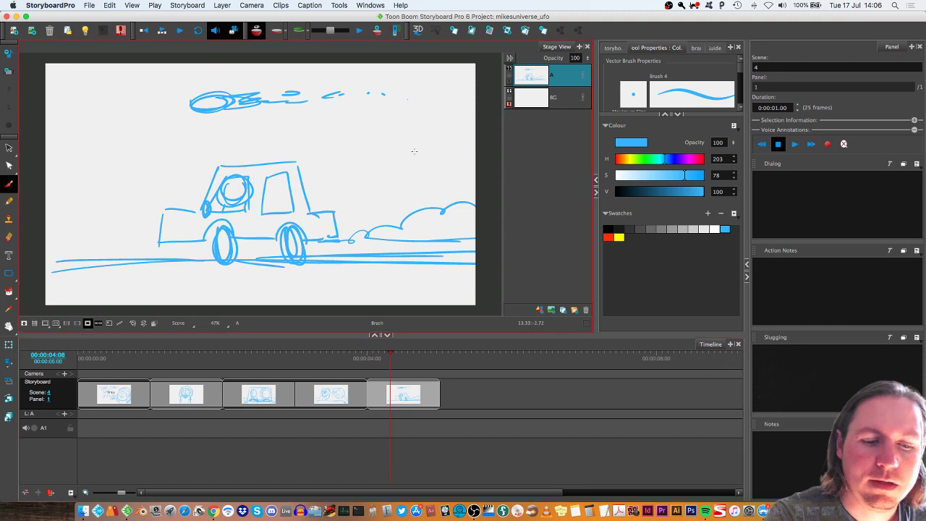
# Copy the scene of the two characters facing forward in the car and paste it after the last scene as 3_A.
pyautogui.click(276, 396)
pyautogui.click(419, 398)
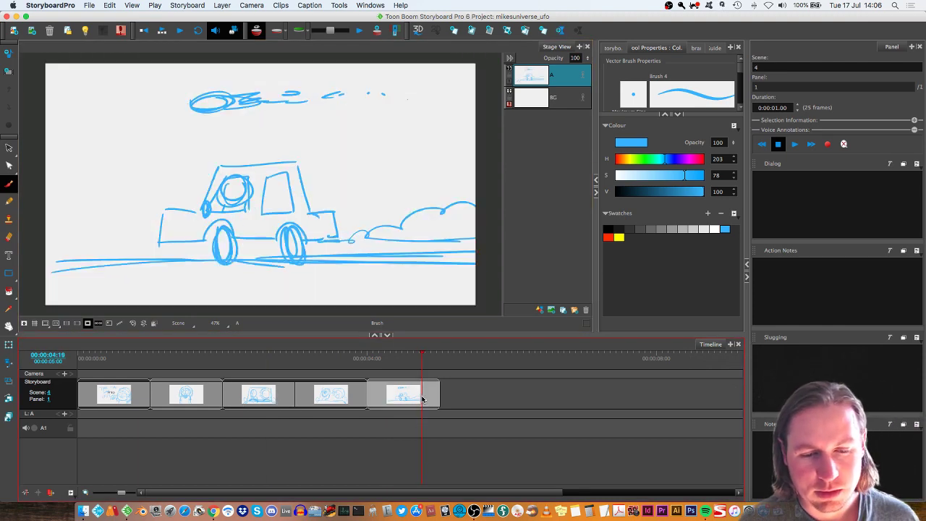
pyautogui.press('super+v')
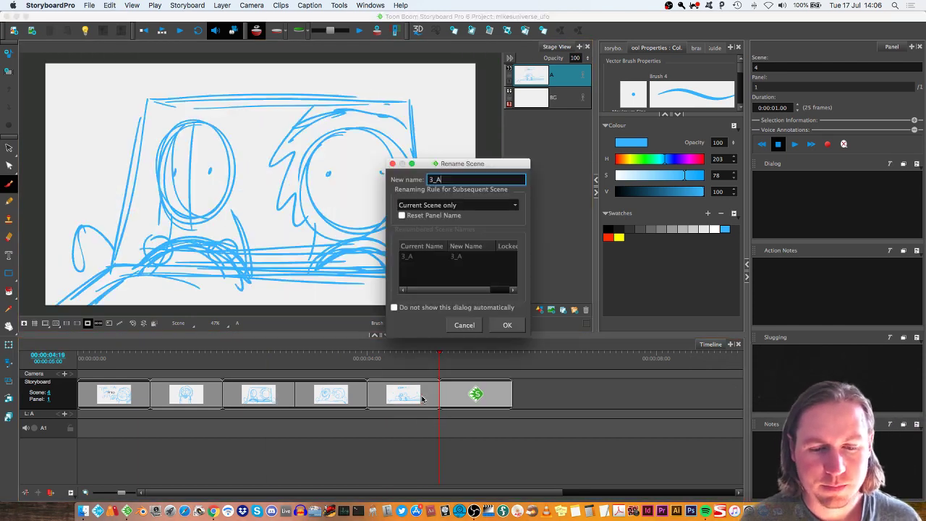
pyautogui.click(509, 327)
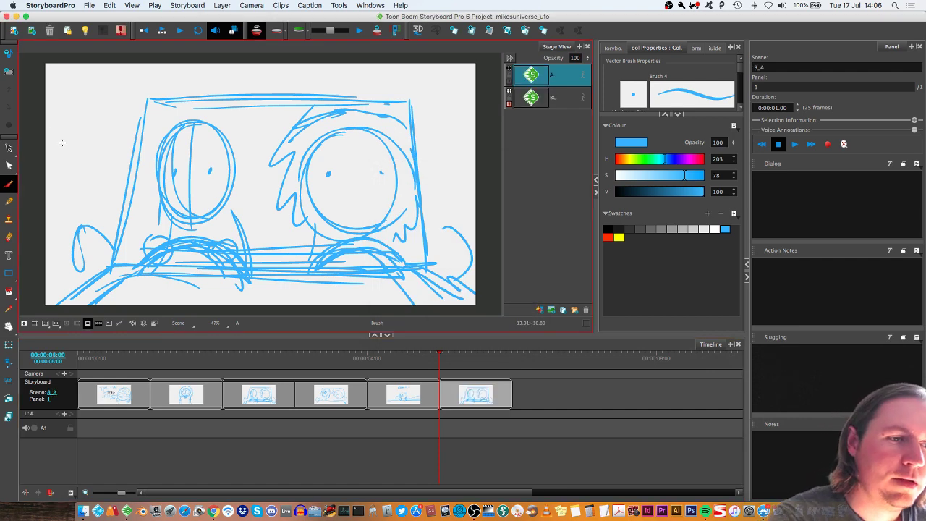
# Draw wide eyes and open frowning mouths on both characters in scene 3_A, and add long hair around the narrower face.
pyautogui.moveTo(317, 190)
pyautogui.mouseDown()
pyautogui.moveTo(374, 220)
pyautogui.moveTo(318, 213)
pyautogui.mouseUp()
pyautogui.moveTo(322, 162)
pyautogui.mouseDown()
pyautogui.moveTo(337, 181)
pyautogui.moveTo(312, 178)
pyautogui.mouseUp()
pyautogui.moveTo(368, 162)
pyautogui.mouseDown()
pyautogui.moveTo(384, 179)
pyautogui.moveTo(354, 182)
pyautogui.mouseUp()
pyautogui.moveTo(173, 160)
pyautogui.mouseDown()
pyautogui.moveTo(186, 188)
pyautogui.moveTo(188, 168)
pyautogui.moveTo(225, 183)
pyautogui.moveTo(220, 160)
pyautogui.moveTo(207, 210)
pyautogui.mouseUp()
pyautogui.moveTo(158, 120)
pyautogui.mouseDown()
pyautogui.moveTo(152, 226)
pyautogui.moveTo(165, 224)
pyautogui.mouseUp()
pyautogui.moveTo(200, 101)
pyautogui.mouseDown()
pyautogui.moveTo(255, 149)
pyautogui.moveTo(239, 217)
pyautogui.mouseUp()
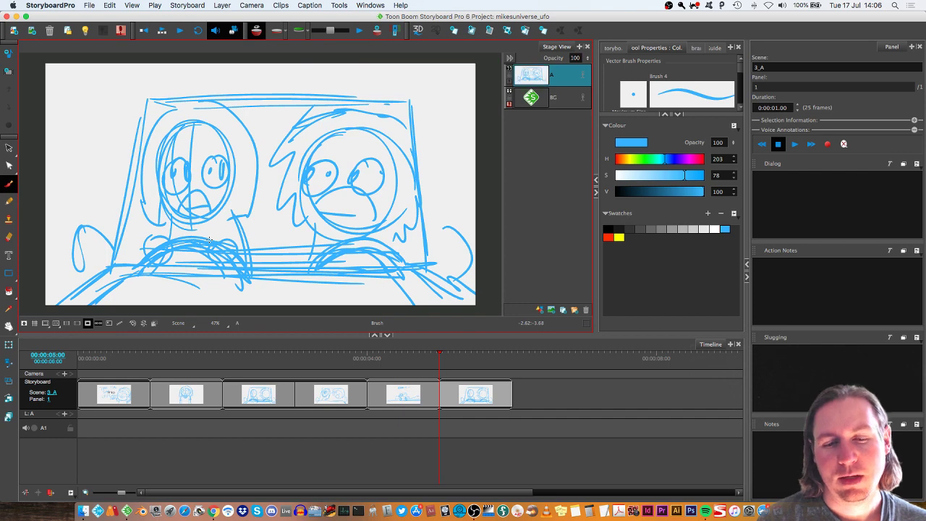
# Add a new scene and sketch a round fireball in mid-frame with jagged flames sweeping diagonally up behind it.
pyautogui.click(471, 29)
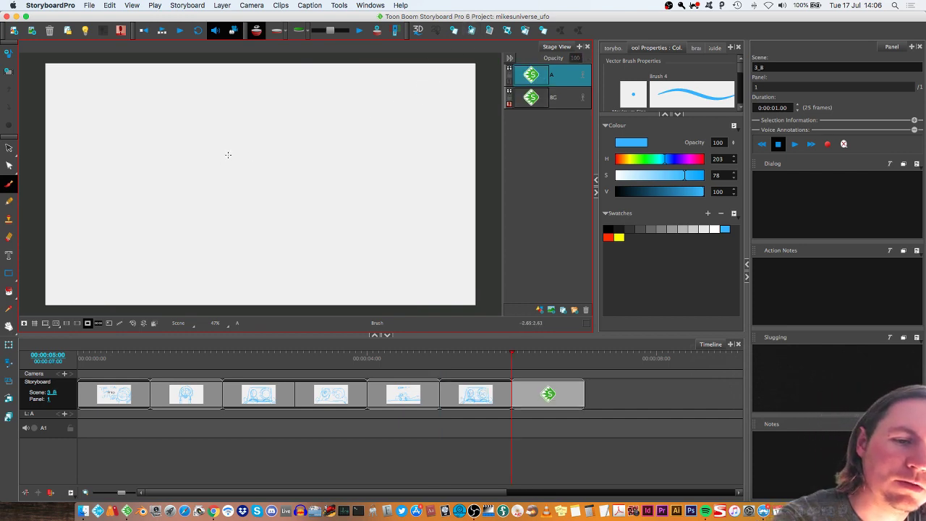
pyautogui.moveTo(226, 155)
pyautogui.mouseDown()
pyautogui.moveTo(264, 206)
pyautogui.moveTo(223, 145)
pyautogui.moveTo(217, 156)
pyautogui.moveTo(225, 138)
pyautogui.moveTo(262, 125)
pyautogui.mouseUp()
pyautogui.moveTo(261, 211); pyautogui.dragTo(302, 153)
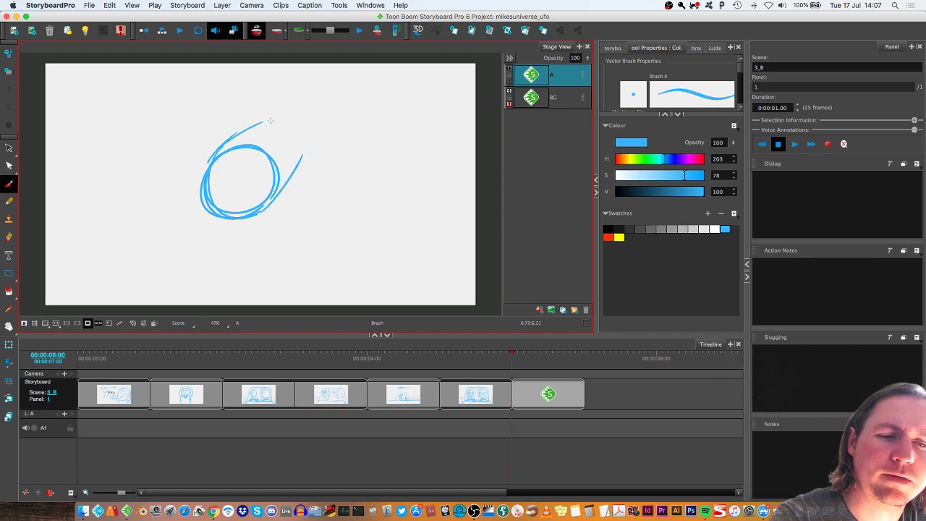
pyautogui.moveTo(268, 120); pyautogui.dragTo(318, 120)
pyautogui.moveTo(301, 150); pyautogui.dragTo(290, 157)
pyautogui.moveTo(316, 125)
pyautogui.mouseDown()
pyautogui.moveTo(288, 158)
pyautogui.moveTo(322, 99)
pyautogui.mouseUp()
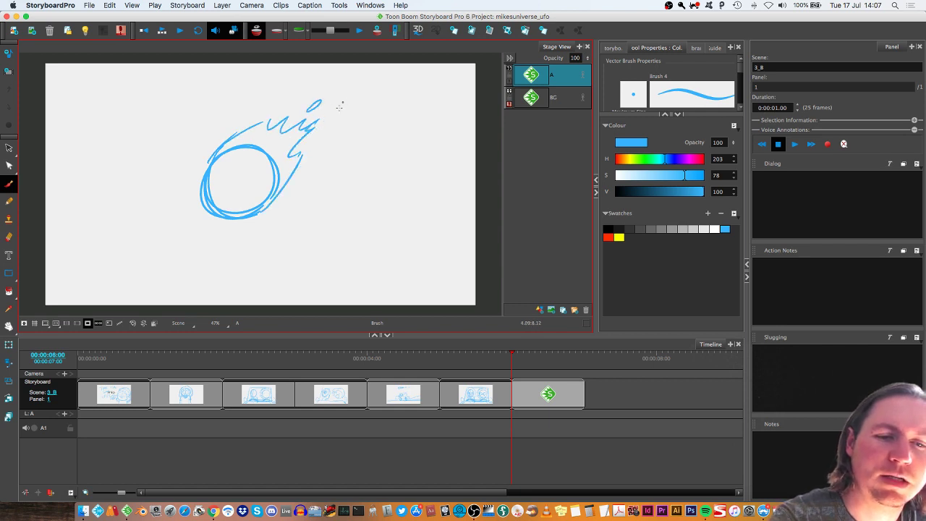
# Scatter debris specks around the fireball and along its trail, and thicken the ball's outline.
pyautogui.moveTo(371, 77); pyautogui.dragTo(368, 81)
pyautogui.click(391, 81)
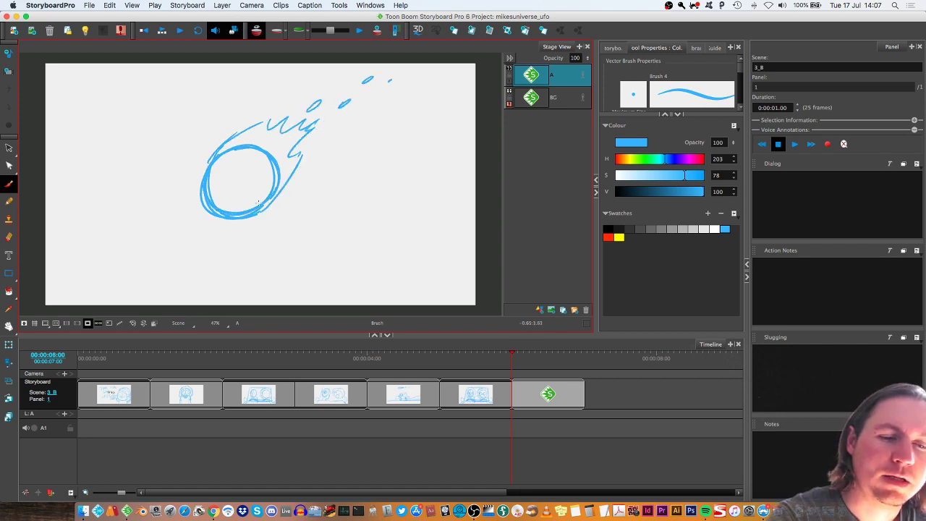
pyautogui.moveTo(213, 139)
pyautogui.mouseDown()
pyautogui.moveTo(208, 182)
pyautogui.moveTo(266, 216)
pyautogui.mouseUp()
pyautogui.click(346, 430)
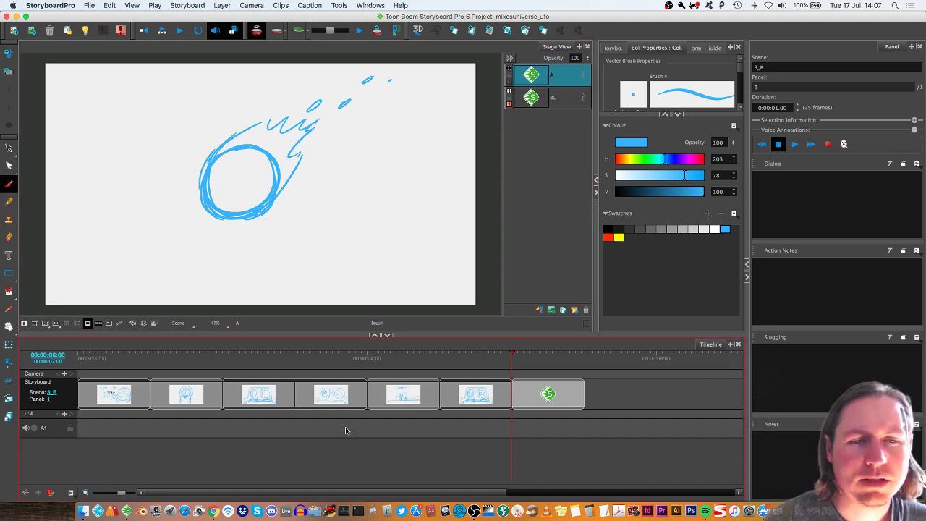
pyautogui.moveTo(265, 225); pyautogui.dragTo(286, 204)
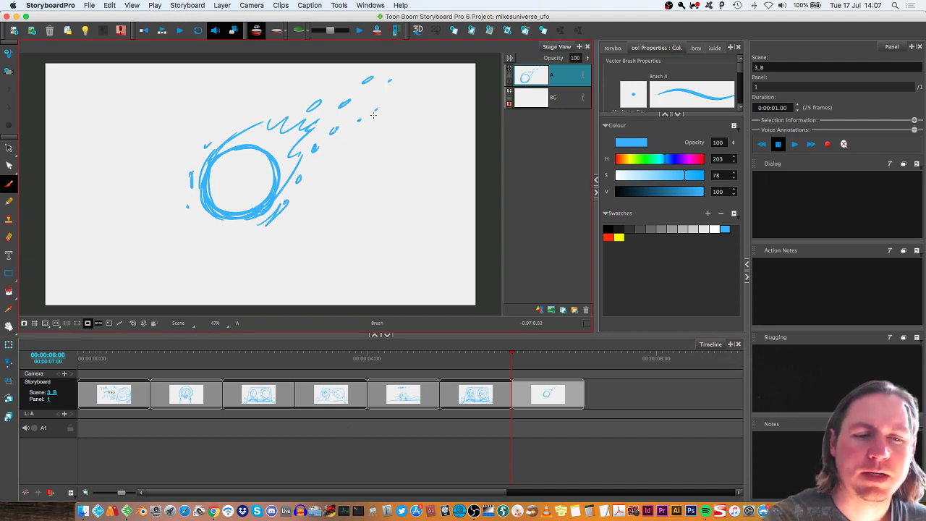
pyautogui.click(543, 417)
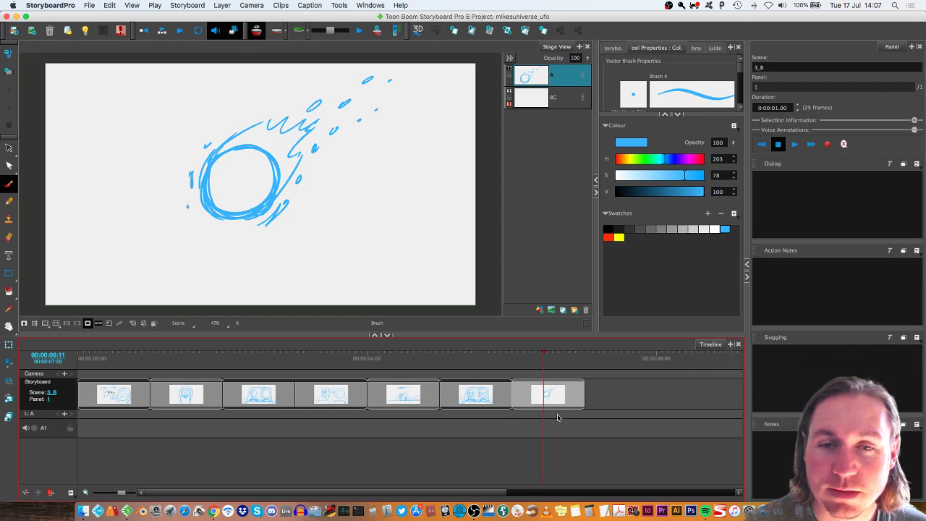
pyautogui.click(590, 318)
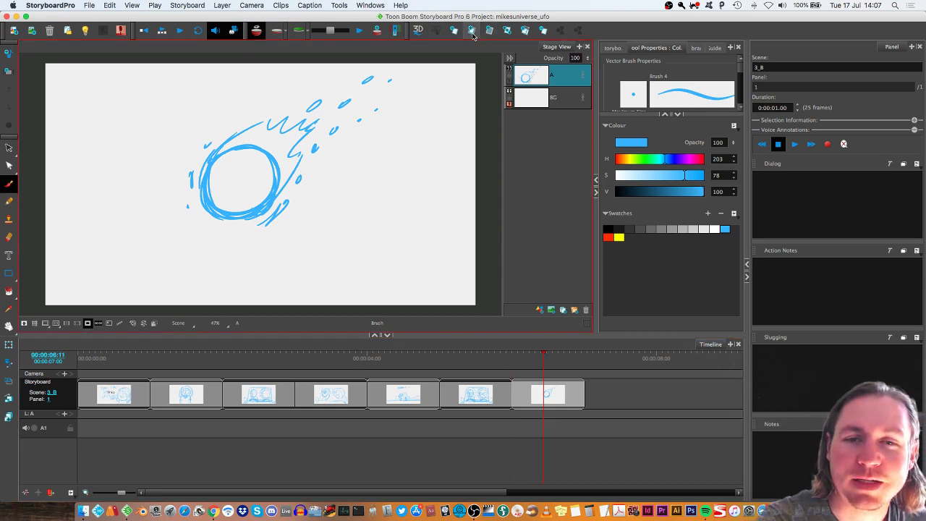
# Add a new scene and sketch a small running figure with a ground shadow near the middle of the frame.
pyautogui.click(470, 34)
pyautogui.click(556, 448)
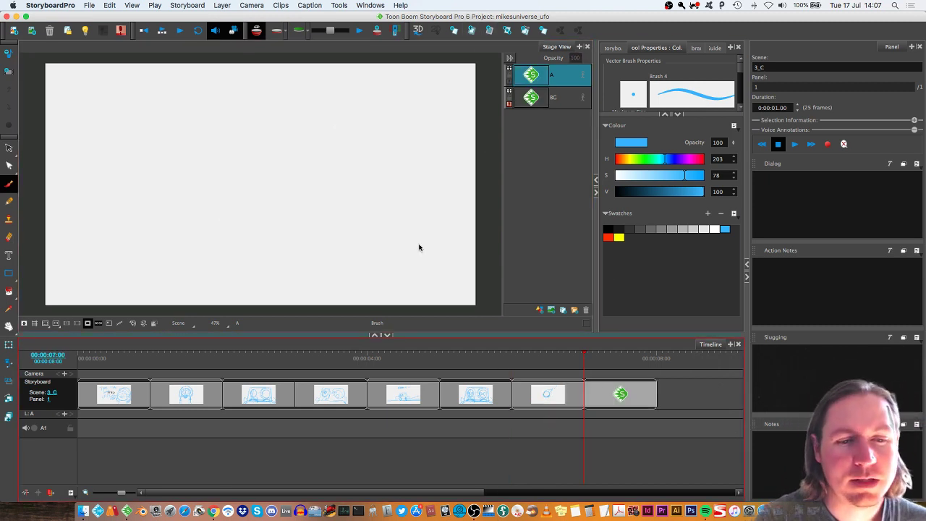
pyautogui.moveTo(246, 143); pyautogui.dragTo(249, 142)
pyautogui.moveTo(243, 181)
pyautogui.mouseDown()
pyautogui.moveTo(270, 175)
pyautogui.moveTo(282, 185)
pyautogui.moveTo(244, 190)
pyautogui.moveTo(269, 222)
pyautogui.moveTo(243, 243)
pyautogui.mouseUp()
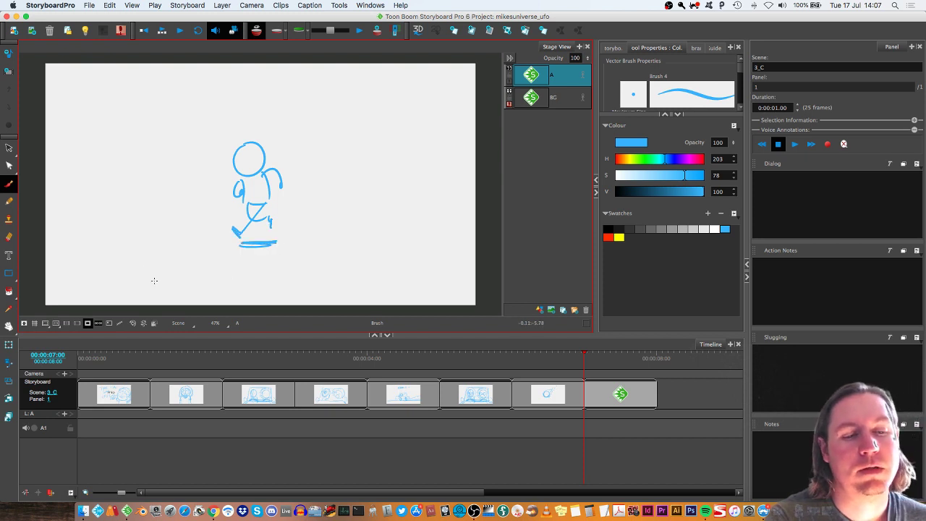
# Draw rising diagonal background lines on both sides of and above the runner, with short marks at their upper end.
pyautogui.moveTo(66, 237); pyautogui.dragTo(158, 194)
pyautogui.moveTo(298, 162); pyautogui.dragTo(362, 147)
pyautogui.moveTo(82, 164)
pyautogui.mouseDown()
pyautogui.moveTo(358, 100)
pyautogui.moveTo(381, 131)
pyautogui.mouseUp()
pyautogui.moveTo(390, 97); pyautogui.dragTo(402, 117)
pyautogui.click(416, 112)
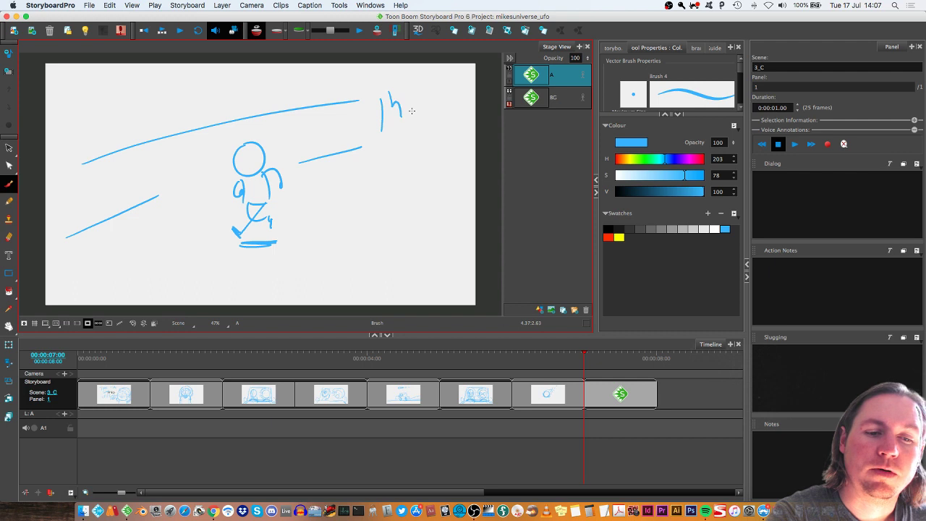
pyautogui.click(456, 30)
pyautogui.press('p')
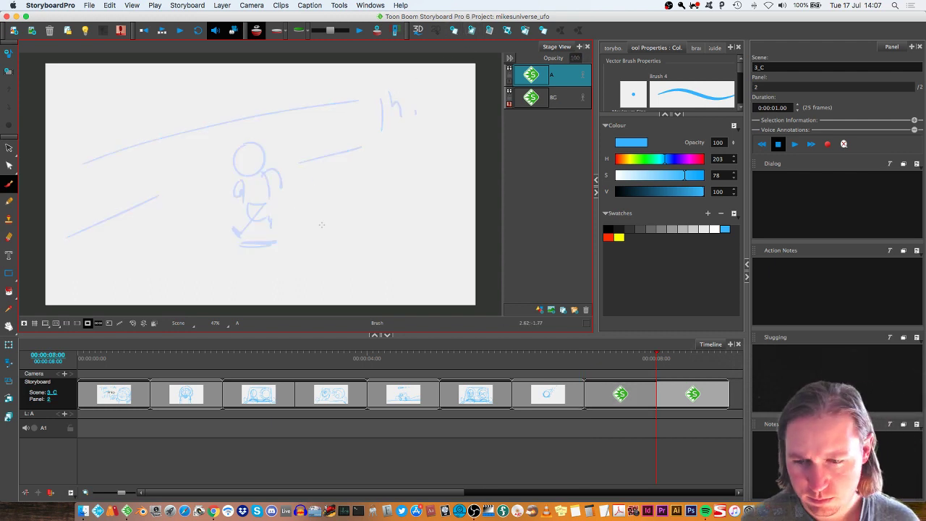
pyautogui.press('super+z')
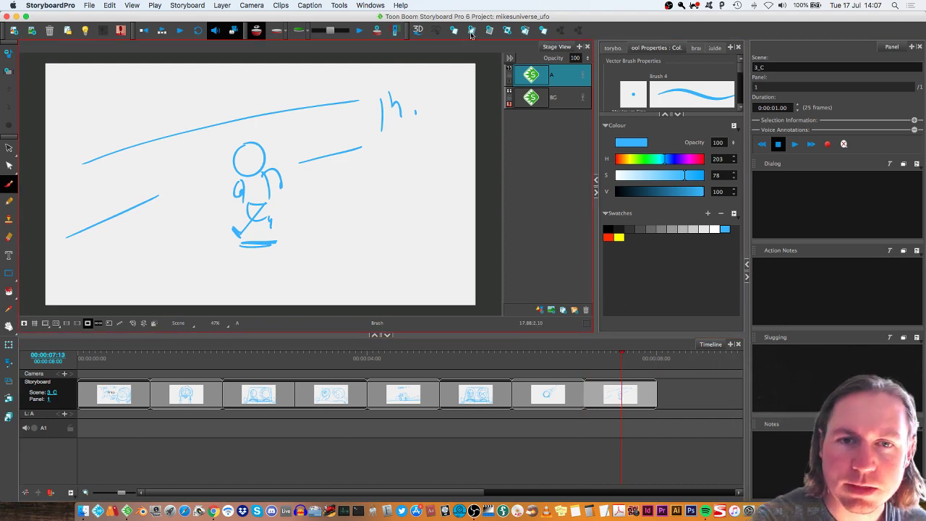
# Add a second panel to scene 3_C and sketch the figure standing with arms spread, feet apart and short accent marks around it.
pyautogui.press('p')
pyautogui.moveTo(255, 134)
pyautogui.mouseDown()
pyautogui.moveTo(275, 160)
pyautogui.moveTo(279, 139)
pyautogui.mouseUp()
pyautogui.moveTo(221, 161)
pyautogui.mouseDown()
pyautogui.moveTo(303, 155)
pyautogui.moveTo(254, 197)
pyautogui.mouseUp()
pyautogui.moveTo(279, 166)
pyautogui.mouseDown()
pyautogui.moveTo(278, 193)
pyautogui.moveTo(256, 195)
pyautogui.mouseUp()
pyautogui.moveTo(255, 203); pyautogui.dragTo(253, 230)
pyautogui.moveTo(281, 194)
pyautogui.mouseDown()
pyautogui.moveTo(290, 236)
pyautogui.moveTo(299, 231)
pyautogui.mouseUp()
pyautogui.moveTo(257, 200)
pyautogui.mouseDown()
pyautogui.moveTo(252, 242)
pyautogui.moveTo(307, 225)
pyautogui.mouseUp()
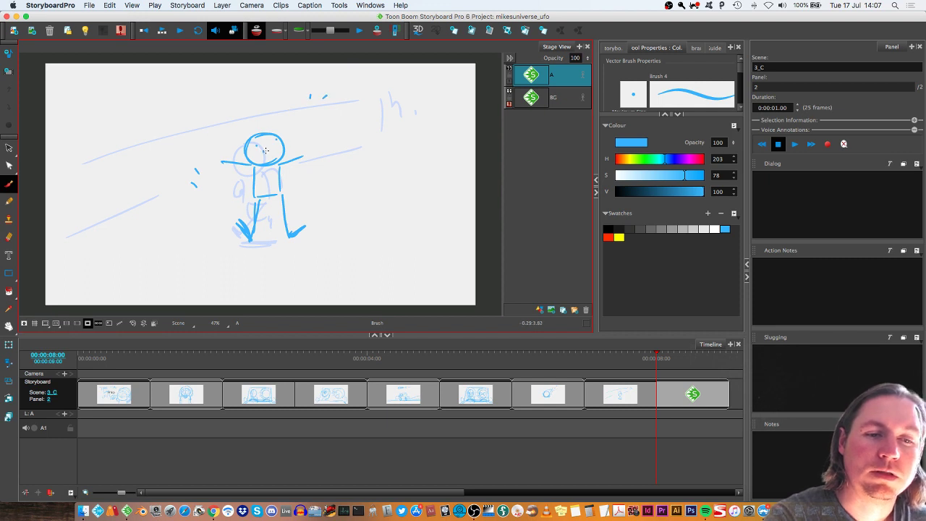
# Add a new scene and sketch a large close-up face with round eyes, small pupils, eyebrows, a nose and a crooked open mouth.
pyautogui.click(470, 31)
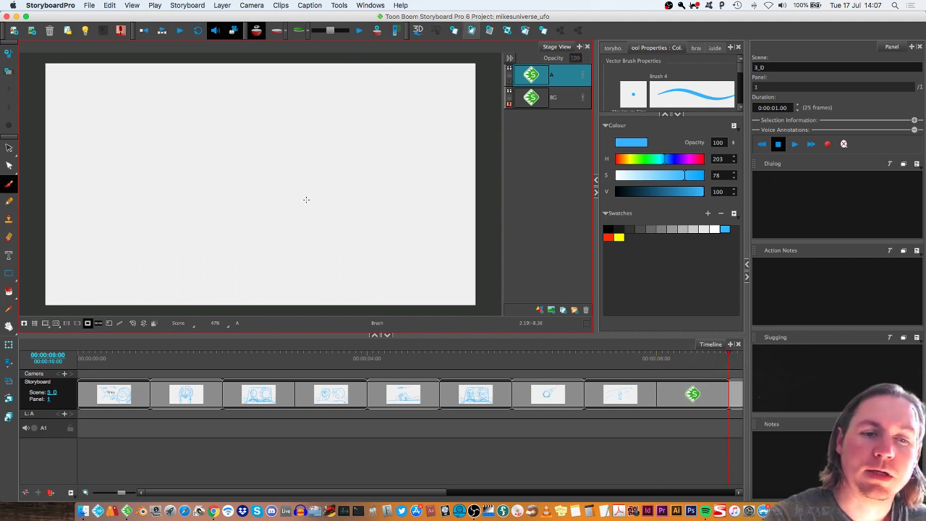
pyautogui.moveTo(239, 103)
pyautogui.mouseDown()
pyautogui.moveTo(355, 150)
pyautogui.moveTo(254, 100)
pyautogui.mouseUp()
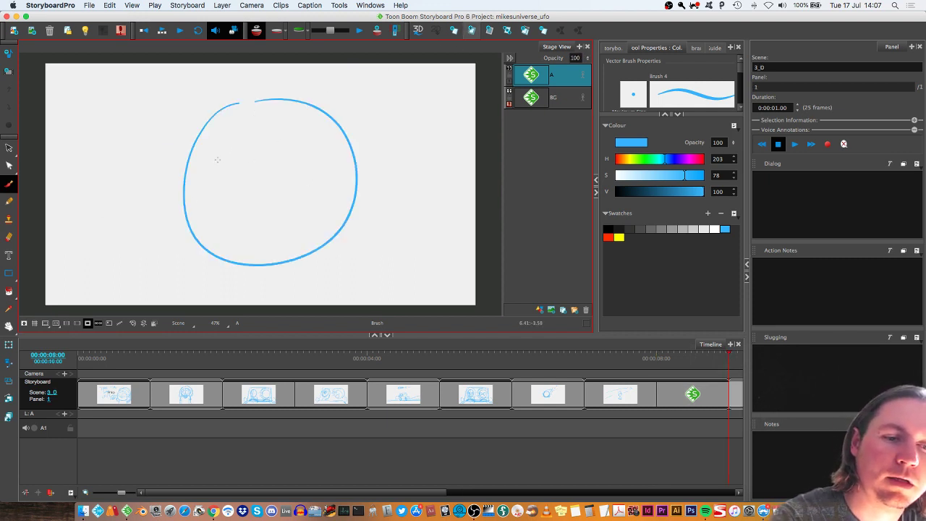
pyautogui.moveTo(211, 142); pyautogui.dragTo(253, 142)
pyautogui.moveTo(290, 127)
pyautogui.mouseDown()
pyautogui.moveTo(269, 174)
pyautogui.moveTo(297, 128)
pyautogui.mouseUp()
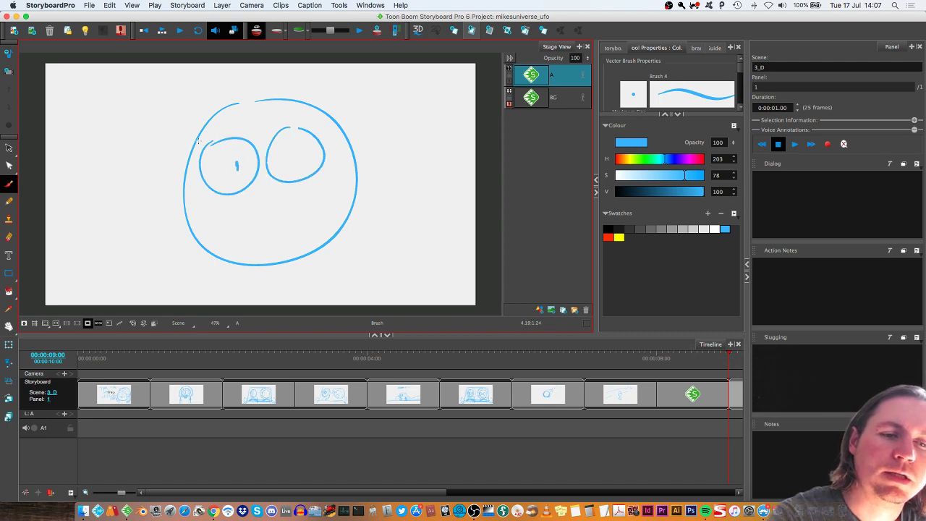
pyautogui.moveTo(197, 142)
pyautogui.mouseDown()
pyautogui.moveTo(243, 126)
pyautogui.moveTo(311, 130)
pyautogui.mouseUp()
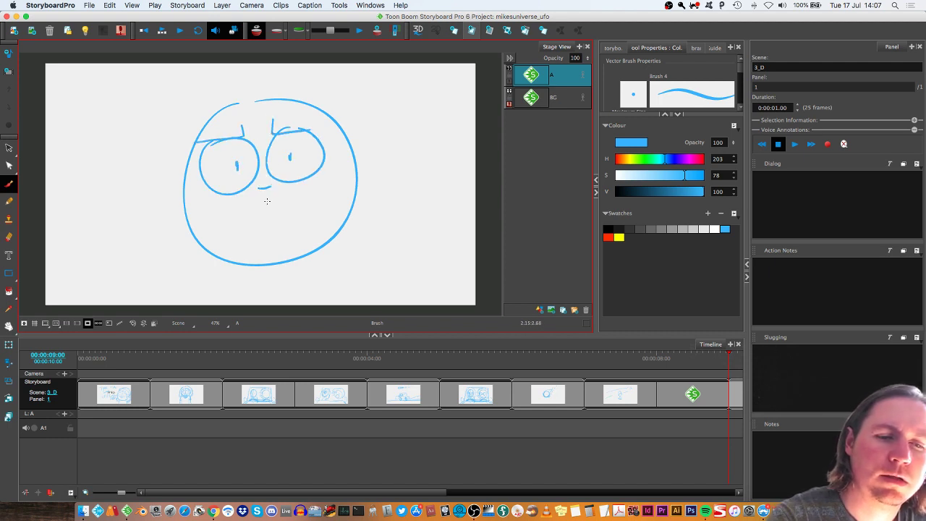
pyautogui.moveTo(262, 203)
pyautogui.mouseDown()
pyautogui.moveTo(282, 226)
pyautogui.moveTo(255, 224)
pyautogui.mouseUp()
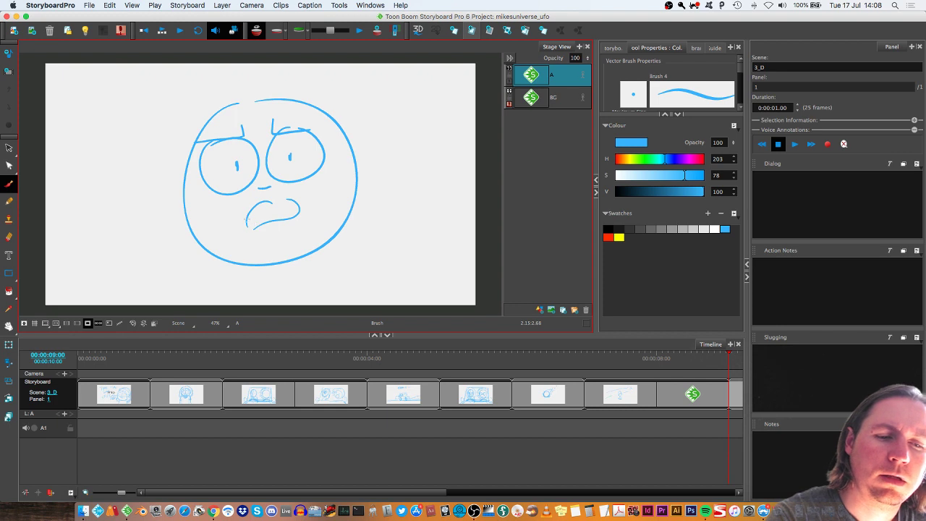
# Draw shoulder lines beneath the close-up face and long hair outlines down both sides of the head.
pyautogui.moveTo(193, 259); pyautogui.dragTo(182, 287)
pyautogui.moveTo(325, 262); pyautogui.dragTo(334, 286)
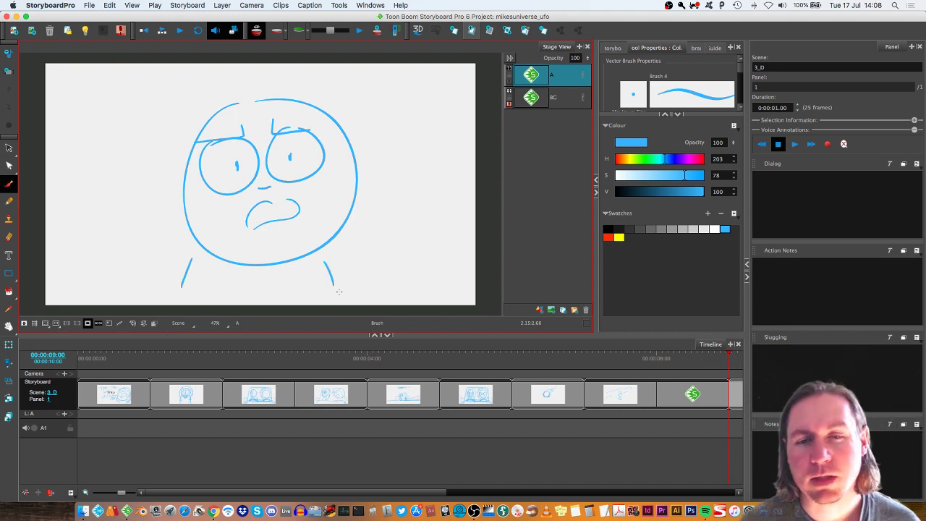
pyautogui.moveTo(327, 254); pyautogui.dragTo(344, 293)
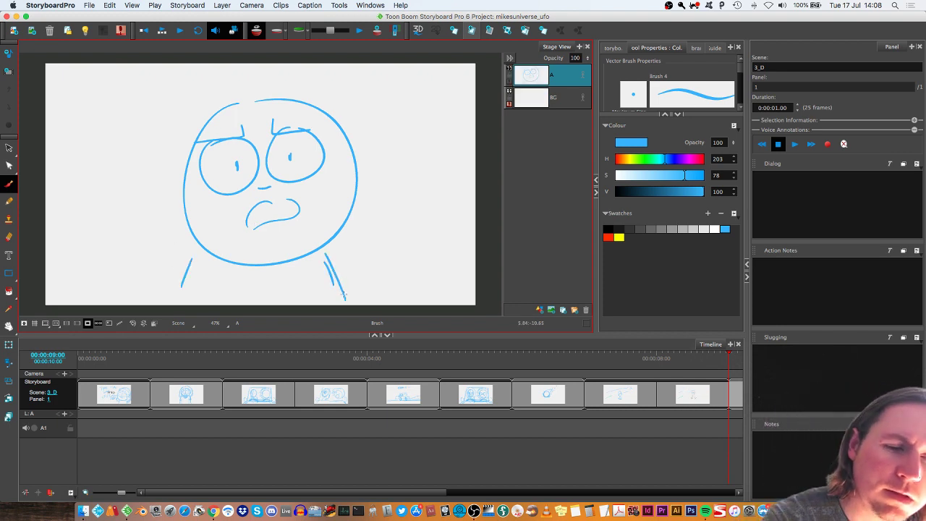
pyautogui.moveTo(214, 89); pyautogui.dragTo(158, 251)
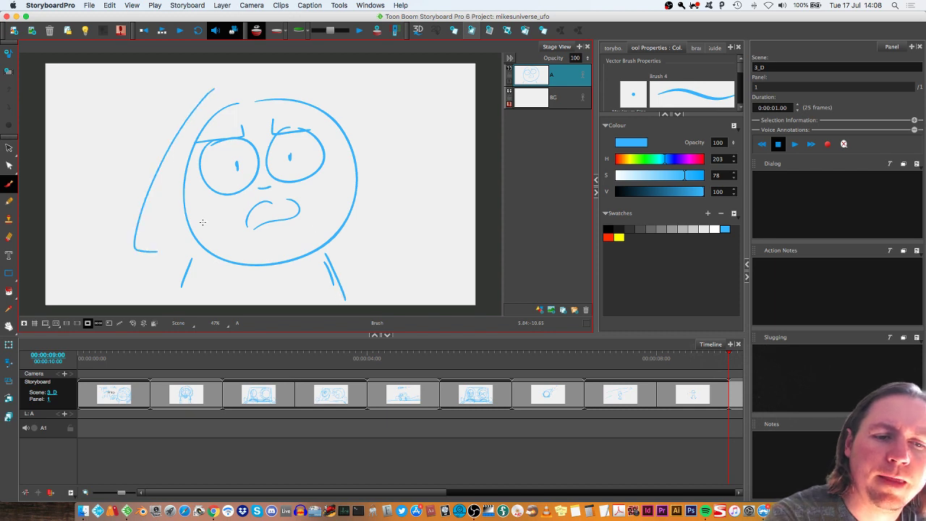
pyautogui.moveTo(365, 95); pyautogui.dragTo(392, 200)
# Add a new scene and sketch a small solid spiky blob with curly squiggles and a zigzag stroke above it.
pyautogui.press('super+shift+p')
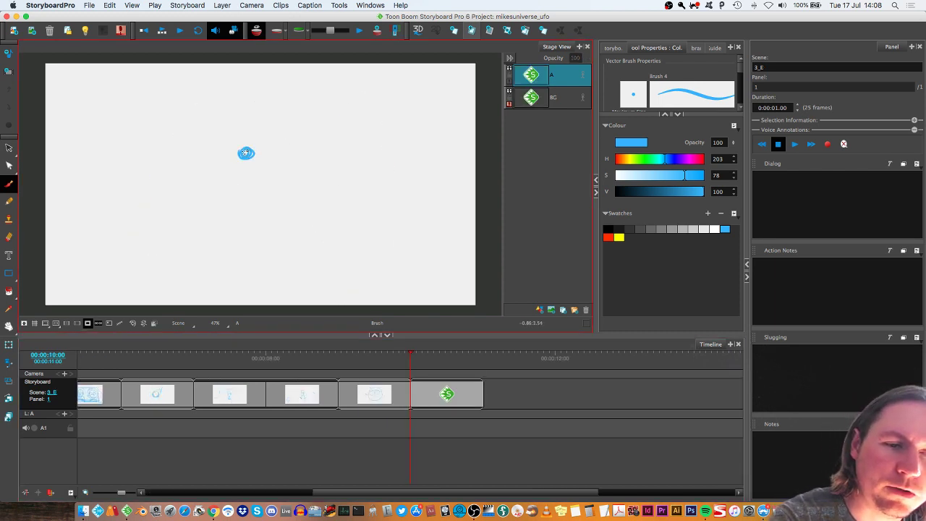
pyautogui.moveTo(246, 152); pyautogui.dragTo(243, 157)
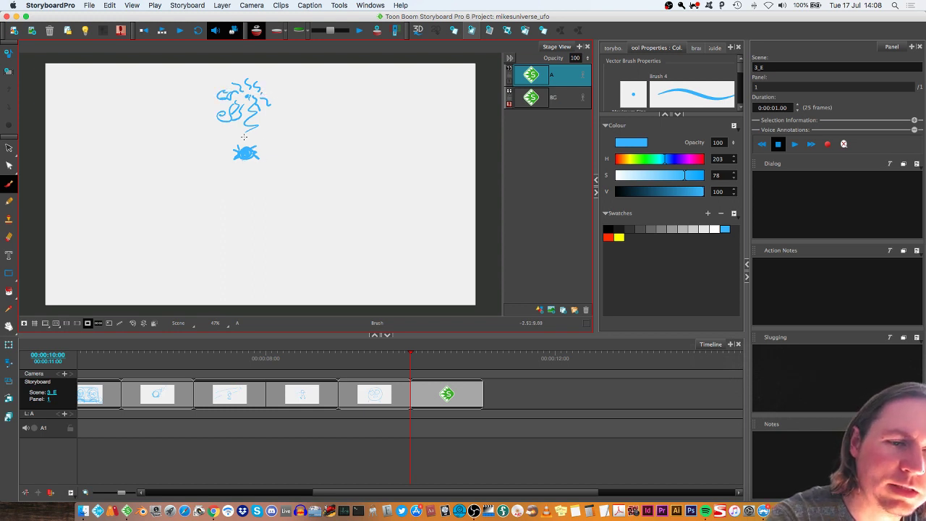
# Select the entire blob and squiggle drawing, move it toward the frame's centre and enlarge it.
pyautogui.hotkey('alt', 's')
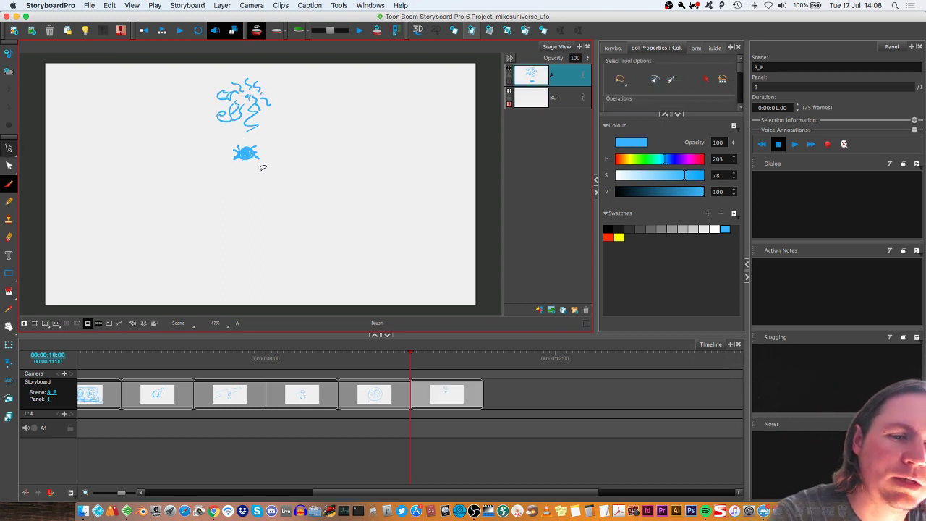
pyautogui.moveTo(257, 181)
pyautogui.mouseDown()
pyautogui.moveTo(258, 58)
pyautogui.moveTo(257, 181)
pyautogui.mouseUp()
pyautogui.moveTo(243, 119); pyautogui.dragTo(257, 174)
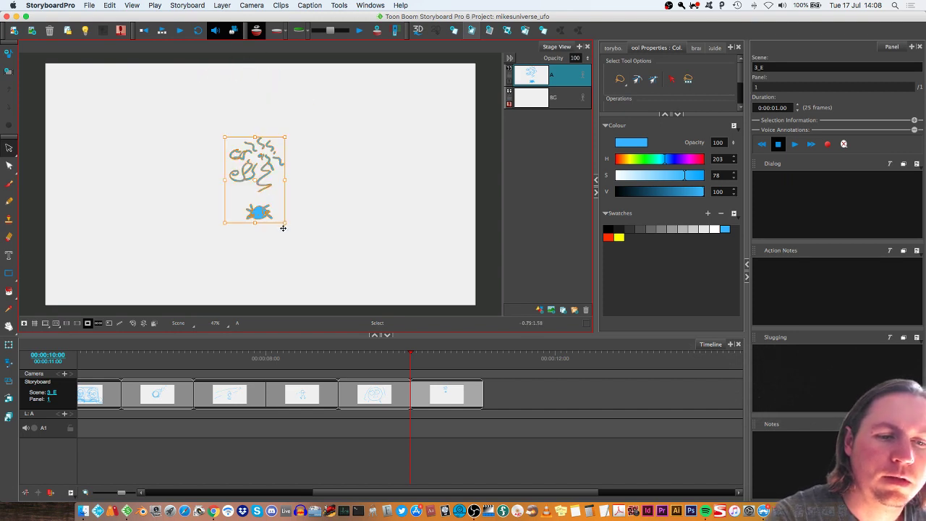
pyautogui.moveTo(283, 225)
pyautogui.mouseDown()
pyautogui.moveTo(311, 246)
pyautogui.moveTo(272, 225)
pyautogui.mouseUp()
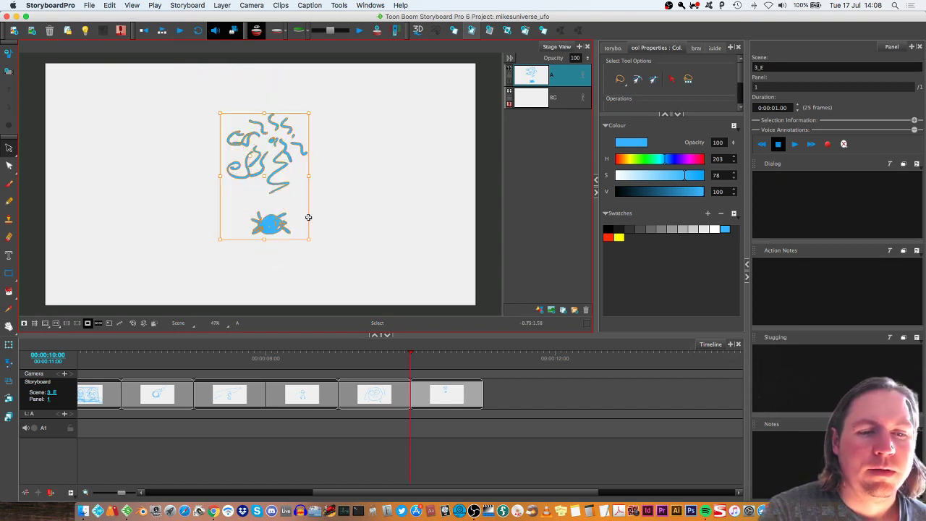
pyautogui.press('Escape')
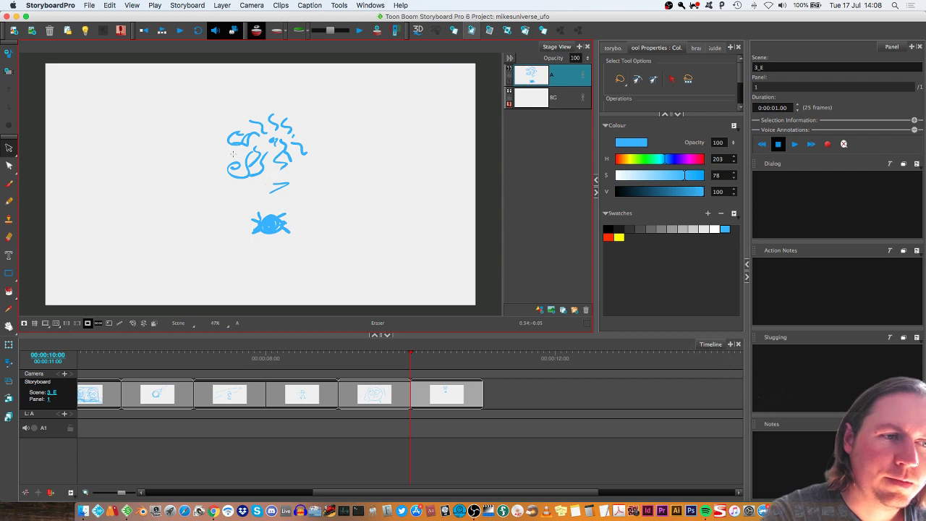
# Increase the eraser's maximum size, erase the zigzag between the squiggles and the blob, and redraw it as an angular bolt with the Brush.
pyautogui.click(9, 237)
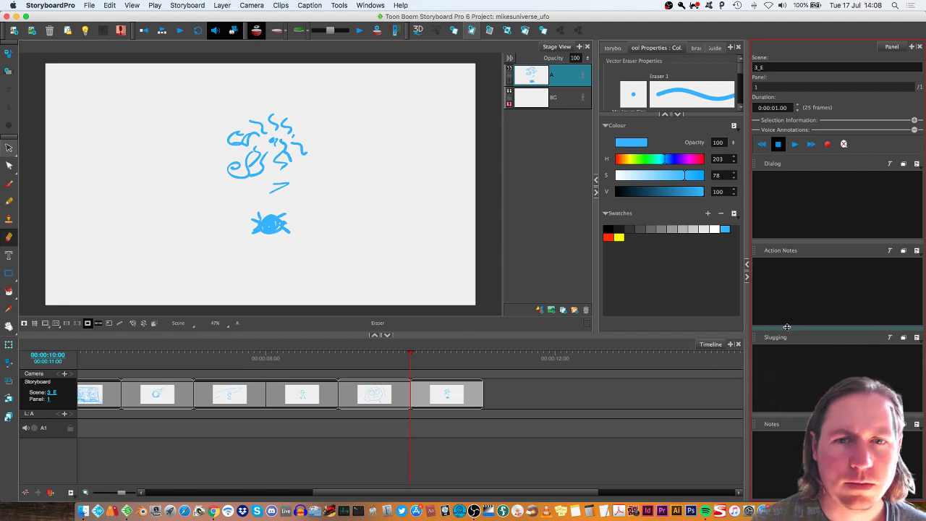
pyautogui.moveTo(699, 114); pyautogui.dragTo(692, 231)
pyautogui.moveTo(622, 123); pyautogui.dragTo(657, 122)
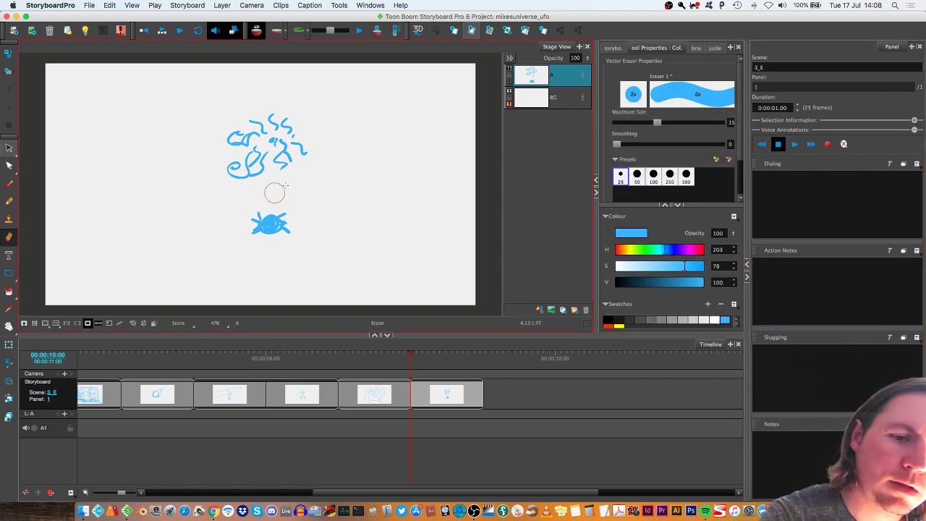
pyautogui.moveTo(276, 164); pyautogui.dragTo(284, 142)
pyautogui.click(9, 182)
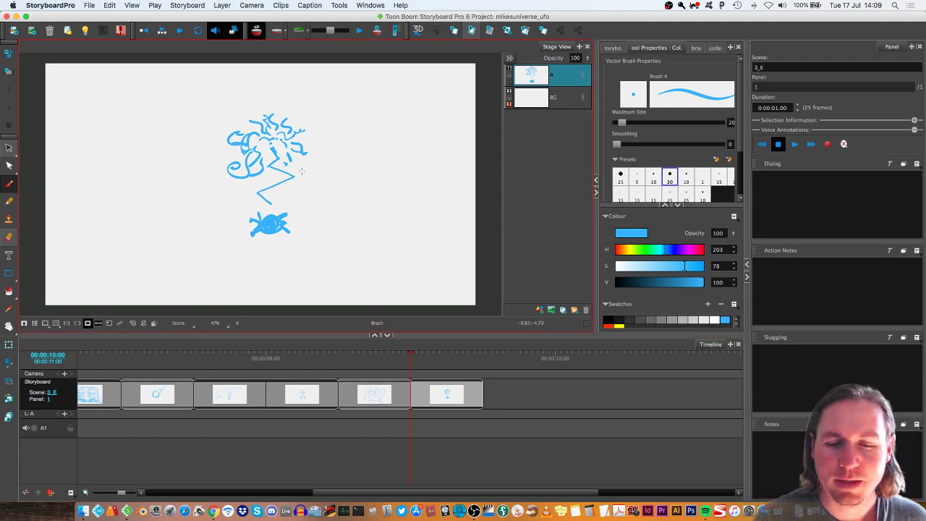
# Add a second panel to the blob scene and draw a large round face with half-lidded eyes, nose and flat mouth.
pyautogui.moveTo(422, 355)
pyautogui.mouseDown()
pyautogui.moveTo(399, 367)
pyautogui.moveTo(462, 396)
pyautogui.mouseUp()
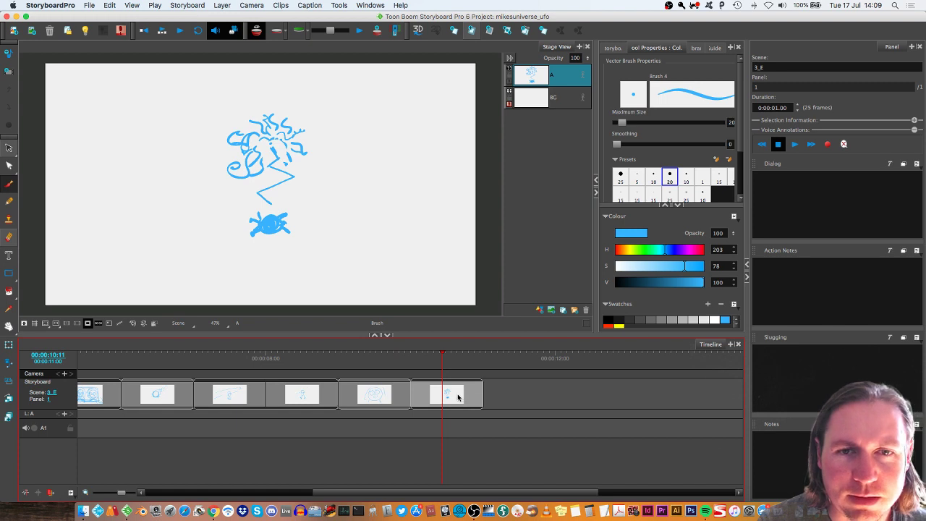
pyautogui.click(454, 34)
pyautogui.moveTo(246, 99)
pyautogui.mouseDown()
pyautogui.moveTo(336, 239)
pyautogui.moveTo(243, 99)
pyautogui.mouseUp()
pyautogui.moveTo(197, 163)
pyautogui.mouseDown()
pyautogui.moveTo(314, 142)
pyautogui.moveTo(259, 165)
pyautogui.moveTo(327, 146)
pyautogui.mouseUp()
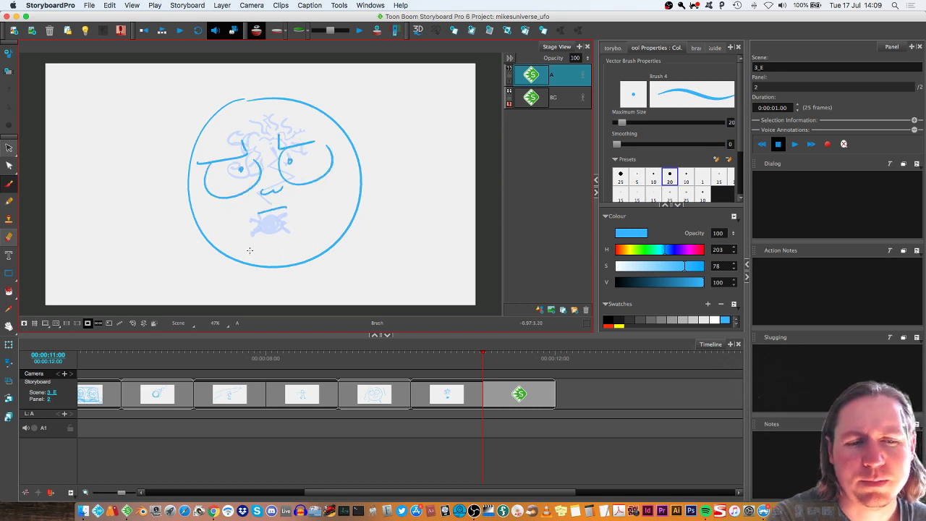
# Draw the ears, jagged long hair on both sides, and neck and shoulder lines around the round face.
pyautogui.moveTo(185, 200); pyautogui.dragTo(193, 218)
pyautogui.moveTo(180, 100)
pyautogui.mouseDown()
pyautogui.moveTo(146, 189)
pyautogui.moveTo(171, 274)
pyautogui.mouseUp()
pyautogui.moveTo(275, 70)
pyautogui.mouseDown()
pyautogui.moveTo(372, 105)
pyautogui.moveTo(378, 232)
pyautogui.mouseUp()
pyautogui.moveTo(370, 168); pyautogui.dragTo(363, 211)
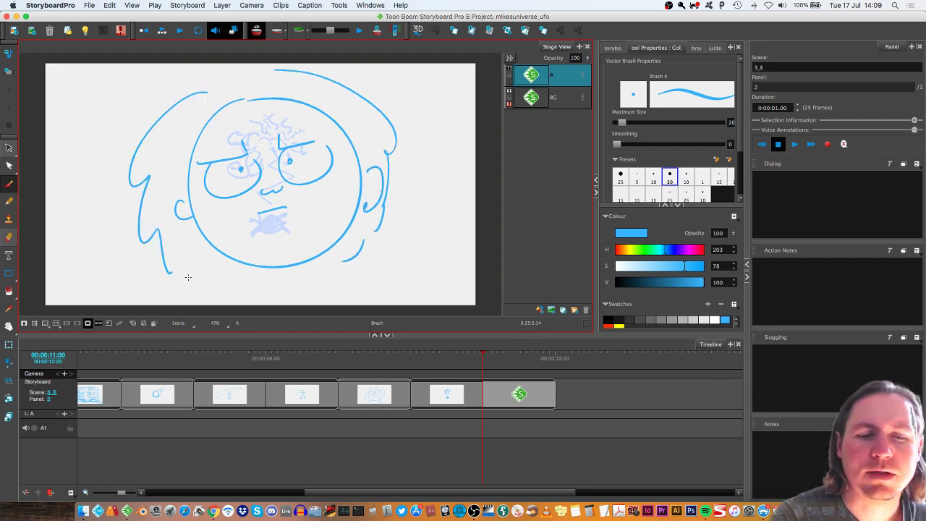
pyautogui.moveTo(187, 277); pyautogui.dragTo(203, 285)
pyautogui.moveTo(217, 269); pyautogui.dragTo(205, 304)
pyautogui.moveTo(350, 265); pyautogui.dragTo(385, 294)
pyautogui.click(400, 342)
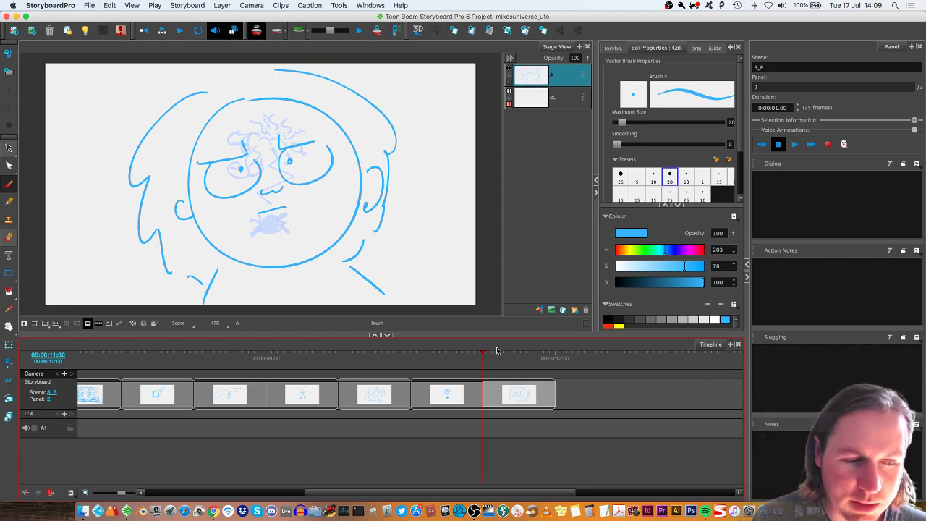
# Paste a copy of the talking-character scene 2 at the end of the storyboard, accepting the name 2_A.
pyautogui.hscroll(-5, 342, 464)
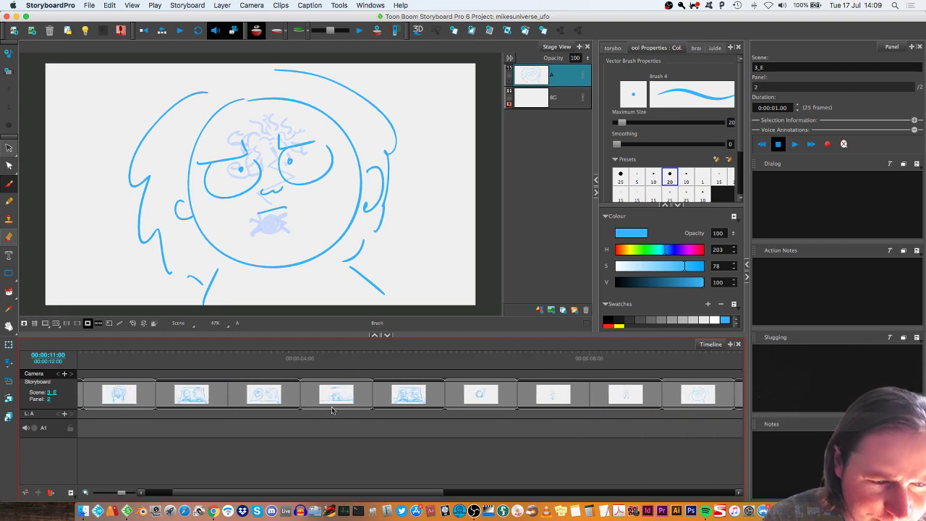
pyautogui.click(138, 398)
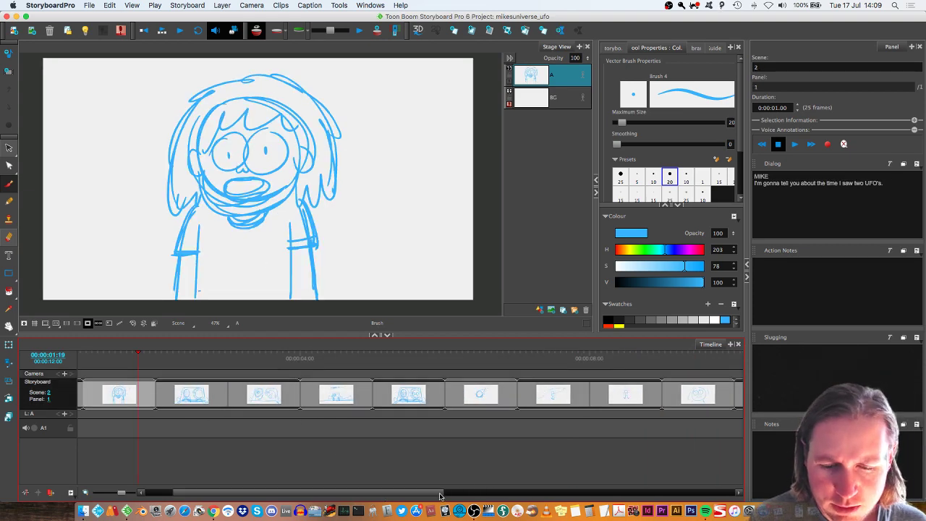
pyautogui.hscroll(6, 525, 470)
pyautogui.click(612, 392)
pyautogui.press('super+n')
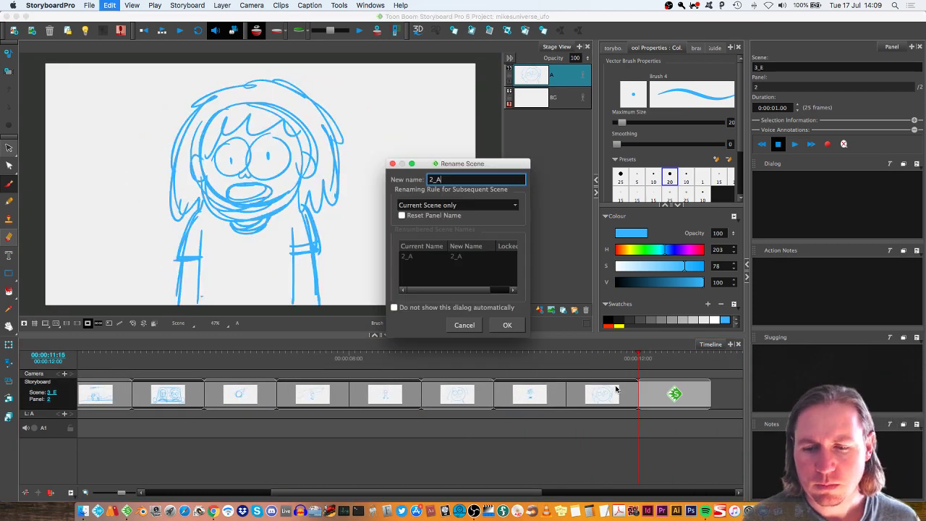
pyautogui.click(507, 325)
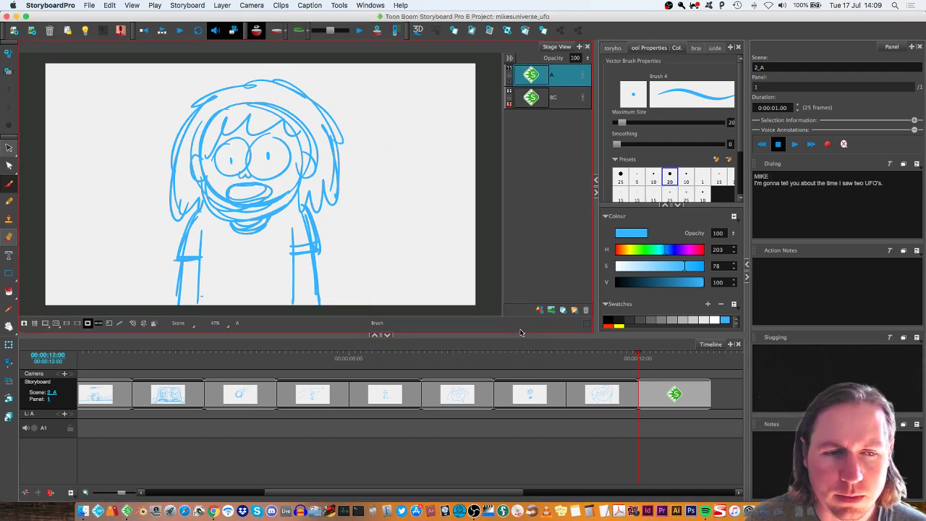
# Add a new scene after 2_A and handwrite "MSA" in large letters with a straight underline.
pyautogui.moveTo(513, 496); pyautogui.dragTo(550, 495)
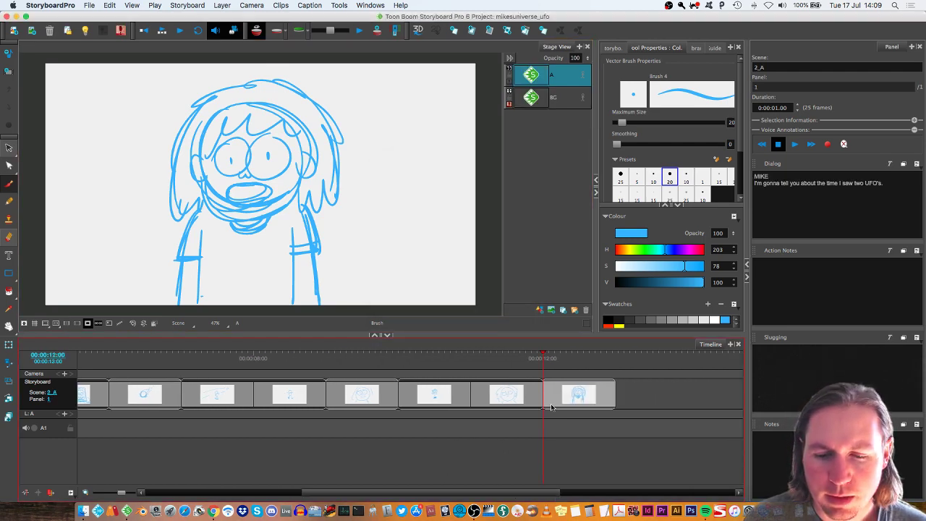
pyautogui.click(471, 31)
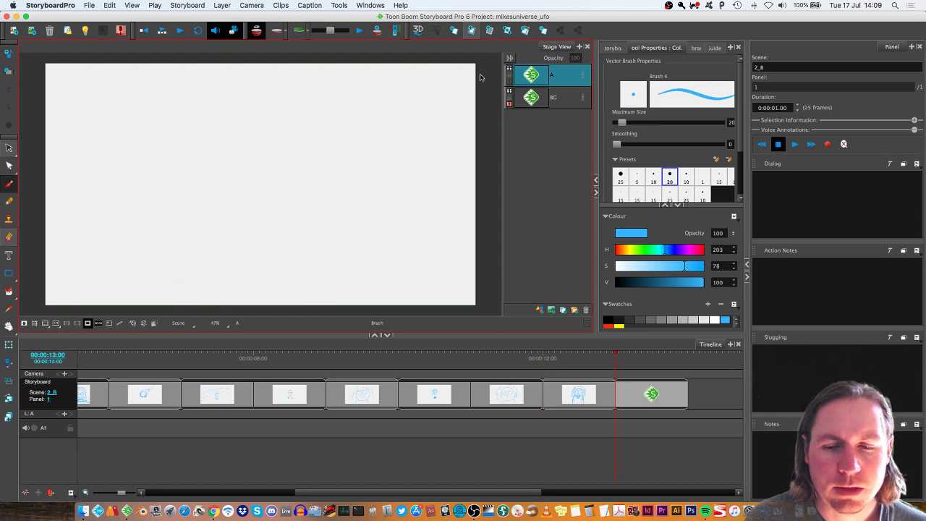
pyautogui.moveTo(157, 193); pyautogui.dragTo(223, 191)
pyautogui.moveTo(267, 124); pyautogui.dragTo(244, 193)
pyautogui.moveTo(304, 191); pyautogui.dragTo(336, 187)
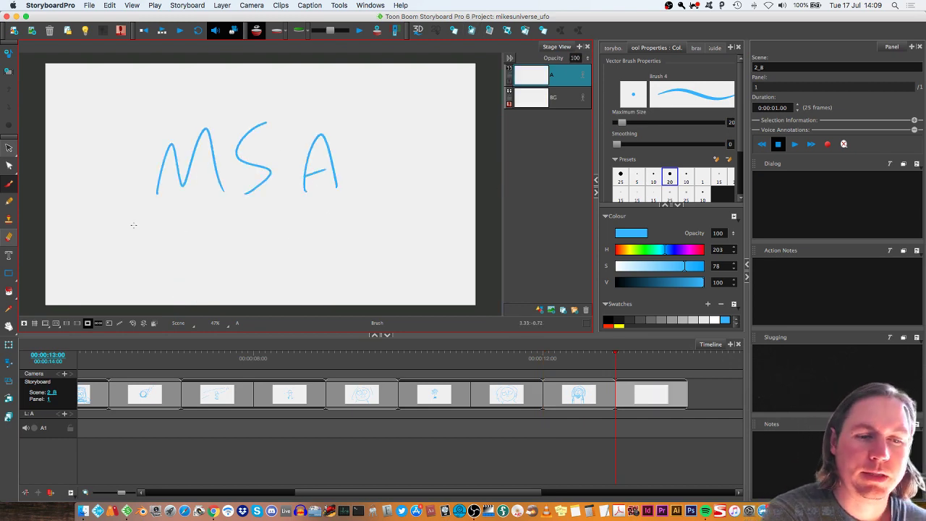
pyautogui.moveTo(133, 225); pyautogui.dragTo(330, 224)
# Play the storyboard from its first frame and save the project.
pyautogui.moveTo(445, 496); pyautogui.dragTo(153, 483)
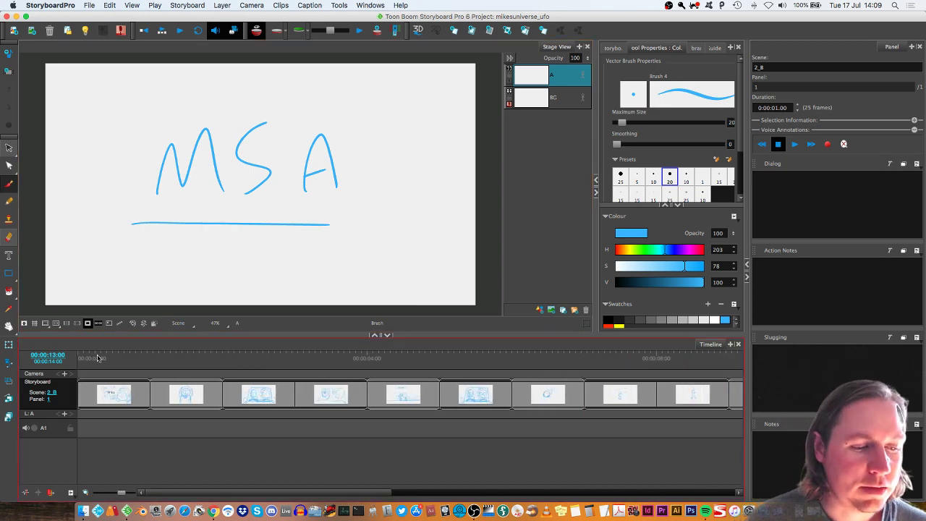
pyautogui.click(65, 357)
pyautogui.hotkey('shift', 'Return')
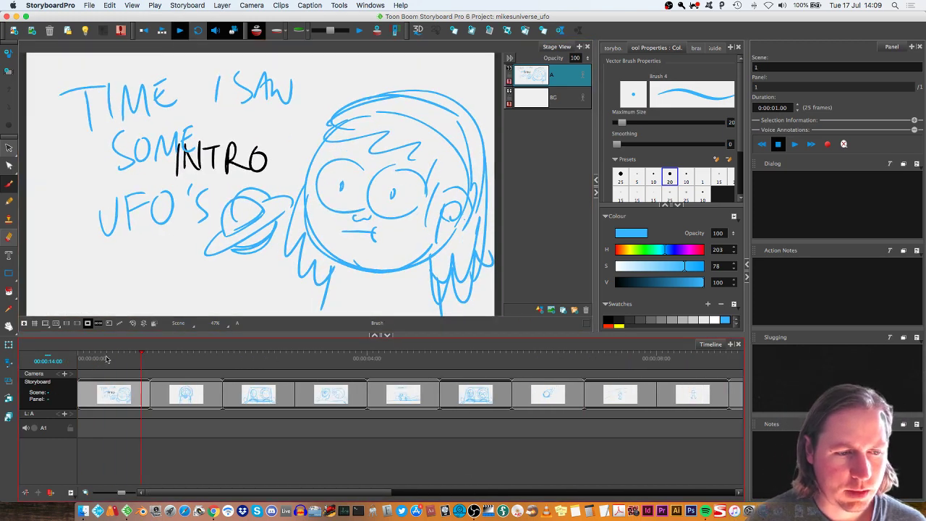
pyautogui.moveTo(108, 359); pyautogui.dragTo(62, 359)
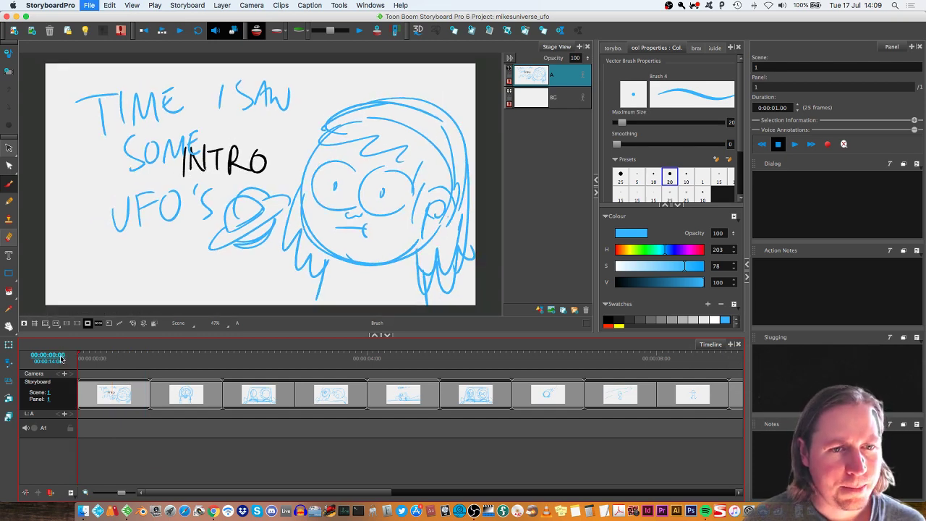
pyautogui.press('super+s')
pyautogui.hotkey('shift', 'Return')
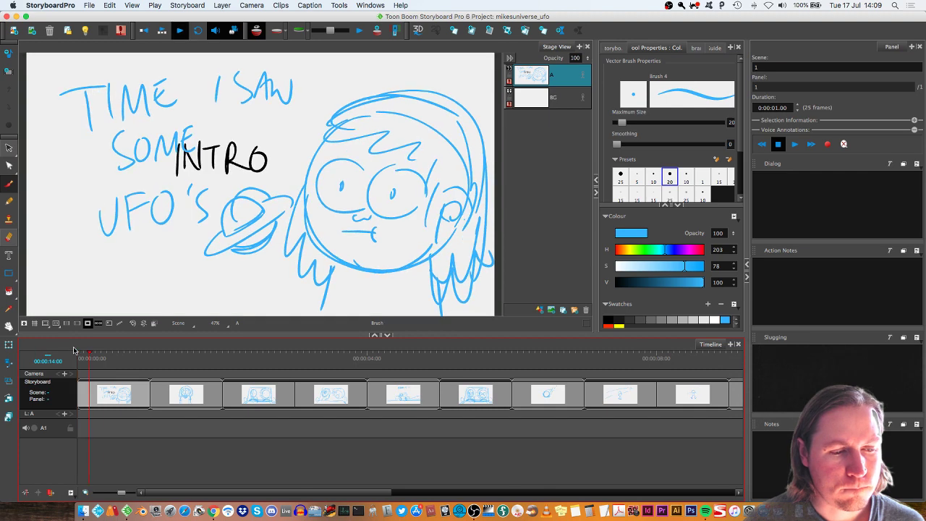
# Lengthen the intro scene to 3:09 (84 frames), checking its timing with repeated playback from the start.
pyautogui.click(149, 393)
pyautogui.moveTo(148, 393); pyautogui.dragTo(239, 393)
pyautogui.moveTo(148, 358); pyautogui.dragTo(62, 359)
pyautogui.hotkey('shift', 'Return')
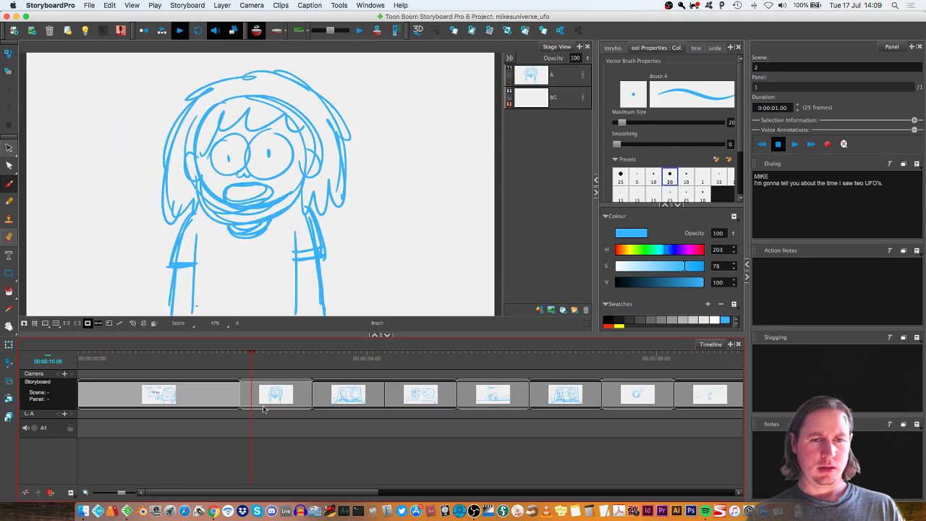
pyautogui.moveTo(239, 393); pyautogui.dragTo(356, 403)
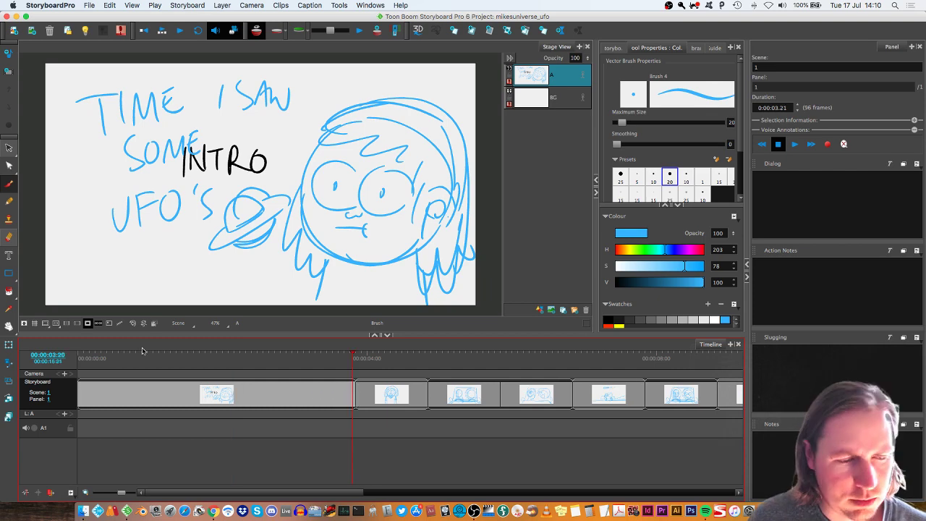
pyautogui.press('Return')
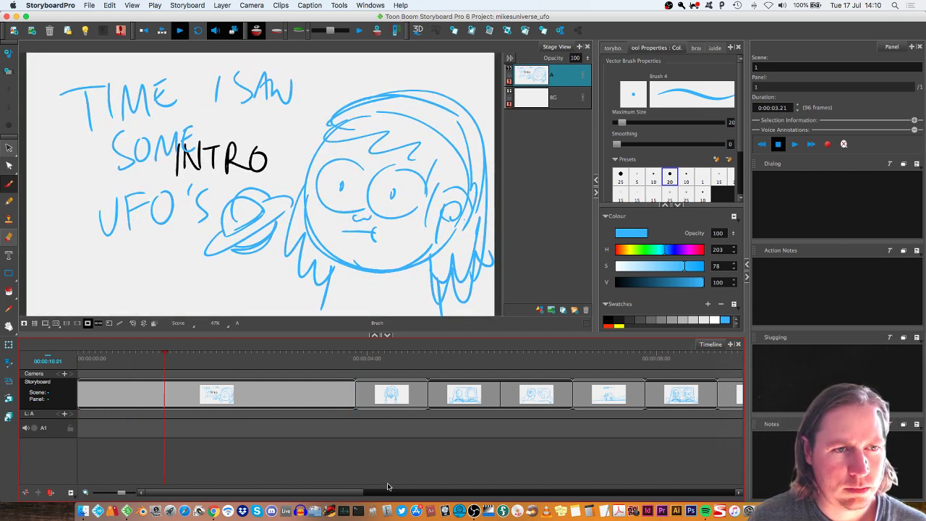
pyautogui.press('Return')
pyautogui.moveTo(354, 398); pyautogui.dragTo(310, 398)
pyautogui.press('Return')
pyautogui.press('Return')
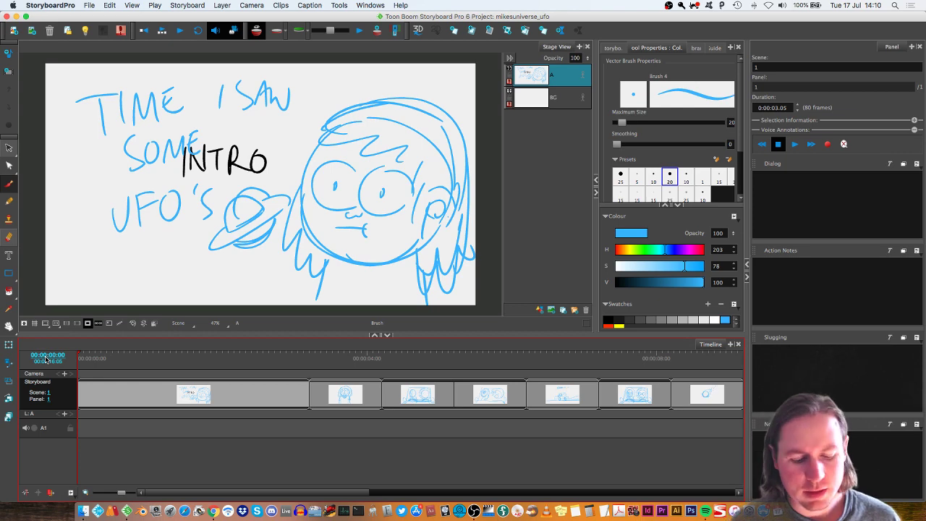
pyautogui.press('Return')
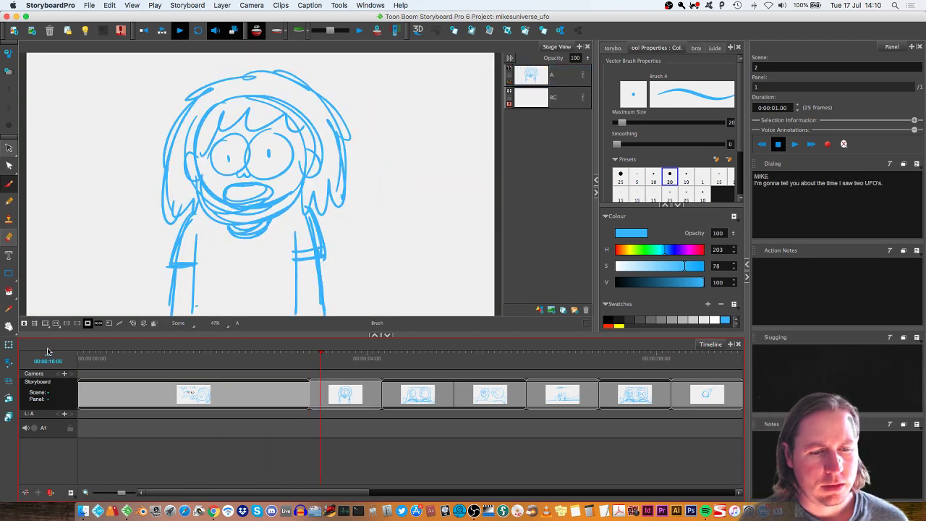
pyautogui.press('Return')
pyautogui.moveTo(309, 396); pyautogui.dragTo(318, 375)
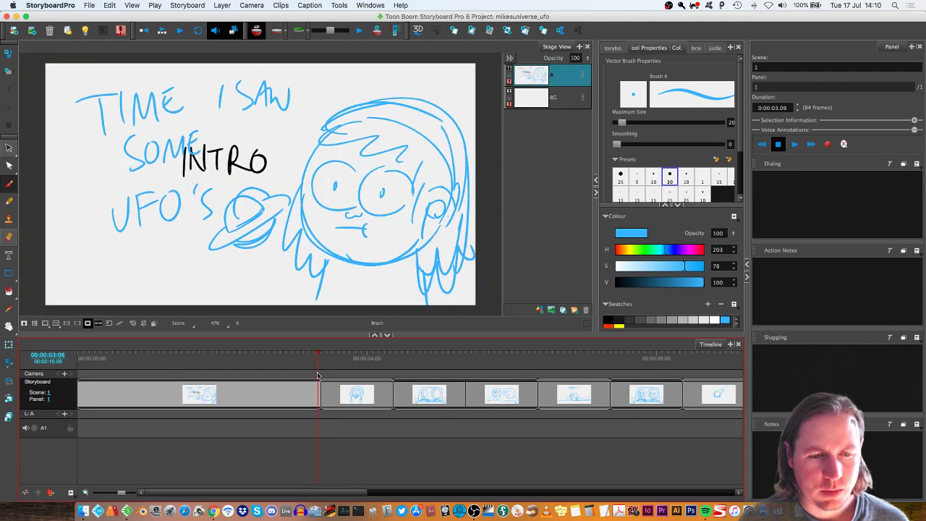
# Lengthen the talking-character scene 2 to 3:04 (79 frames) and play it back to check the timing.
pyautogui.press('Return')
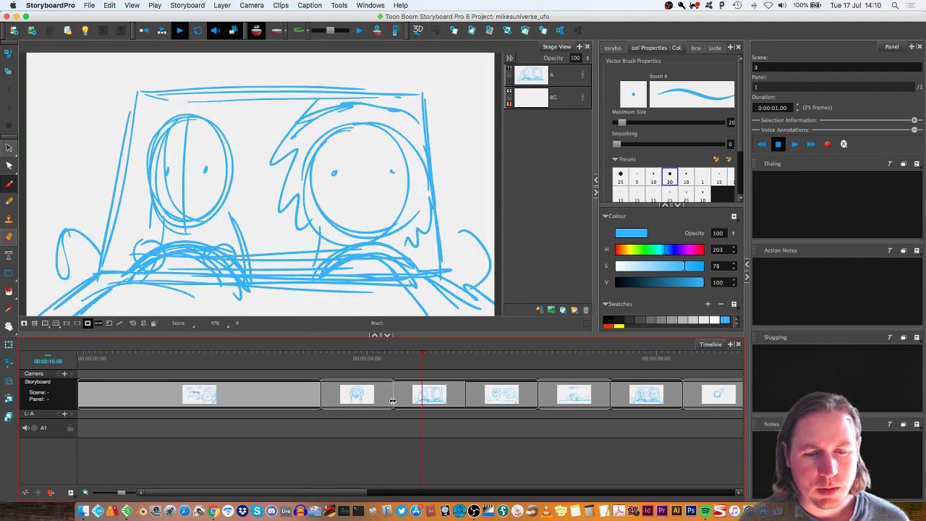
pyautogui.moveTo(392, 401); pyautogui.dragTo(548, 401)
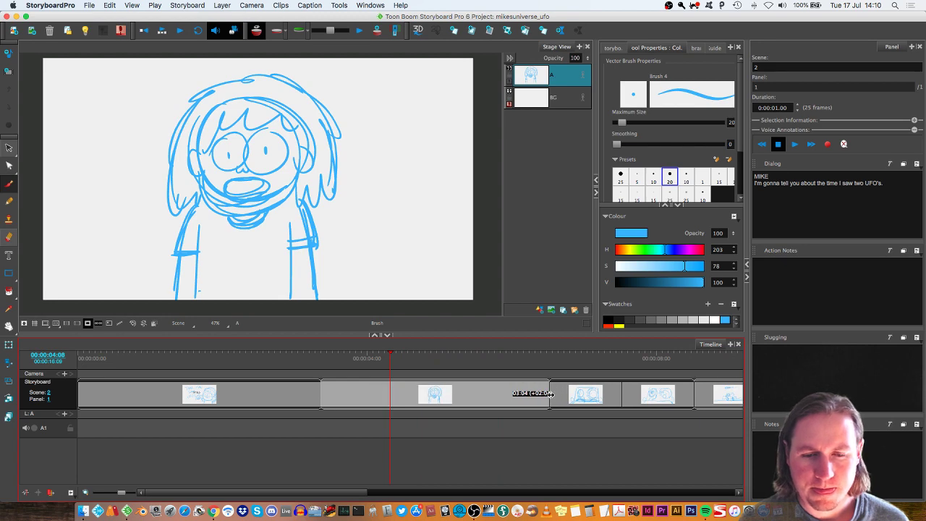
pyautogui.click(315, 355)
pyautogui.press('Return')
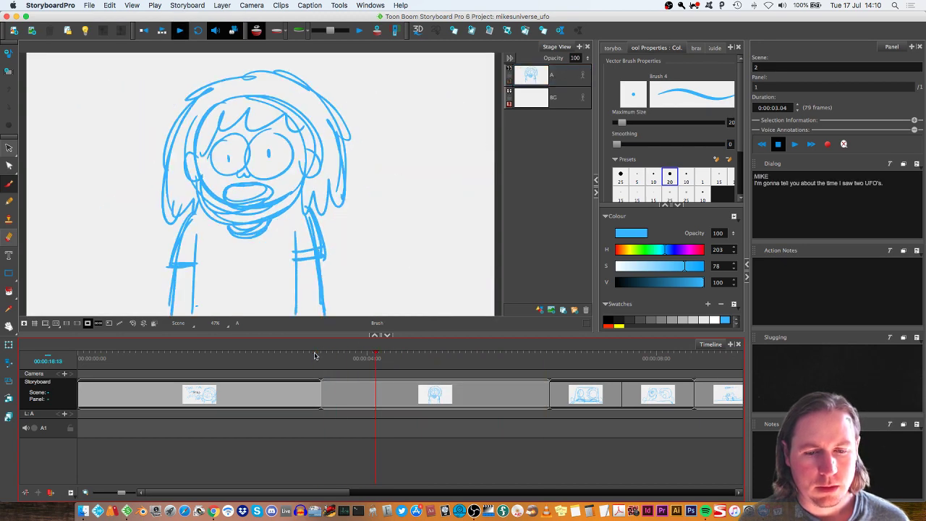
pyautogui.click(314, 354)
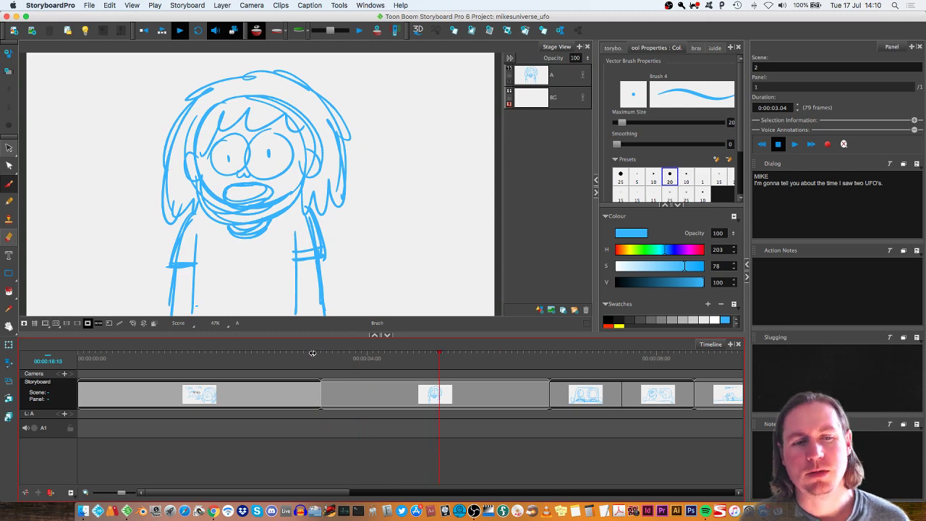
pyautogui.press('Return')
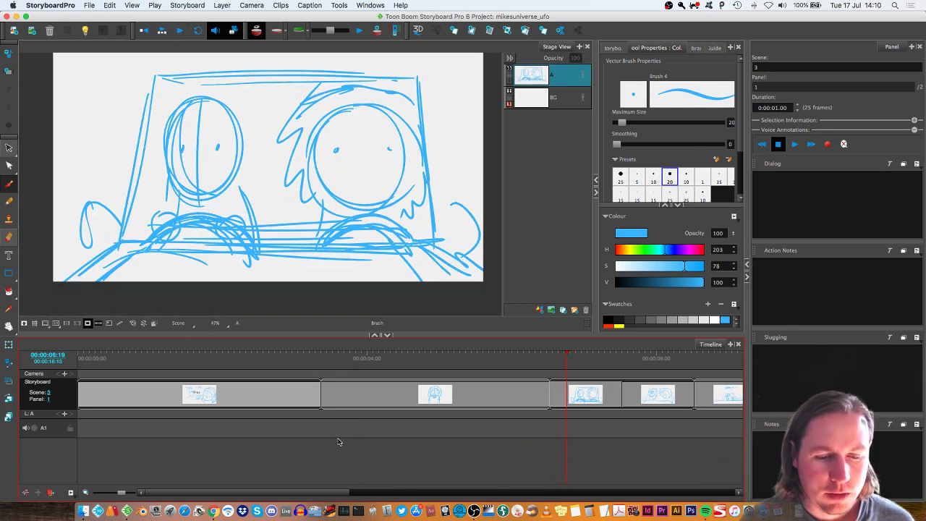
# Lengthen the first panel of scene 3, the two characters in the car, to about 2.9 seconds, checking it with playback.
pyautogui.moveTo(342, 492); pyautogui.dragTo(410, 492)
pyautogui.moveTo(383, 402); pyautogui.dragTo(468, 403)
pyautogui.press('Return')
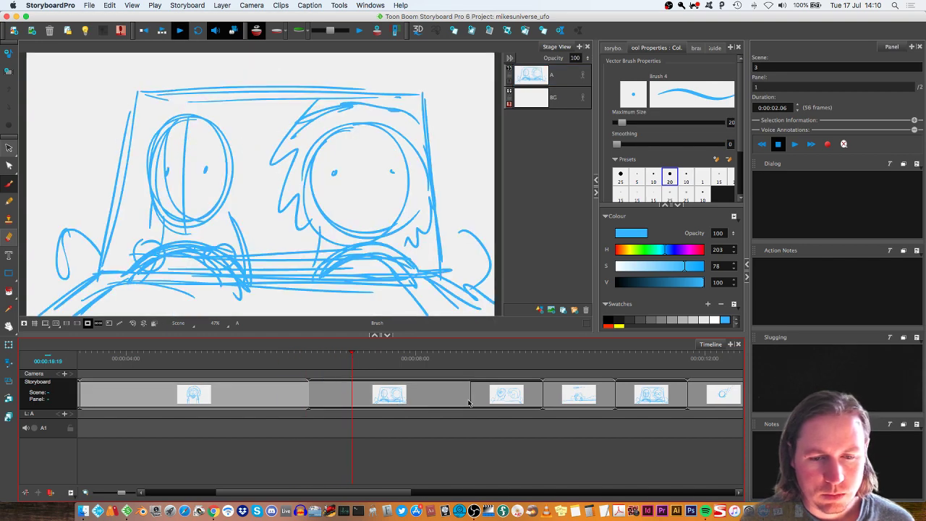
pyautogui.moveTo(470, 399); pyautogui.dragTo(517, 398)
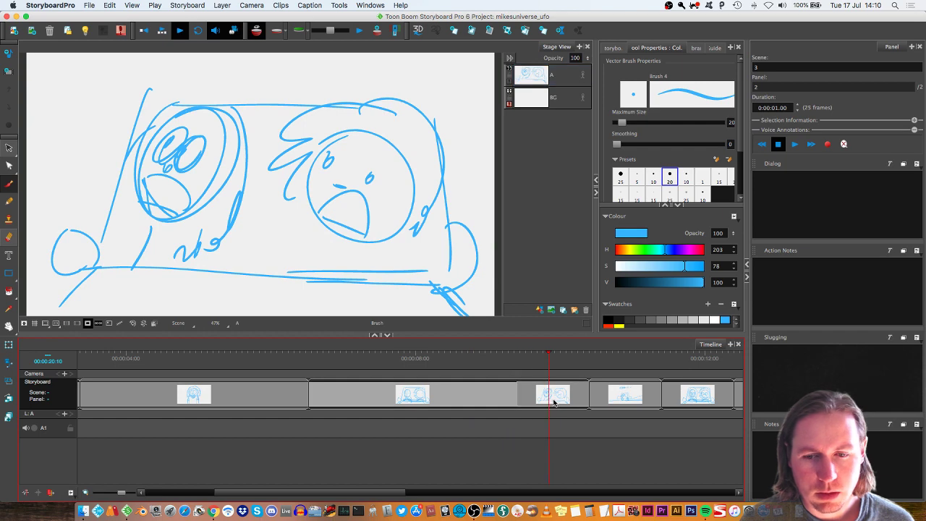
# Lengthen scene 4, the car beneath the UFO, to 2:18 (68 frames), checking the timing with playback.
pyautogui.hscroll(5, 507, 489)
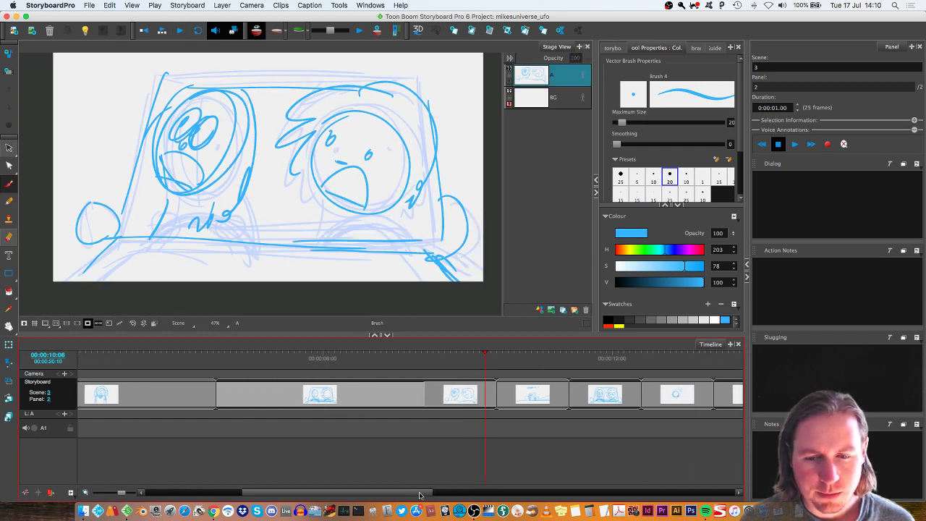
pyautogui.moveTo(488, 396); pyautogui.dragTo(563, 396)
pyautogui.click(387, 361)
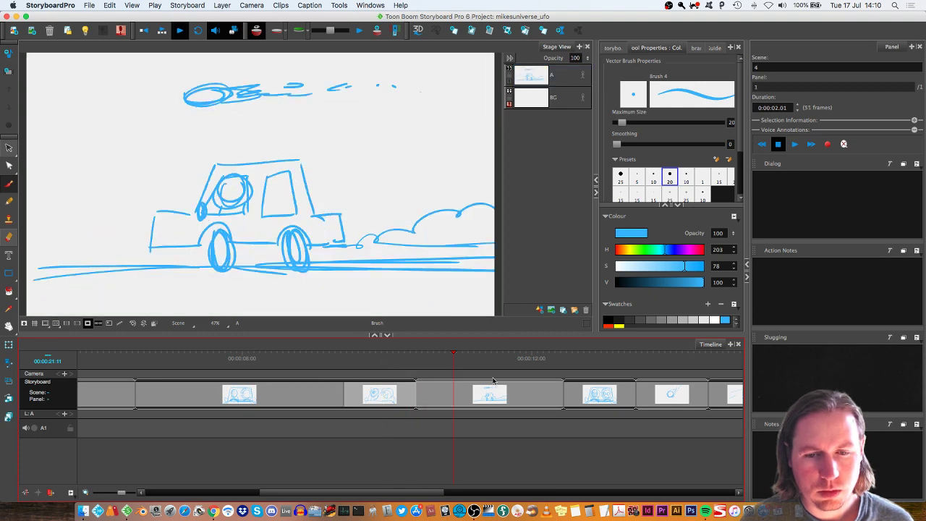
pyautogui.moveTo(543, 403); pyautogui.dragTo(584, 410)
# Lengthen scene 3_A, the shocked characters in the car, to 2:13 (63 frames), checking the timing with playback.
pyautogui.moveTo(429, 491); pyautogui.dragTo(495, 491)
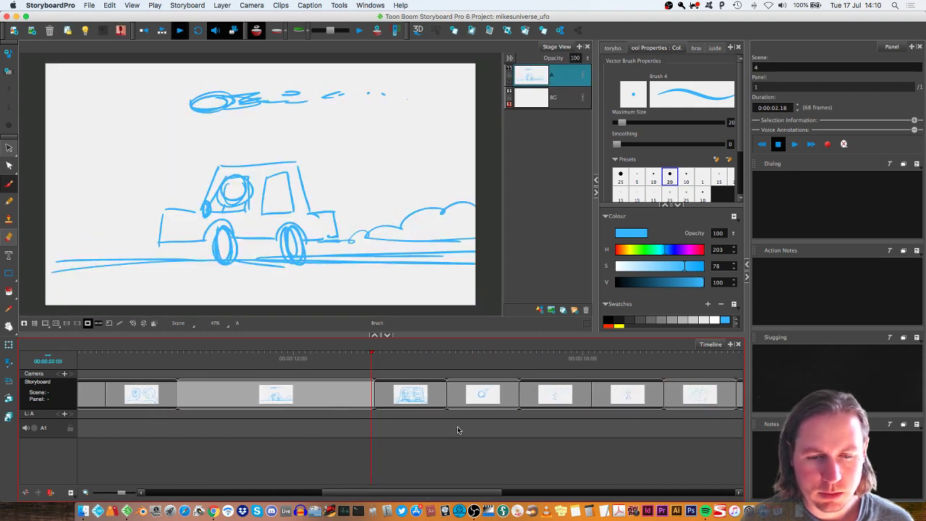
pyautogui.press('Return')
pyautogui.moveTo(446, 397); pyautogui.dragTo(533, 398)
pyautogui.click(346, 367)
pyautogui.press('Return')
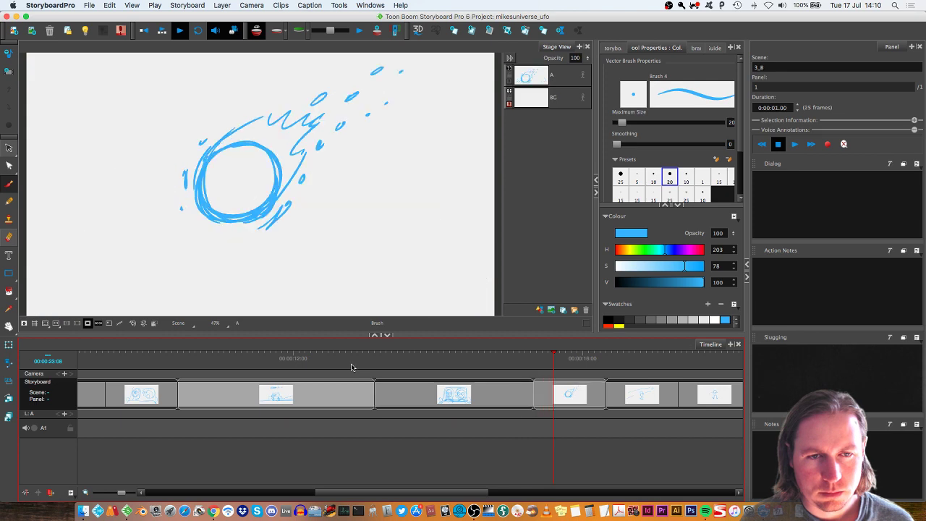
pyautogui.press('Return')
pyautogui.moveTo(532, 394); pyautogui.dragTo(555, 394)
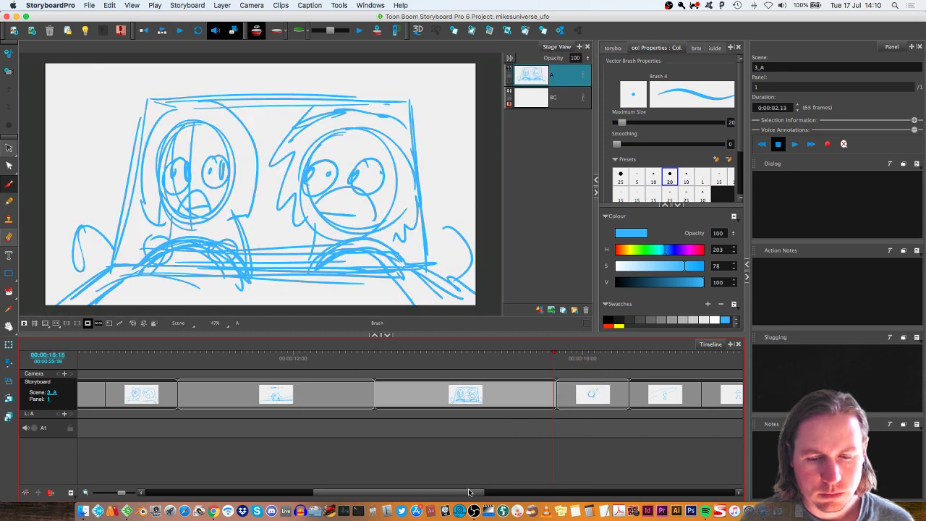
# Lengthen the fireball scene 3_B to 2:16 (66 frames), checking the timing with playback.
pyautogui.moveTo(469, 493); pyautogui.dragTo(519, 493)
pyautogui.press('Return')
pyautogui.moveTo(430, 395); pyautogui.dragTo(499, 395)
pyautogui.click(335, 362)
pyautogui.press('Return')
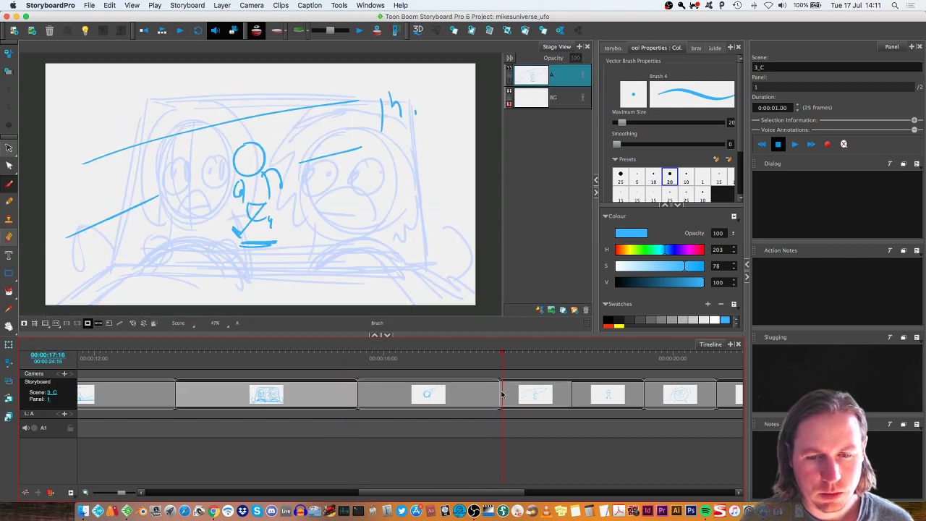
pyautogui.moveTo(499, 395); pyautogui.dragTo(547, 395)
pyautogui.hscroll(6, 516, 484)
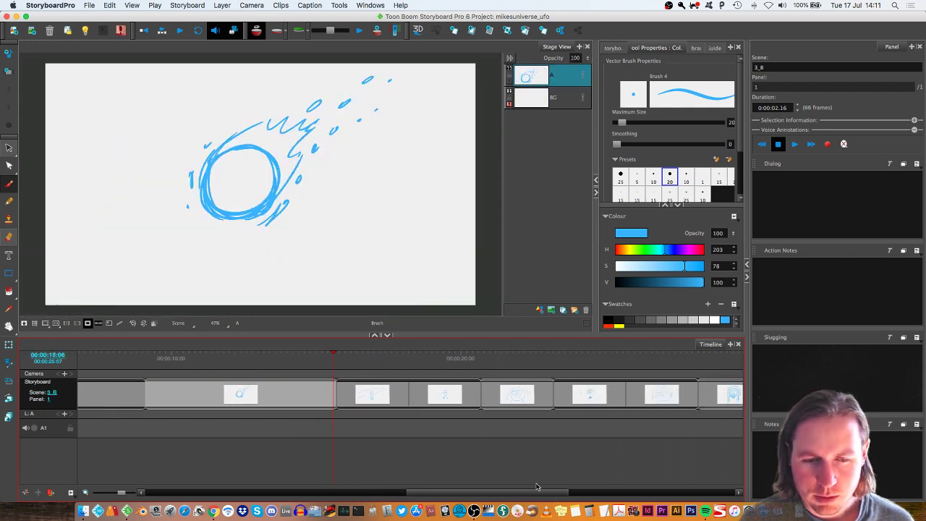
# Insert a copy of the long-haired character's talking scene after fireball scene 3_B as 2_A_0 and lengthen it to 2:14 (64 frames).
pyautogui.hotkey('ctrl', 'shift', 'p')
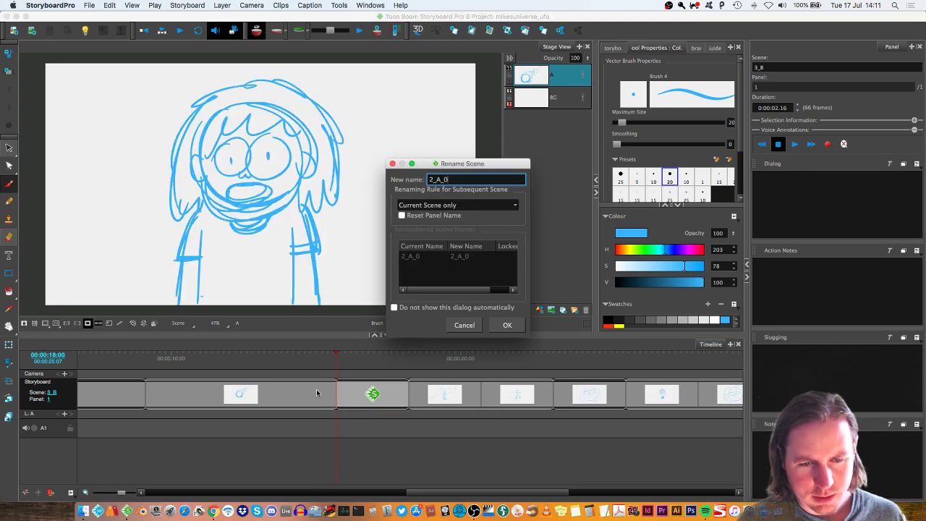
pyautogui.click(507, 325)
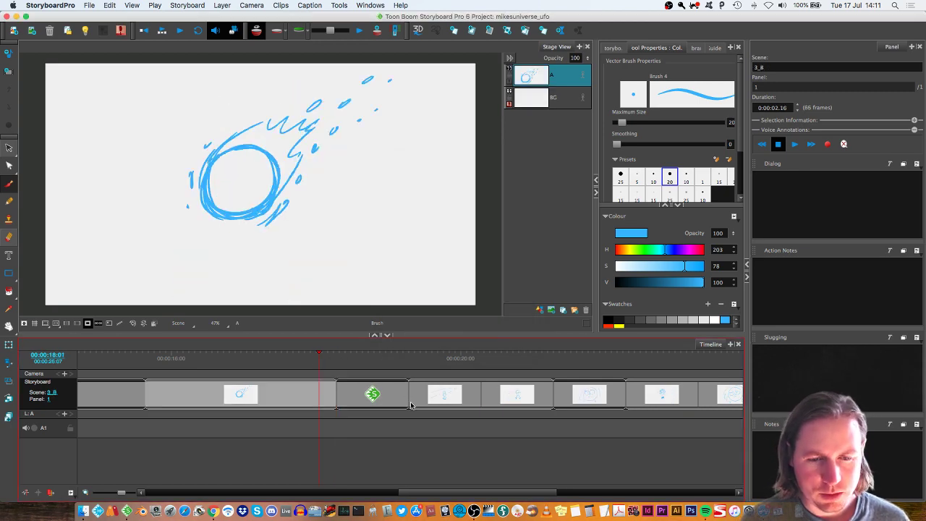
pyautogui.moveTo(408, 402); pyautogui.dragTo(540, 401)
pyautogui.press('Return')
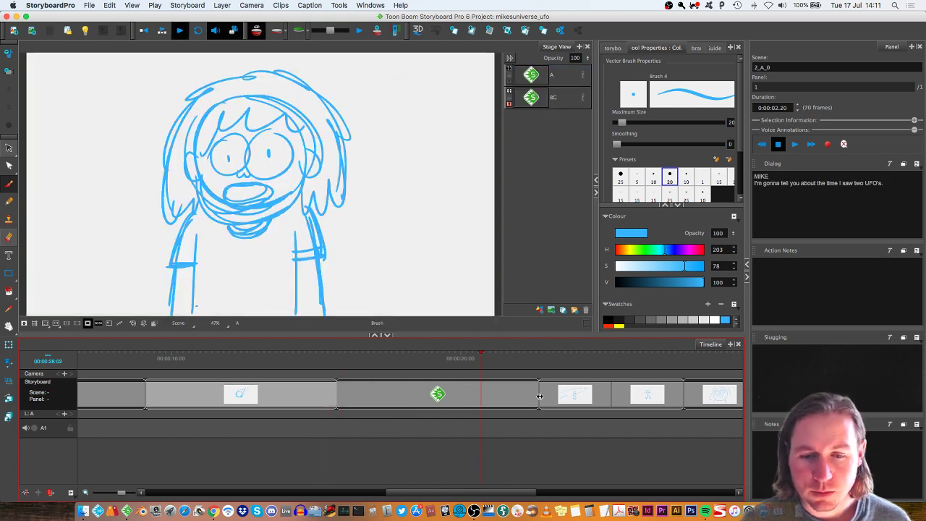
pyautogui.moveTo(539, 398); pyautogui.dragTo(521, 397)
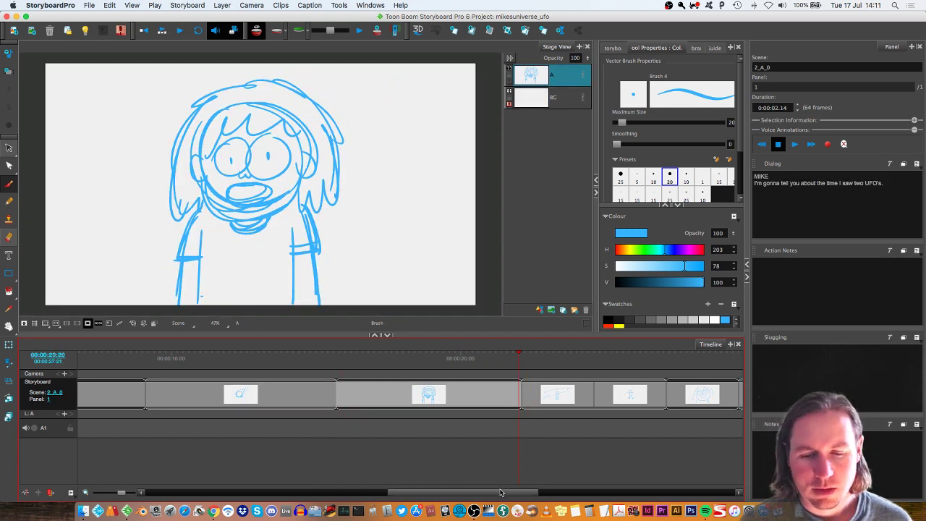
# Lengthen the first panel of scene 3_C to 1:24 (49 frames), checking the timing with playback.
pyautogui.moveTo(500, 495); pyautogui.dragTo(561, 495)
pyautogui.click(296, 394)
pyautogui.click(330, 394)
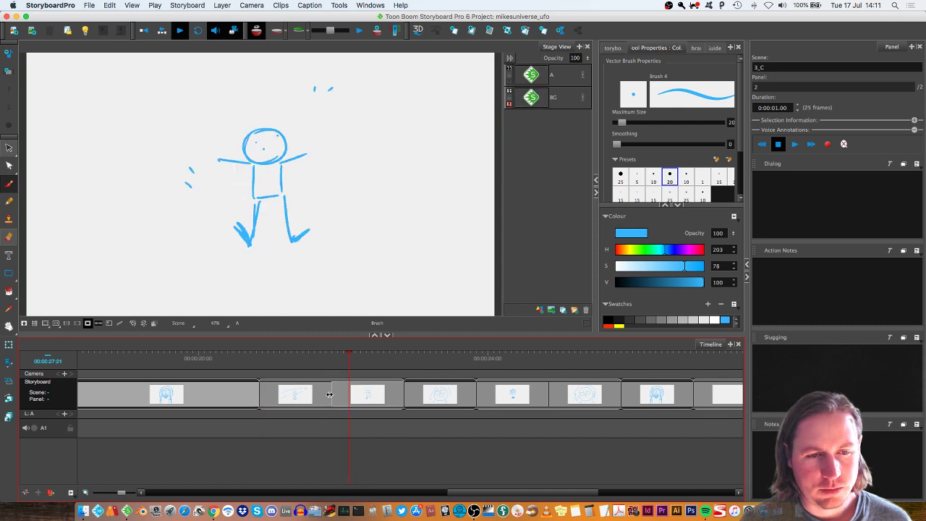
pyautogui.moveTo(330, 394); pyautogui.dragTo(402, 394)
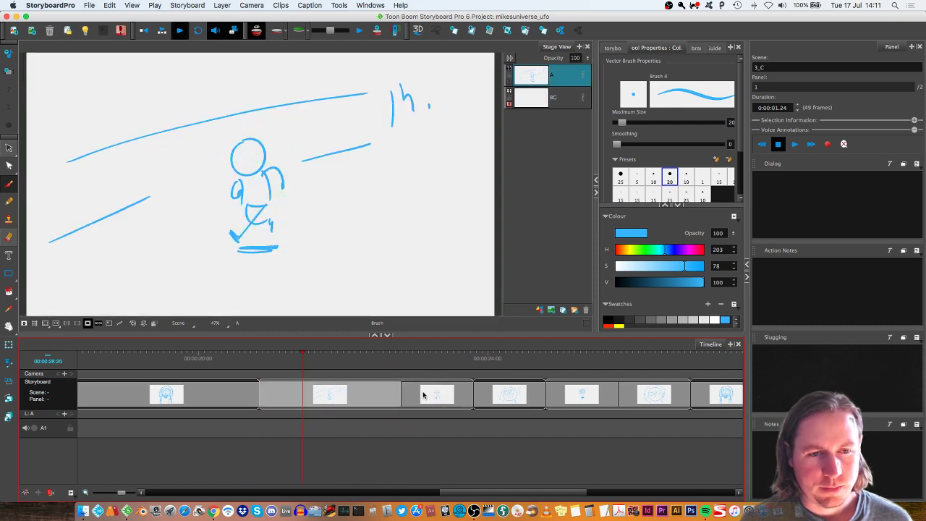
pyautogui.press('Return')
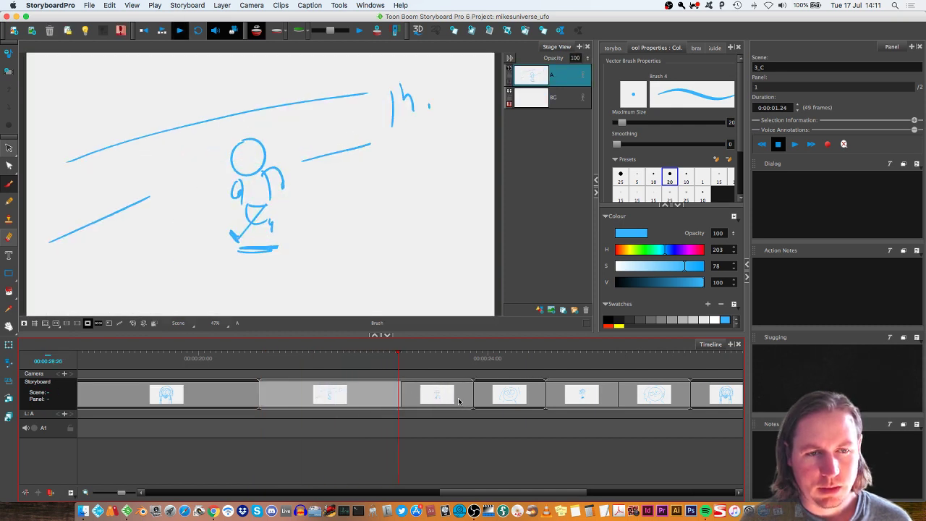
# Lengthen the second panel of scene 3_C, the figure with outstretched arms, to 1:20 (45 frames), checking the timing with playback.
pyautogui.moveTo(473, 394); pyautogui.dragTo(531, 392)
pyautogui.click(403, 358)
pyautogui.moveTo(467, 491); pyautogui.dragTo(495, 488)
pyautogui.press('Return')
pyautogui.moveTo(427, 398); pyautogui.dragTo(367, 393)
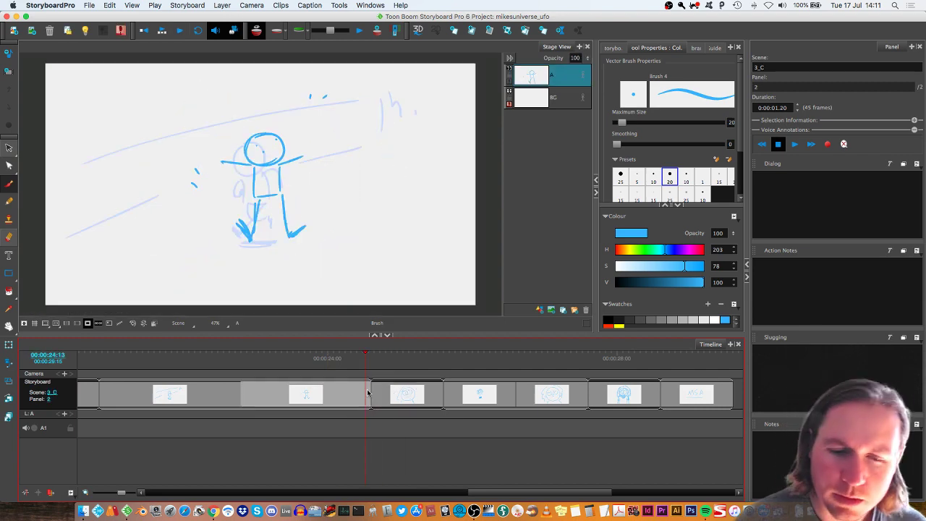
# Add a new scene 3_C_1 after 3_C and sketch a tiny smoking object above a row of puffy cloud outlines.
pyautogui.click(472, 30)
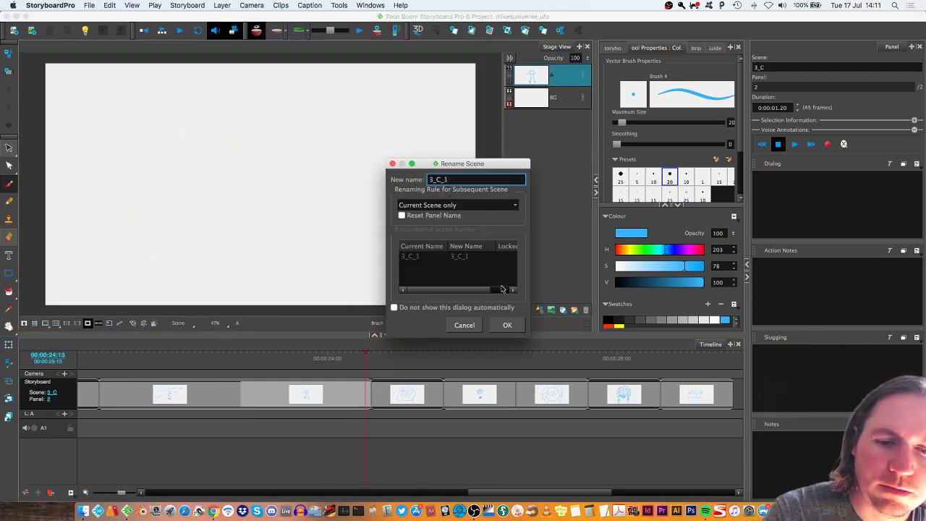
pyautogui.press('Return')
pyautogui.click(253, 166)
pyautogui.moveTo(58, 237); pyautogui.dragTo(131, 293)
pyautogui.moveTo(144, 294)
pyautogui.mouseDown()
pyautogui.moveTo(185, 293)
pyautogui.moveTo(230, 300)
pyautogui.mouseUp()
pyautogui.moveTo(301, 301)
pyautogui.mouseDown()
pyautogui.moveTo(418, 261)
pyautogui.moveTo(458, 228)
pyautogui.mouseUp()
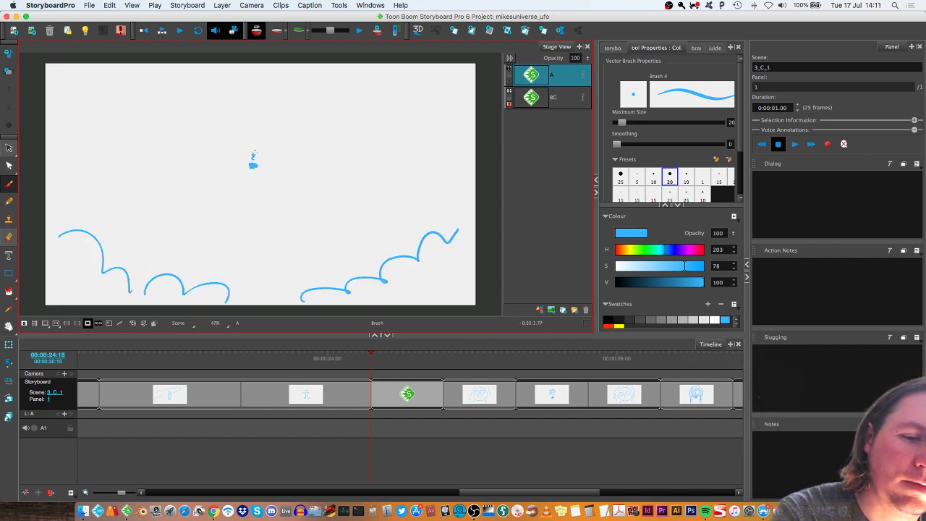
# Set the length of cloud scene 3_C_1 to 1:20 (45 frames), checking the timing with playback.
pyautogui.click(329, 354)
pyautogui.press('space')
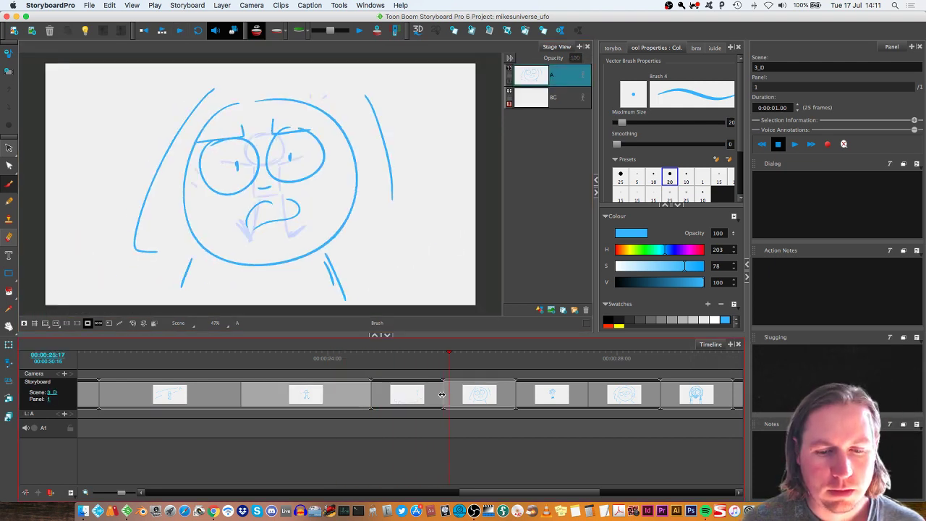
pyautogui.click(348, 357)
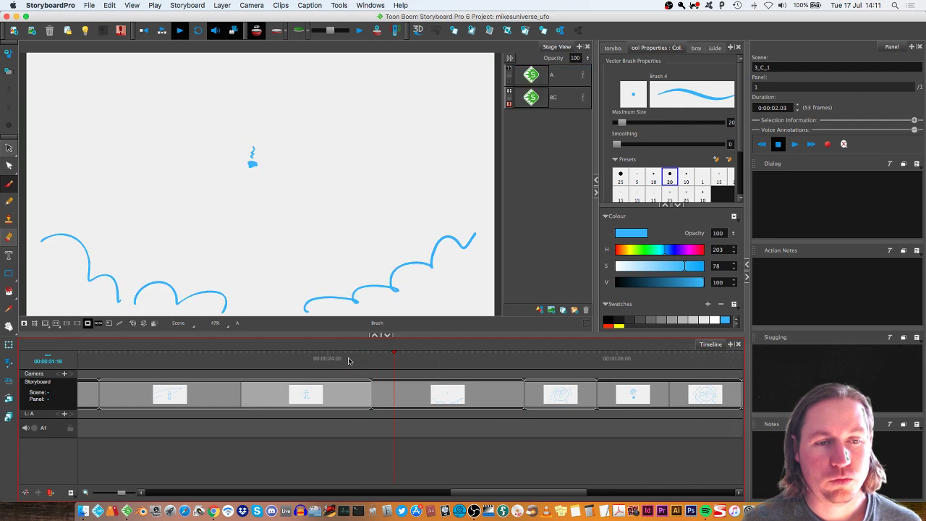
pyautogui.press('space')
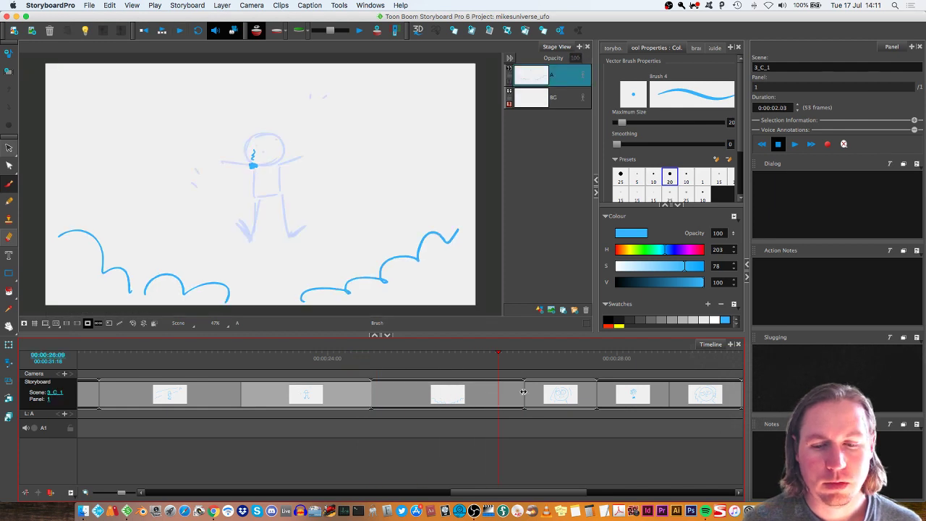
pyautogui.moveTo(524, 395); pyautogui.dragTo(499, 392)
# Draw eyelid lines on both eyes of the close-up face in scene 3_D.
pyautogui.click(544, 395)
pyautogui.hscroll(5, 485, 465)
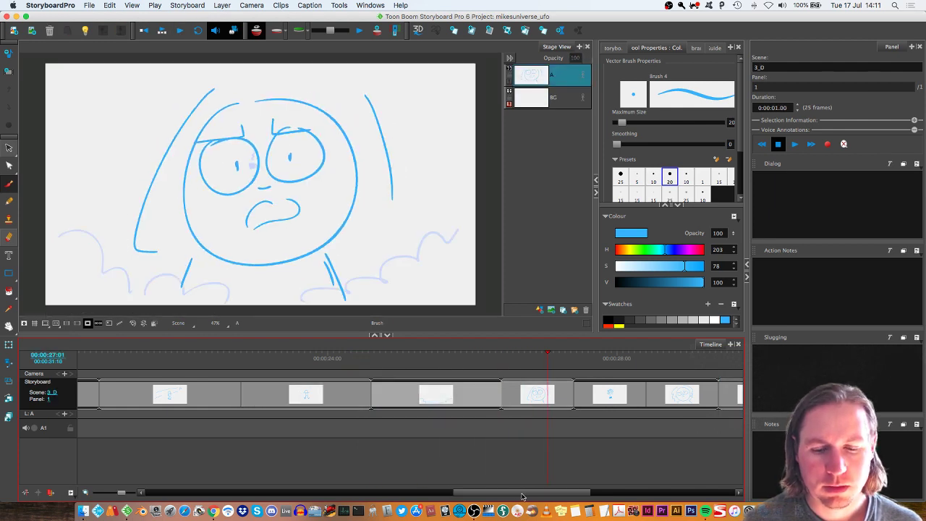
pyautogui.click(224, 366)
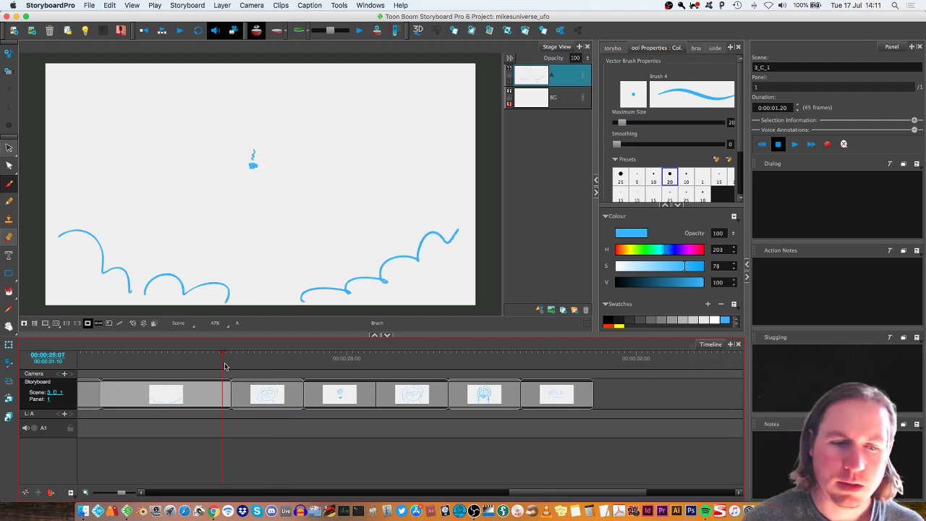
pyautogui.click(266, 350)
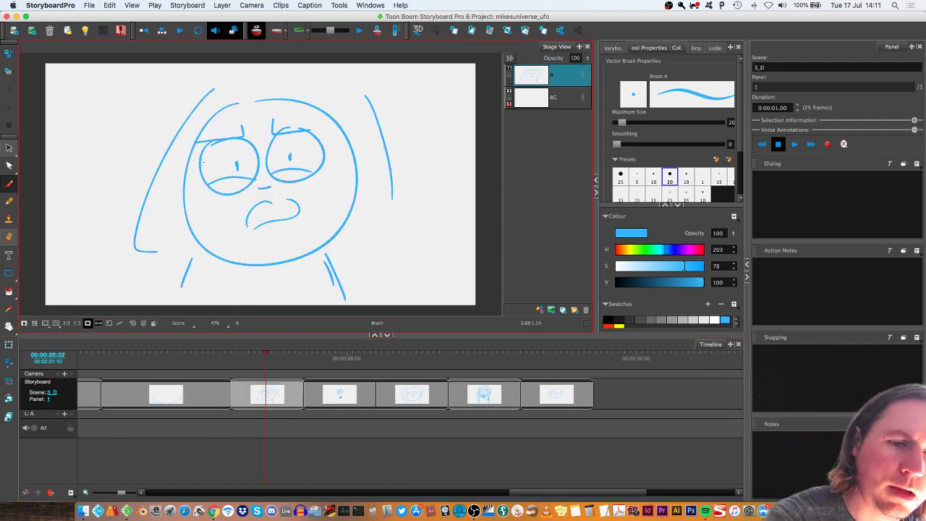
# Lengthen scene 3_D, the close-up face, to 1:18 (43 frames), checking the timing with playback.
pyautogui.press('Return')
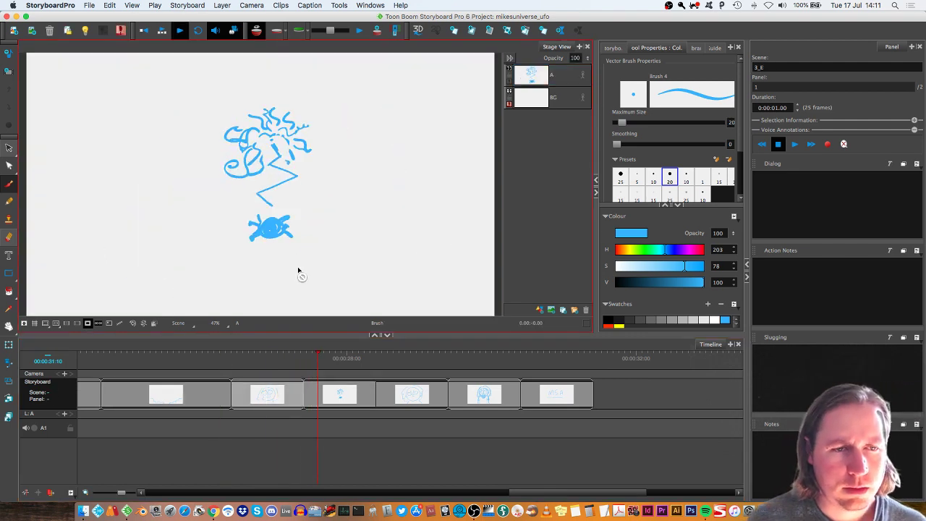
pyautogui.click(225, 360)
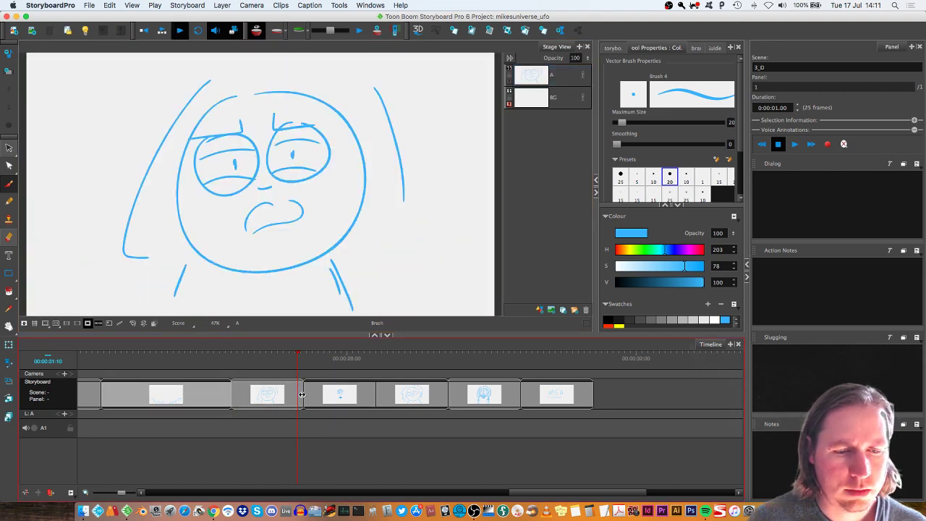
pyautogui.moveTo(304, 393); pyautogui.dragTo(355, 393)
pyautogui.press('Return')
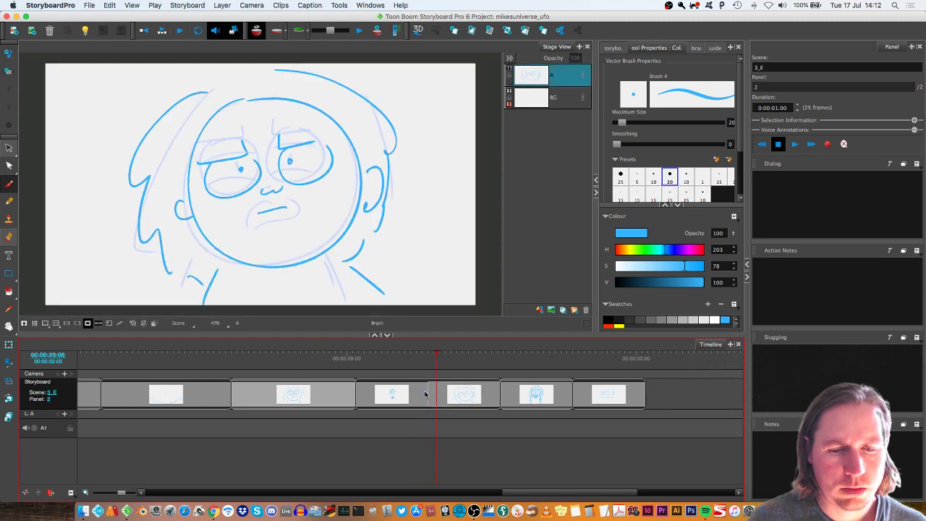
# Lengthen the first panel of scene 3_E, the smoking object, to 4:08 (108 frames), checking the timing with playback.
pyautogui.moveTo(426, 391); pyautogui.dragTo(552, 391)
pyautogui.click(322, 358)
pyautogui.press('Return')
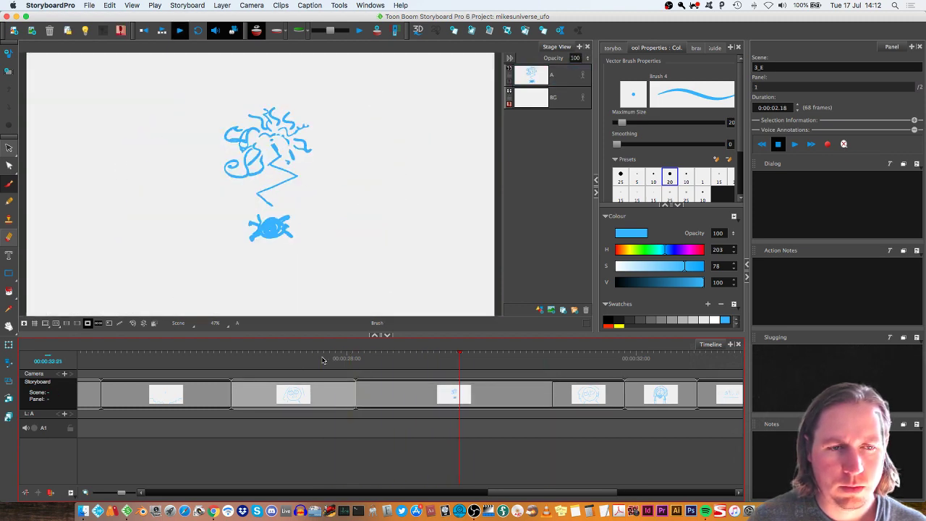
pyautogui.press('Return')
pyautogui.moveTo(552, 391); pyautogui.dragTo(666, 391)
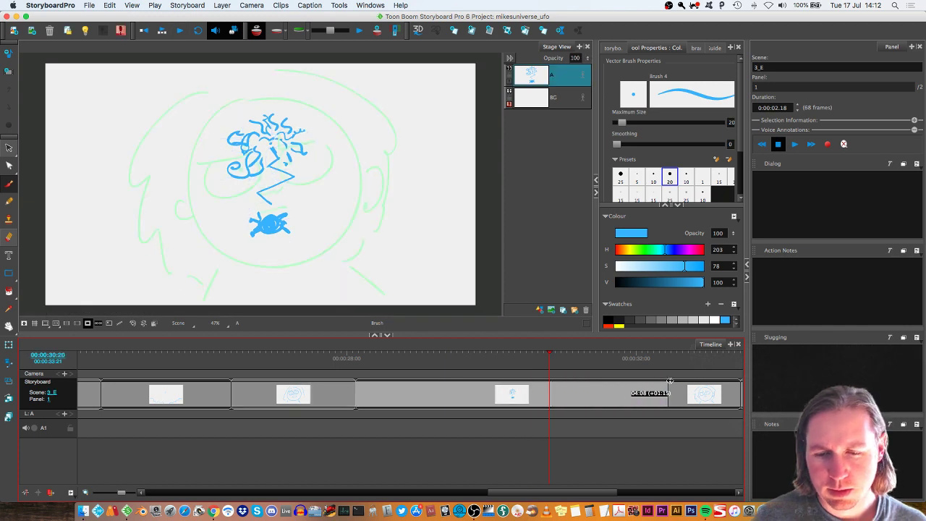
pyautogui.moveTo(557, 496); pyautogui.dragTo(587, 495)
pyautogui.click(176, 358)
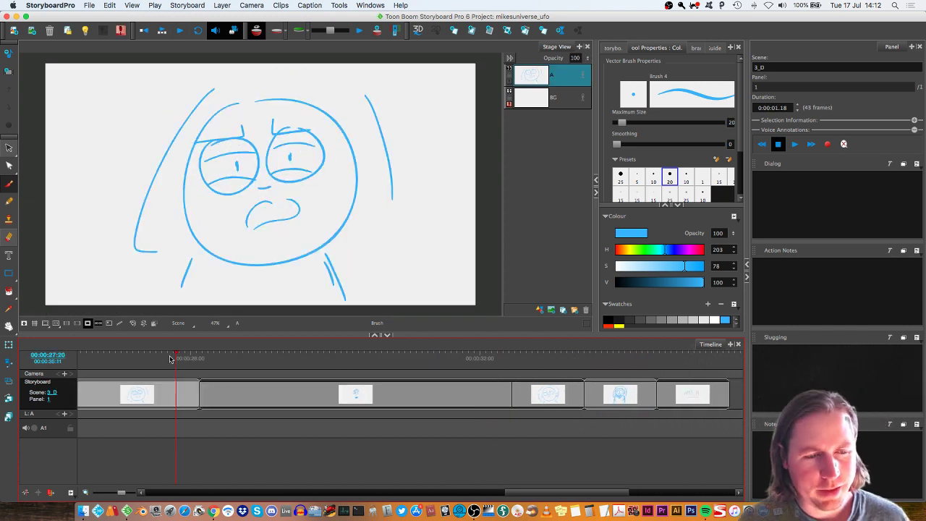
pyautogui.press('Return')
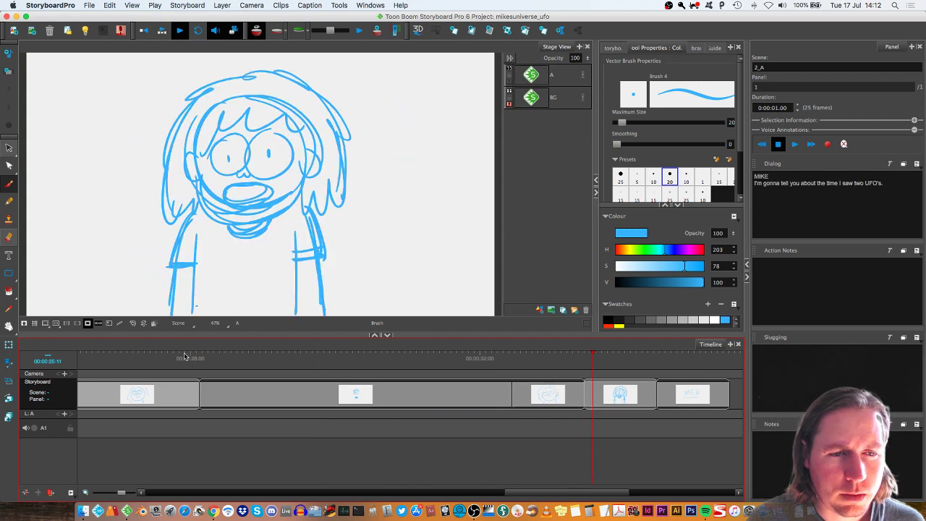
pyautogui.press('Return')
# Lengthen the second panel of scene 3_E, the frowning face, to 2:12 (62 frames).
pyautogui.hscroll(5, 217, 383)
pyautogui.click(241, 361)
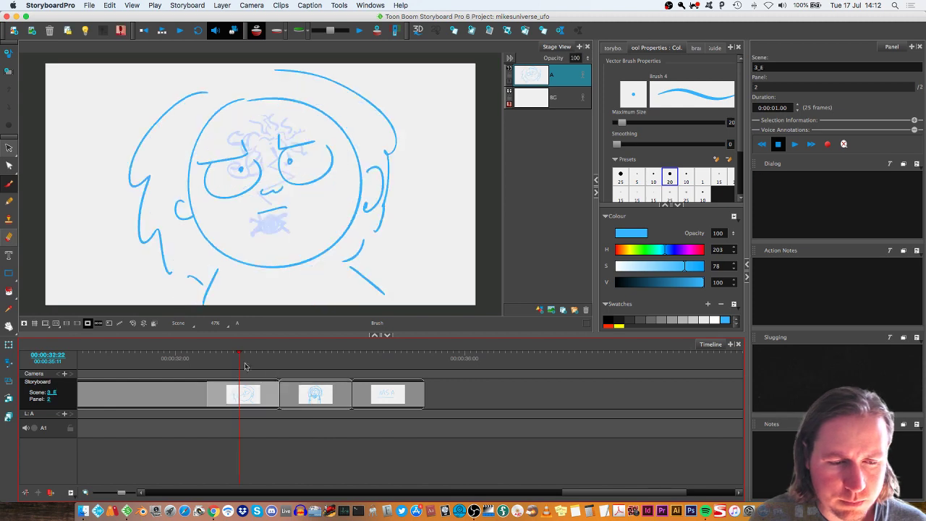
pyautogui.moveTo(277, 391); pyautogui.dragTo(387, 391)
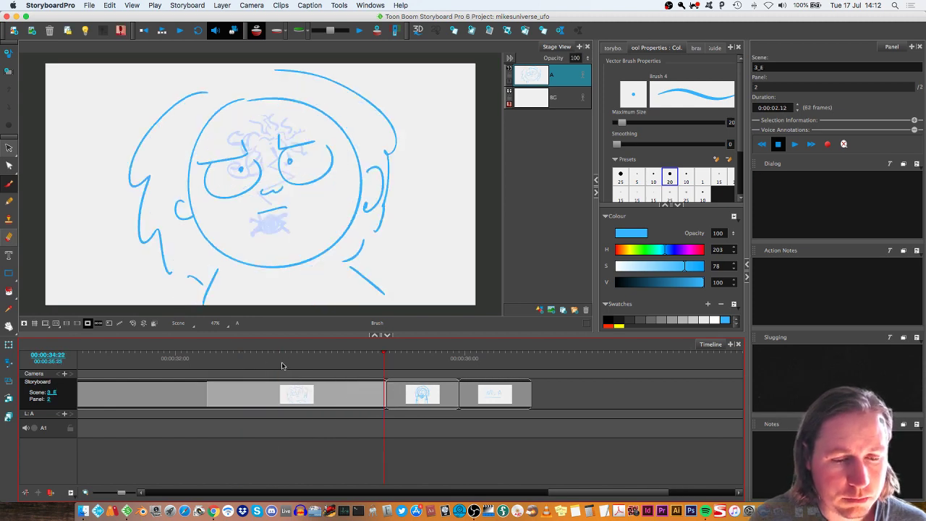
pyautogui.click(243, 357)
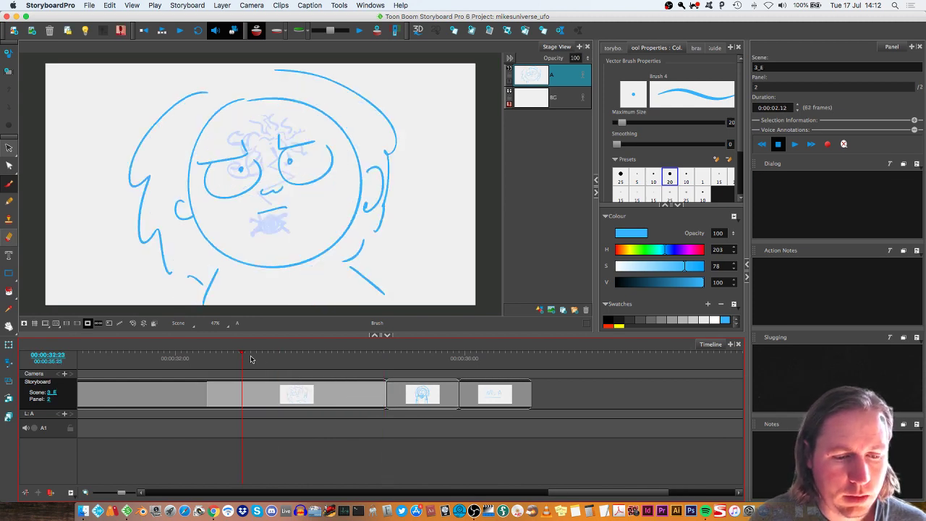
# Add a third panel to scene 3_E and draw the face's eyes, raised eyebrows, nose and small frown over the onion skin.
pyautogui.click(453, 29)
pyautogui.moveTo(229, 156)
pyautogui.mouseDown()
pyautogui.moveTo(228, 201)
pyautogui.moveTo(211, 153)
pyautogui.moveTo(237, 129)
pyautogui.mouseUp()
pyautogui.moveTo(303, 140)
pyautogui.mouseDown()
pyautogui.moveTo(325, 172)
pyautogui.moveTo(304, 142)
pyautogui.mouseUp()
pyautogui.moveTo(292, 130); pyautogui.dragTo(317, 129)
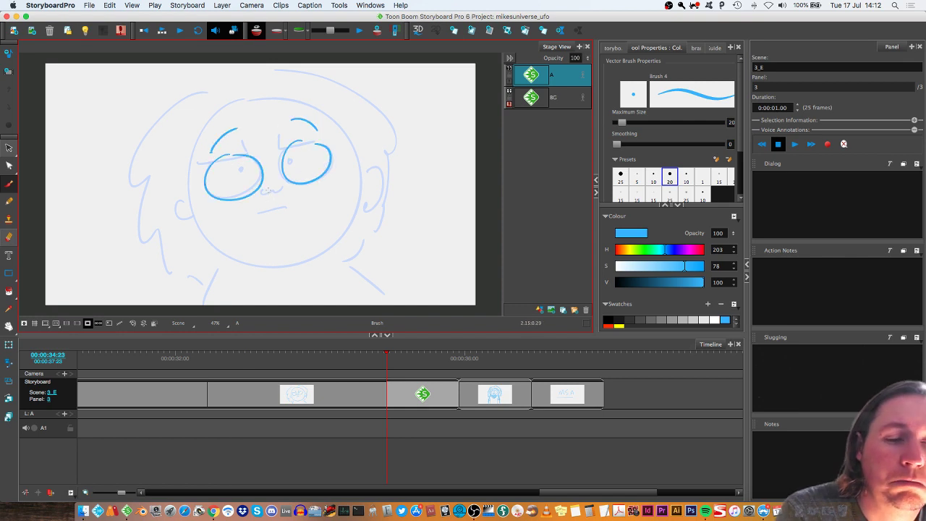
pyautogui.moveTo(265, 188); pyautogui.dragTo(286, 190)
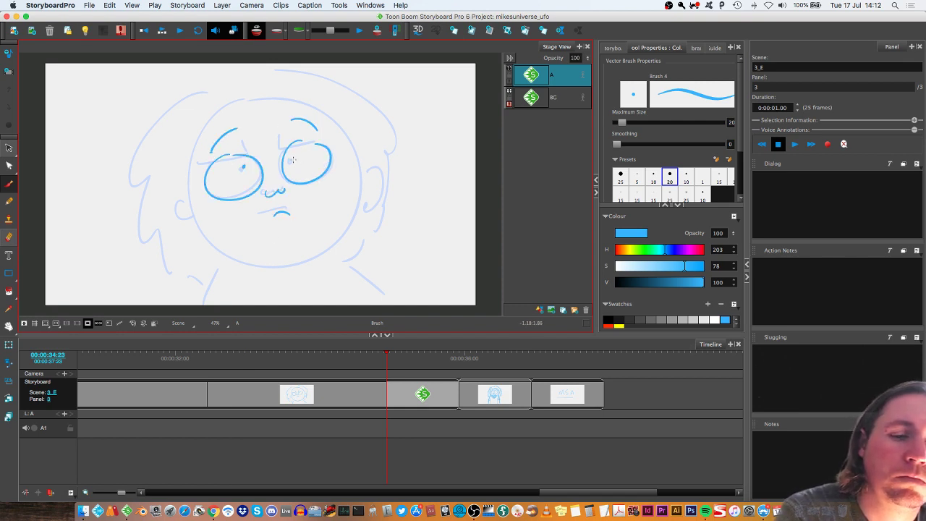
# Draw the head outline, ear, hair, neck and shoulder lines of the character in the third panel of scene 3_E.
pyautogui.moveTo(210, 124)
pyautogui.mouseDown()
pyautogui.moveTo(266, 269)
pyautogui.moveTo(345, 243)
pyautogui.mouseUp()
pyautogui.moveTo(256, 100); pyautogui.dragTo(352, 210)
pyautogui.moveTo(194, 199); pyautogui.dragTo(194, 223)
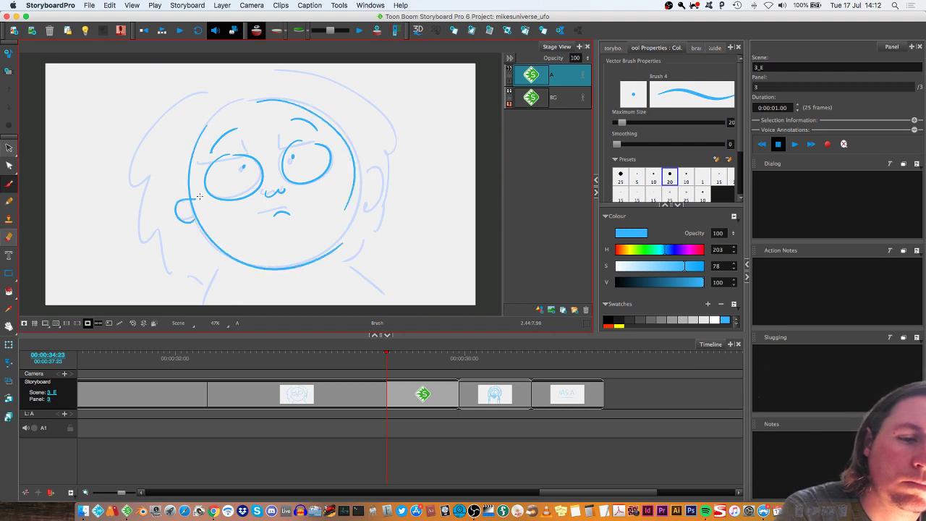
pyautogui.moveTo(198, 87); pyautogui.dragTo(146, 169)
pyautogui.moveTo(134, 202); pyautogui.dragTo(208, 273)
pyautogui.moveTo(279, 71); pyautogui.dragTo(369, 102)
pyautogui.moveTo(368, 127); pyautogui.dragTo(382, 207)
pyautogui.moveTo(219, 268); pyautogui.dragTo(214, 298)
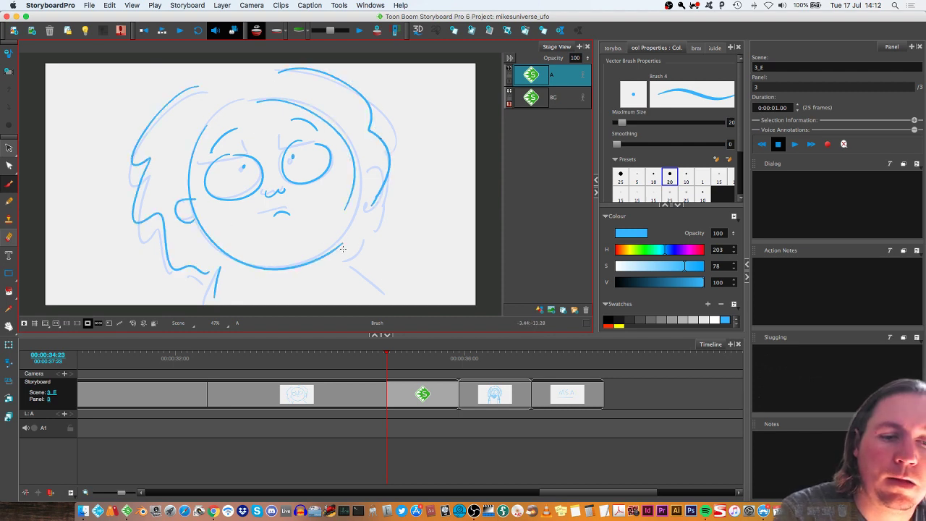
pyautogui.moveTo(356, 253); pyautogui.dragTo(389, 284)
# Shorten the second panel of scene 3_E to 1:06 (31 frames), checking the timing with playback, and save the project.
pyautogui.click(188, 359)
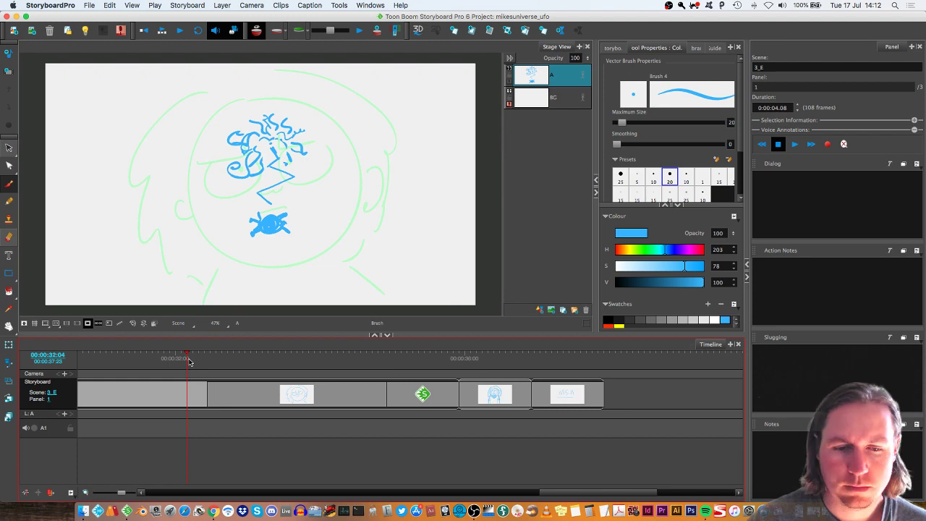
pyautogui.press('space')
pyautogui.press('space')
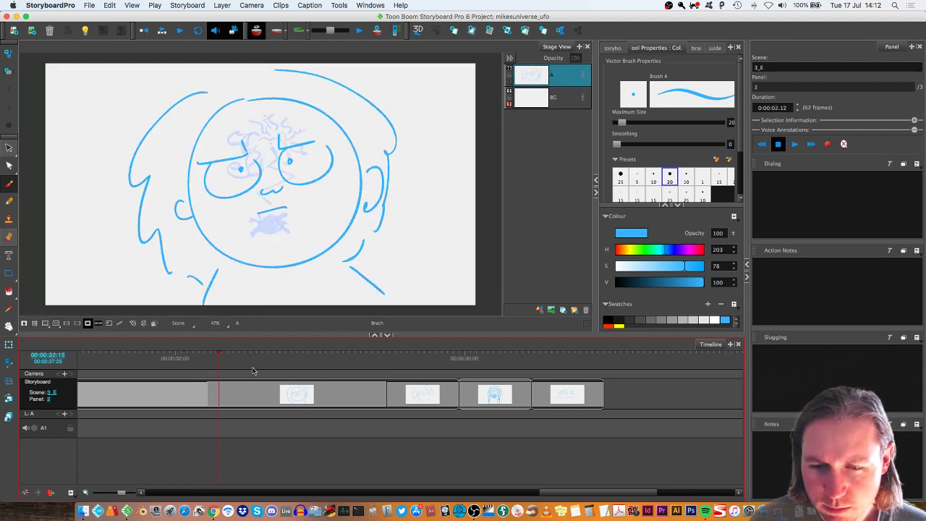
pyautogui.click(183, 359)
pyautogui.press('space')
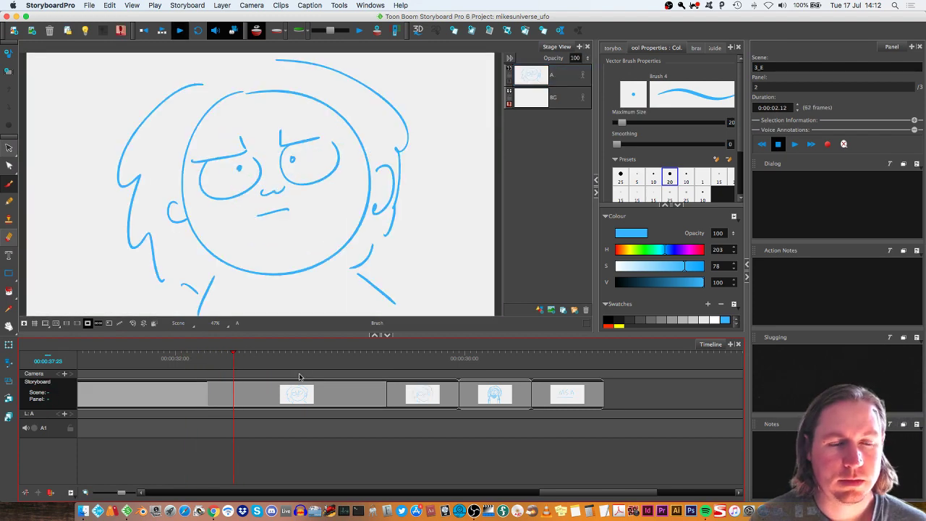
pyautogui.moveTo(385, 394); pyautogui.dragTo(296, 394)
pyautogui.click(191, 360)
pyautogui.press('space')
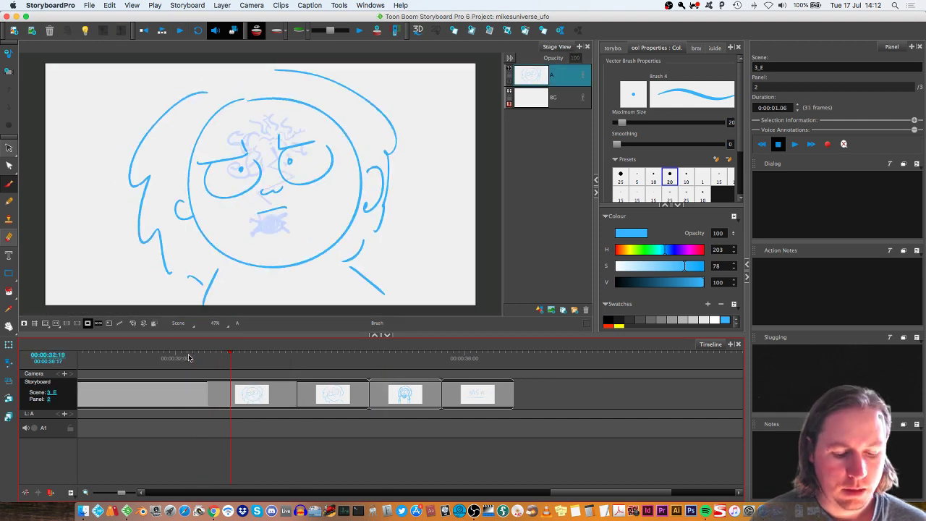
pyautogui.press('super+s')
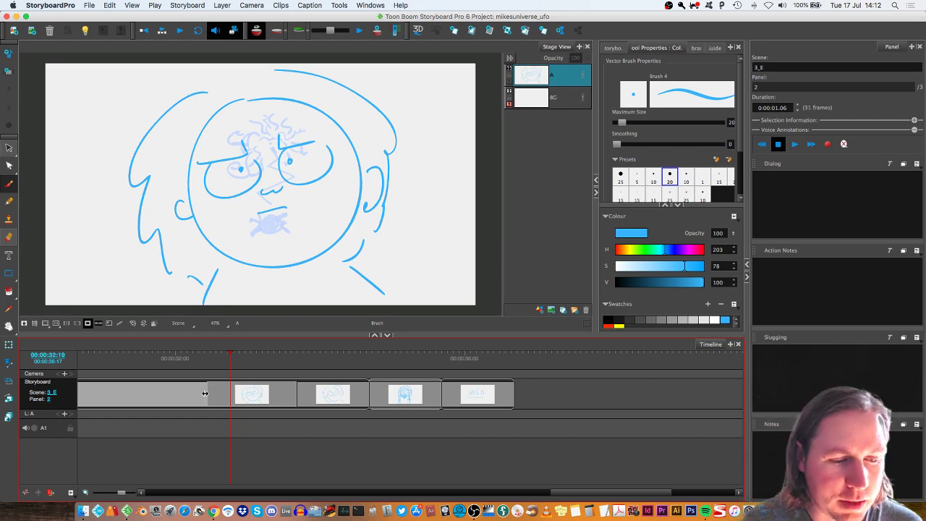
# Adjust the second panel of scene 3_E to 1:09 (34 frames), checking the timing with playback.
pyautogui.moveTo(204, 392); pyautogui.dragTo(270, 391)
pyautogui.press('super+z')
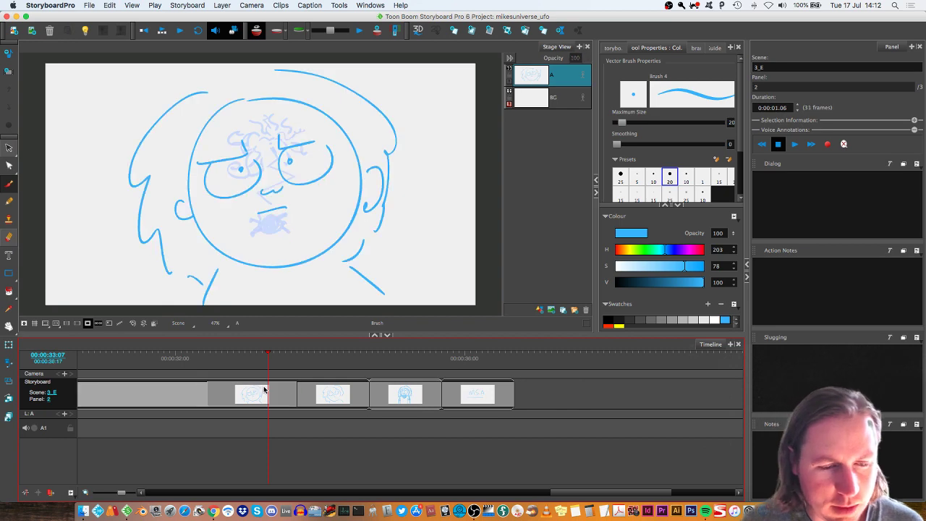
pyautogui.moveTo(298, 394)
pyautogui.mouseDown()
pyautogui.moveTo(275, 394)
pyautogui.moveTo(321, 394)
pyautogui.moveTo(248, 394)
pyautogui.moveTo(340, 393)
pyautogui.moveTo(259, 393)
pyautogui.moveTo(286, 389)
pyautogui.mouseUp()
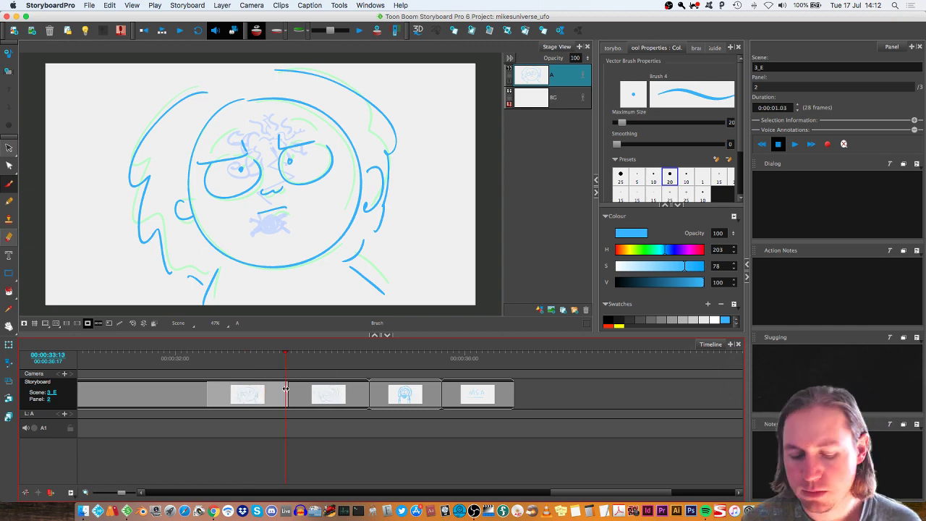
pyautogui.click(198, 359)
pyautogui.press('space')
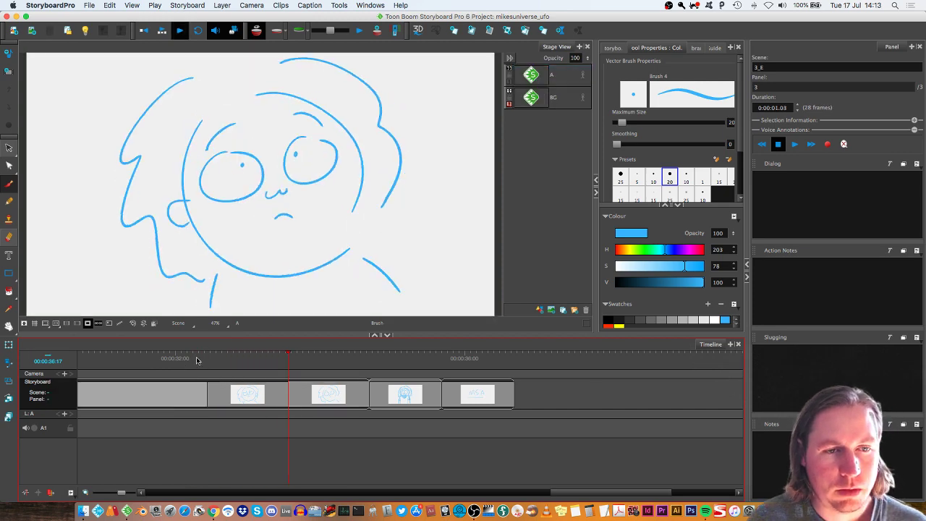
pyautogui.click(293, 393)
pyautogui.moveTo(286, 391); pyautogui.dragTo(305, 392)
pyautogui.click(196, 358)
pyautogui.press('space')
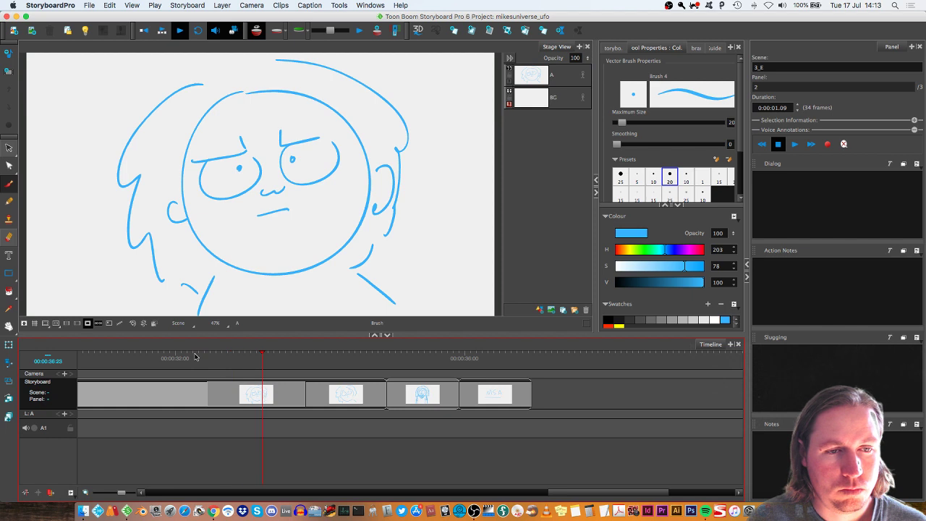
# Redraw both pupils near the centre of the eyes in the third panel of scene 3_E and play the scene back.
pyautogui.press('space')
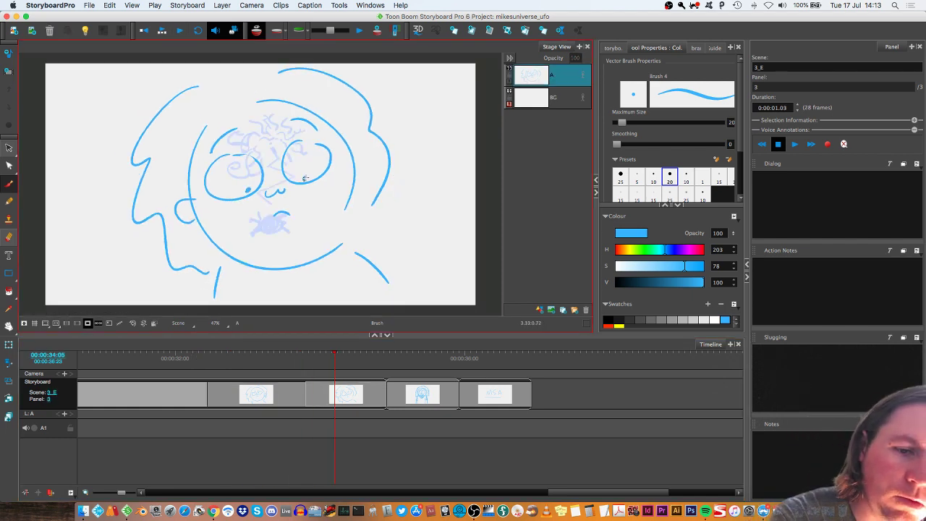
pyautogui.click(219, 359)
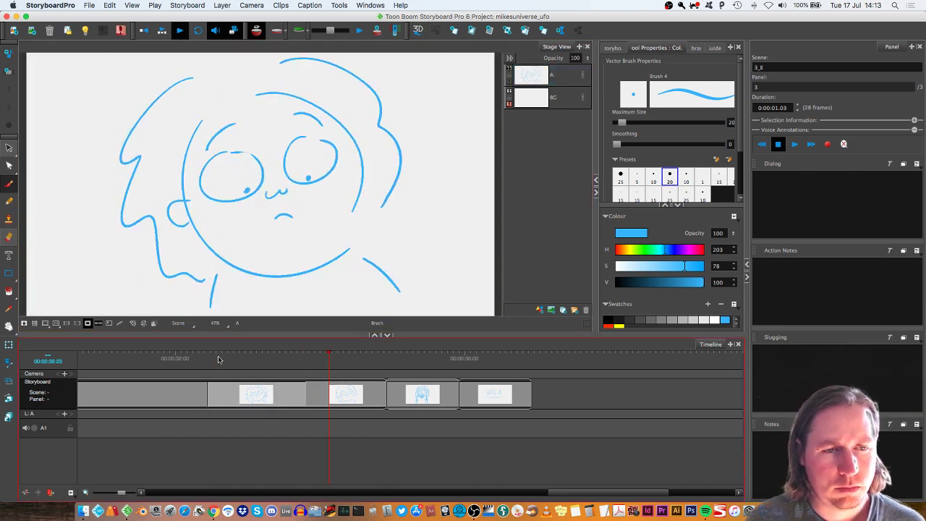
pyautogui.press('space')
pyautogui.click(340, 359)
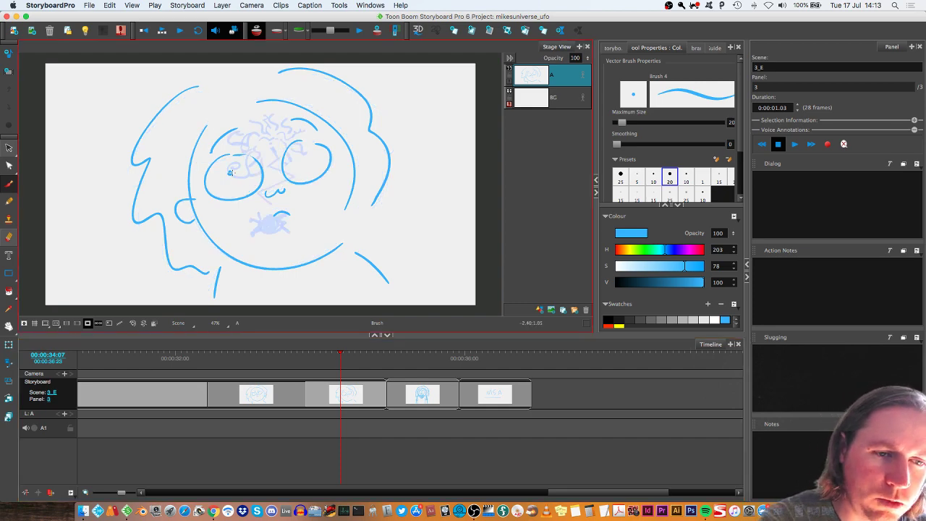
pyautogui.click(221, 351)
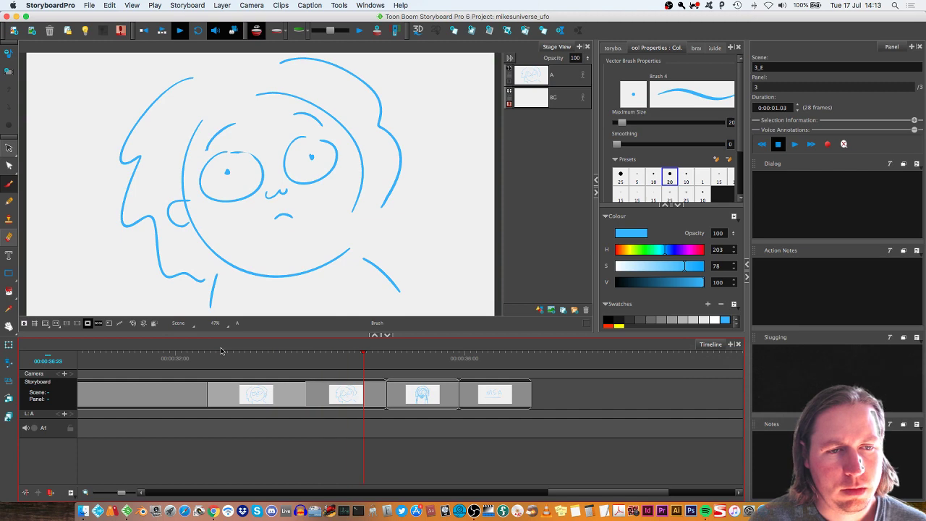
# Lengthen scene 2_A, which follows scene 3_E, to about 3.5 seconds, checking the timing with playback.
pyautogui.moveTo(459, 393); pyautogui.dragTo(551, 390)
pyautogui.click(367, 358)
pyautogui.press('space')
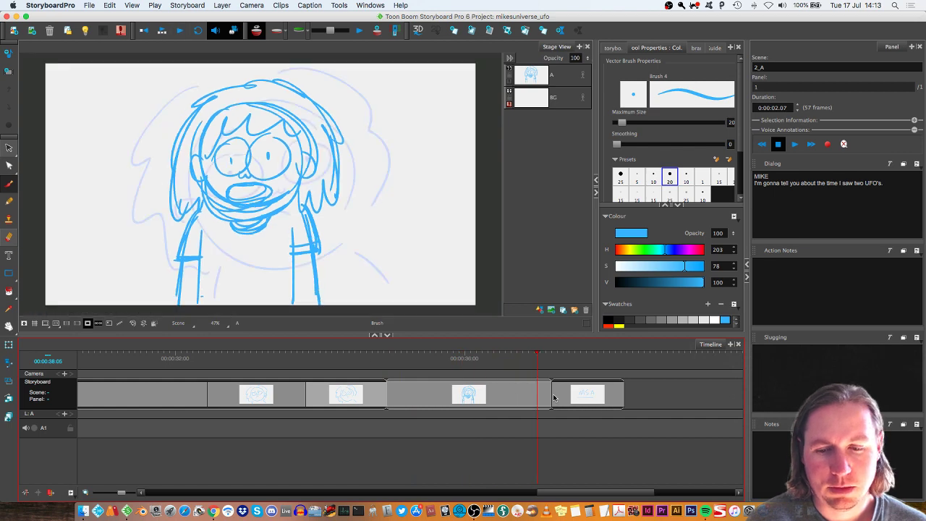
pyautogui.click(381, 357)
pyautogui.press('space')
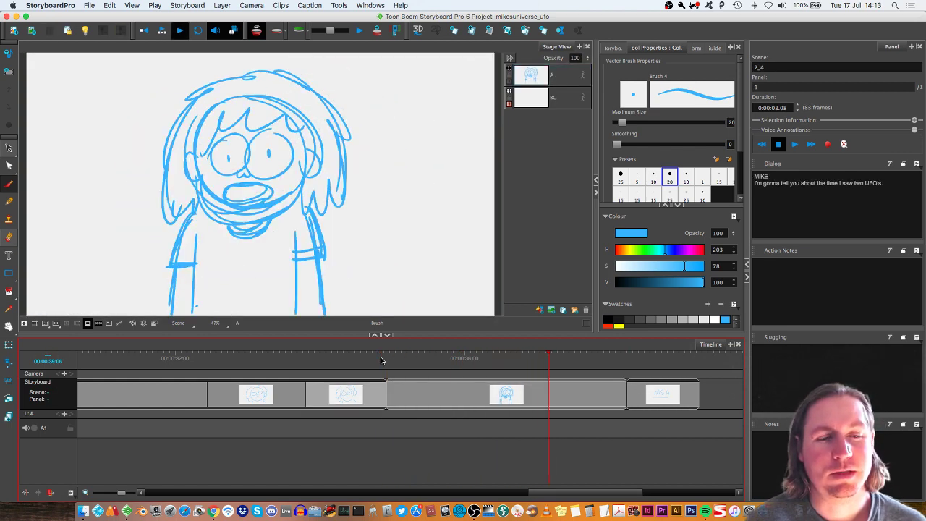
pyautogui.click(623, 394)
# Lengthen the closing MSA scene 2_B to 2:10 (60 frames), checking the timing with playback.
pyautogui.hscroll(5, 598, 479)
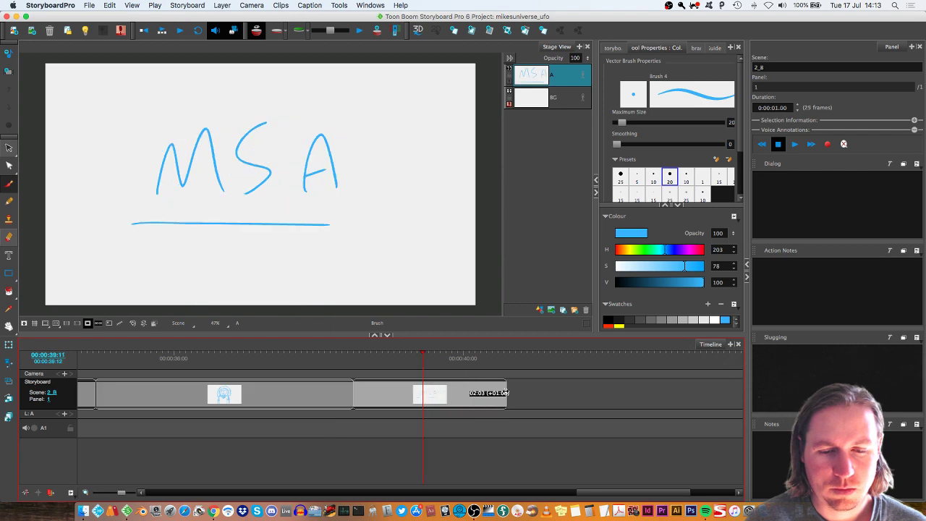
pyautogui.click(323, 354)
pyautogui.press('space')
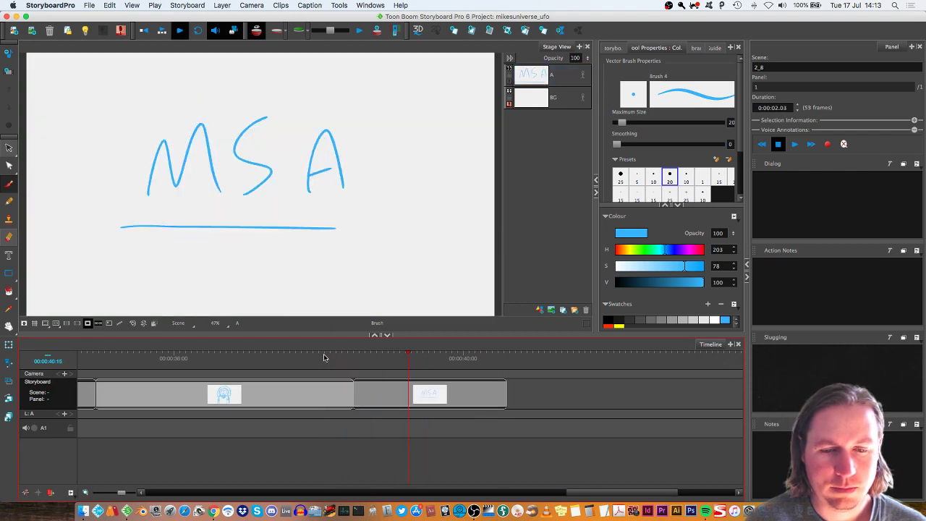
pyautogui.press('space')
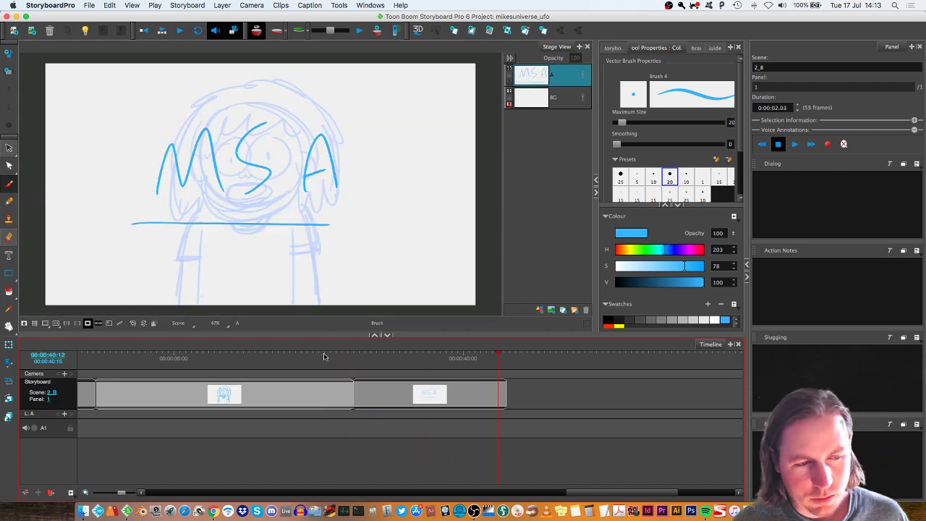
pyautogui.moveTo(505, 400); pyautogui.dragTo(559, 399)
pyautogui.click(544, 355)
pyautogui.moveTo(544, 355)
pyautogui.mouseDown()
pyautogui.moveTo(555, 355)
pyautogui.moveTo(300, 356)
pyautogui.mouseUp()
pyautogui.press('space')
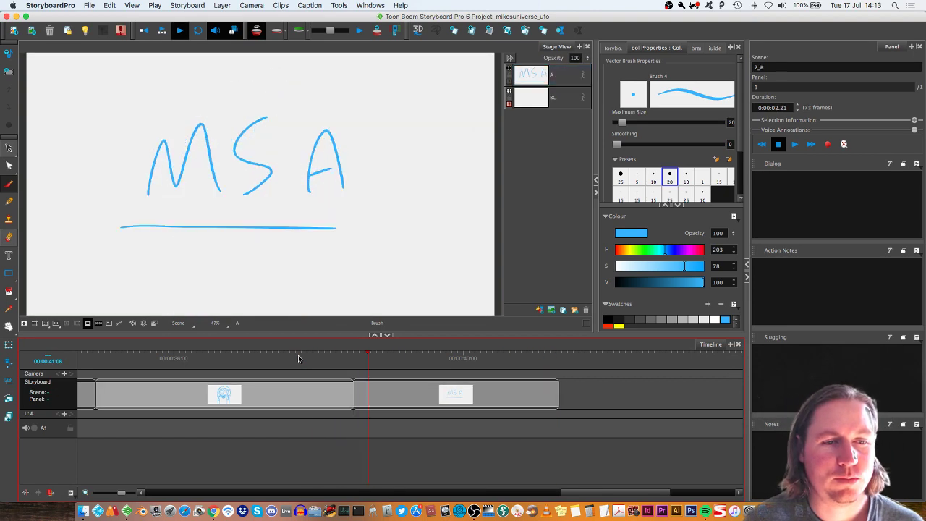
pyautogui.click(557, 399)
pyautogui.moveTo(557, 398); pyautogui.dragTo(526, 399)
# Play the storyboard from the first scene to review the timing of the whole sequence.
pyautogui.moveTo(581, 481); pyautogui.dragTo(105, 478)
pyautogui.hscroll(10, 233, 467)
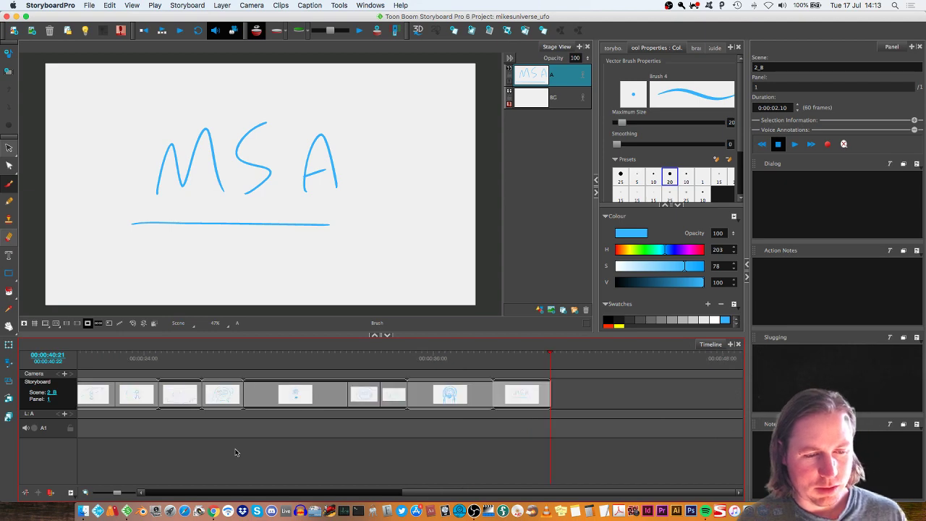
pyautogui.scroll(-5, 235, 452)
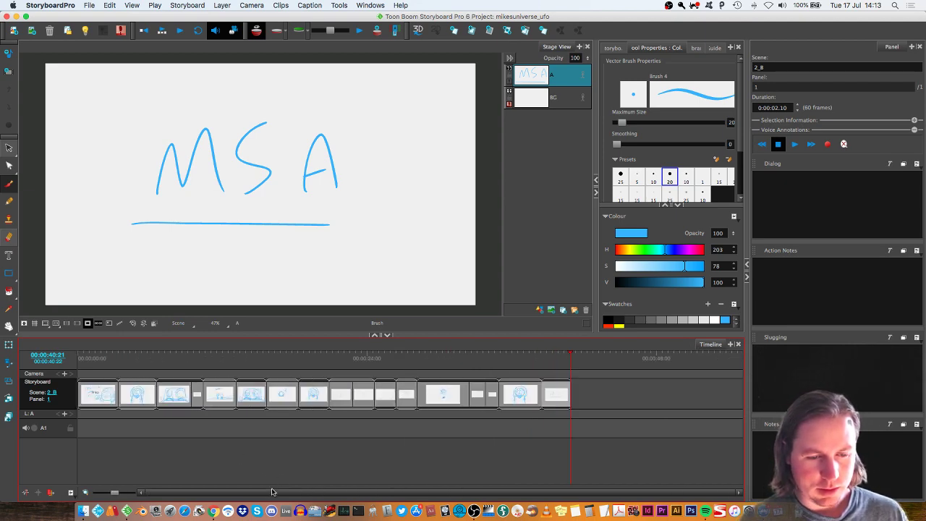
pyautogui.click(98, 360)
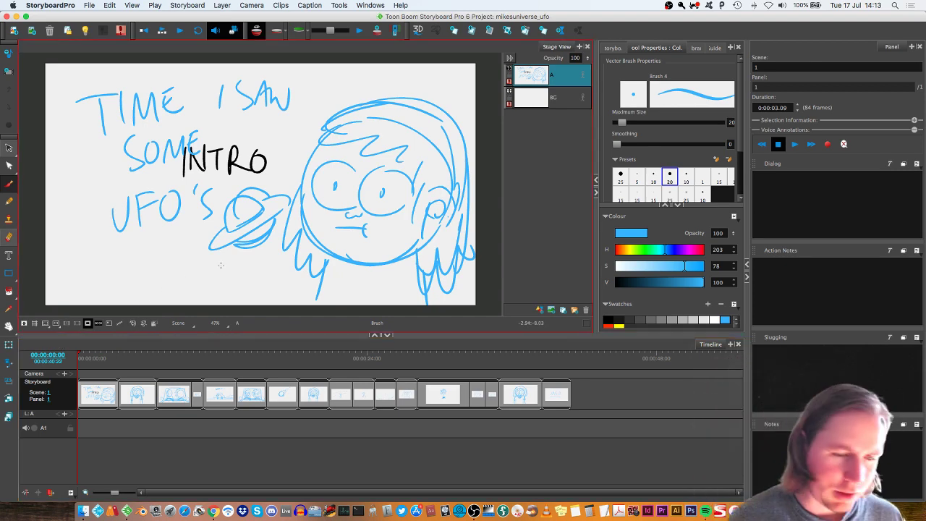
pyautogui.press('space')
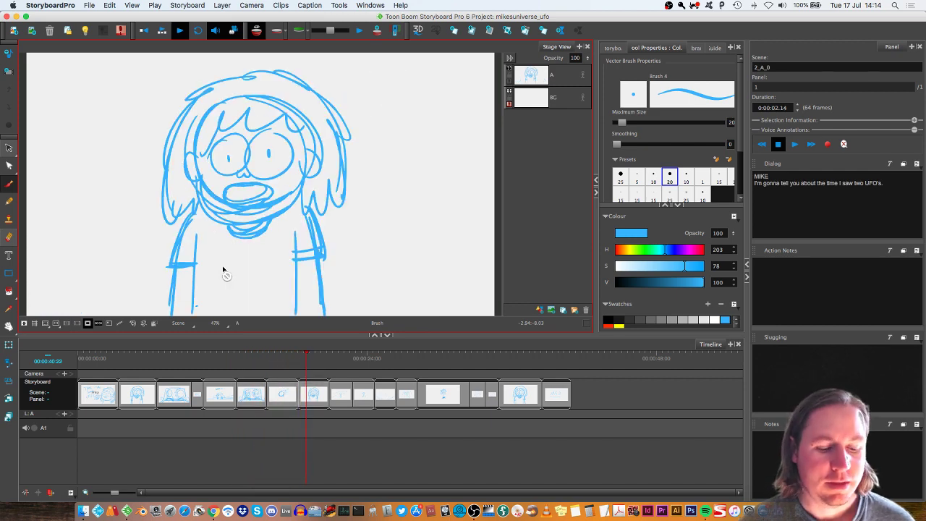
pyautogui.press('space')
# Lengthen scene 3_B, the flaming ball, to about 4.5 seconds and play it through into scene 3_C.
pyautogui.press('space')
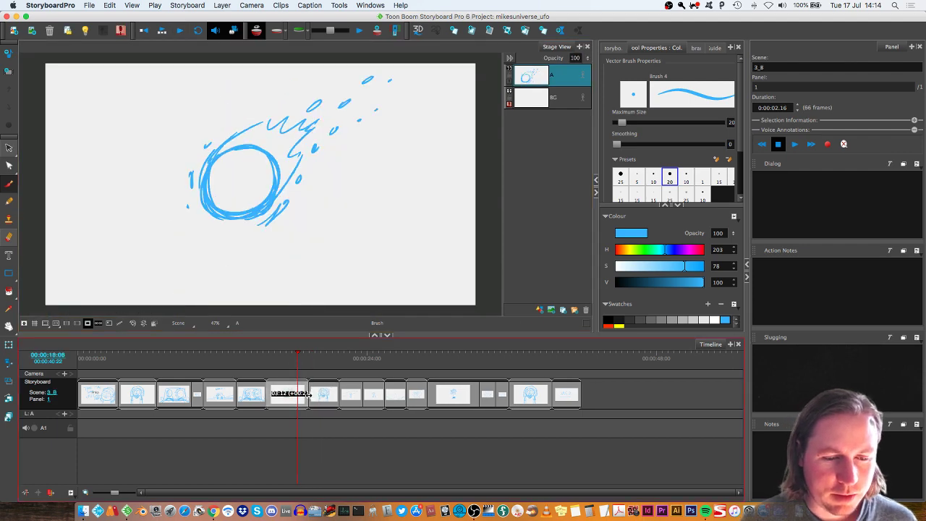
pyautogui.click(295, 397)
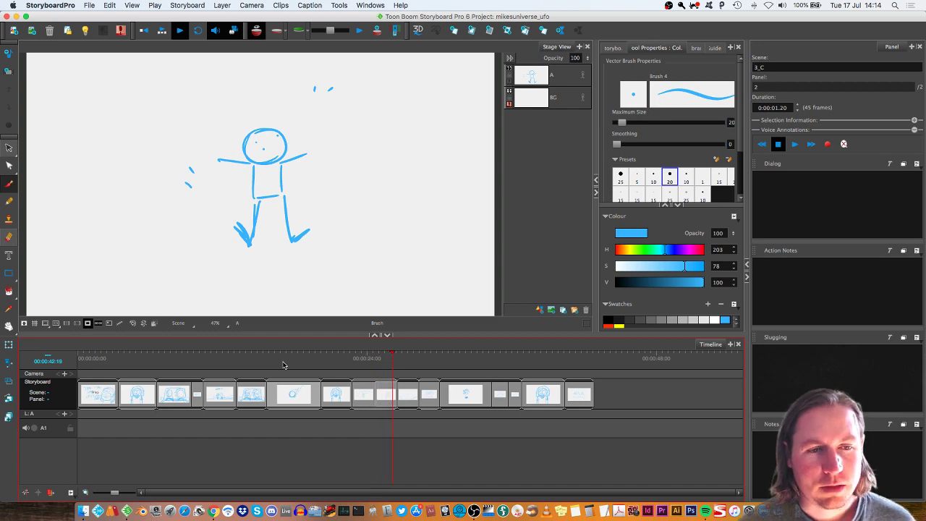
pyautogui.press('space')
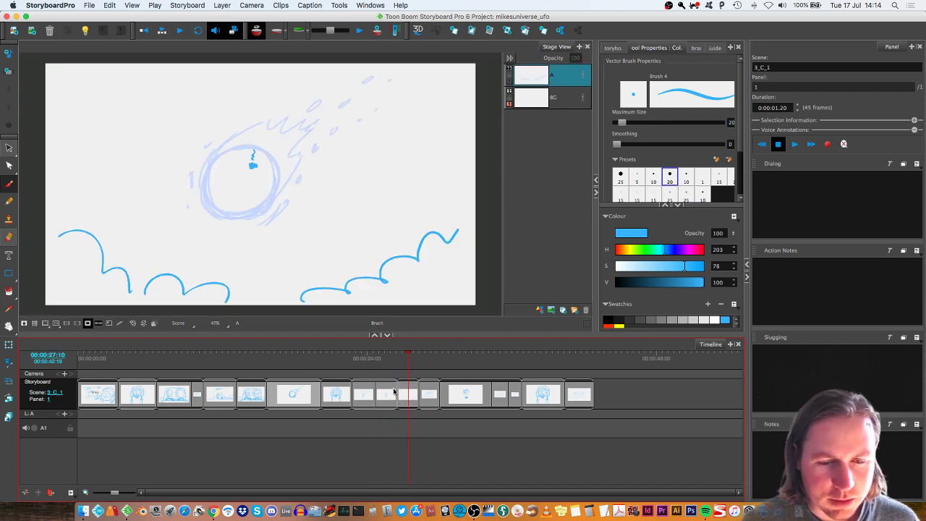
# Lengthen both panels of scene 3_C to about 3 seconds each and check them with playback.
pyautogui.moveTo(374, 403); pyautogui.dragTo(430, 390)
pyautogui.click(384, 359)
pyautogui.press('space')
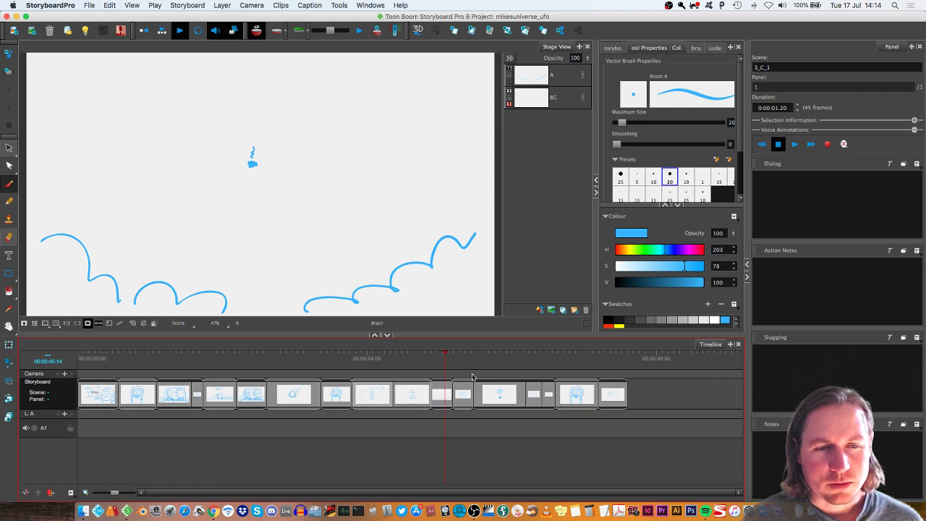
# Lengthen scene 3_C_1, the view above the clouds, to 4:18 (118 frames) and play it back.
pyautogui.click(454, 391)
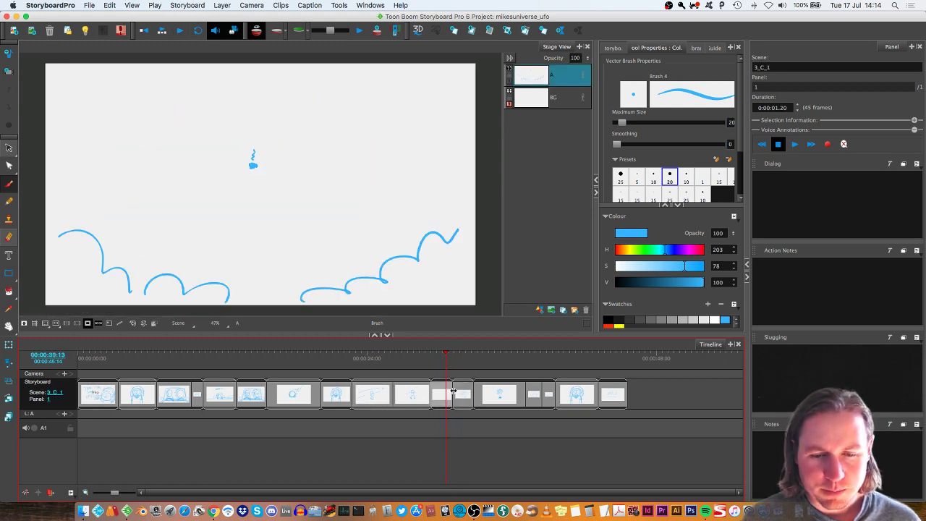
pyautogui.moveTo(455, 391); pyautogui.dragTo(488, 383)
pyautogui.press('space')
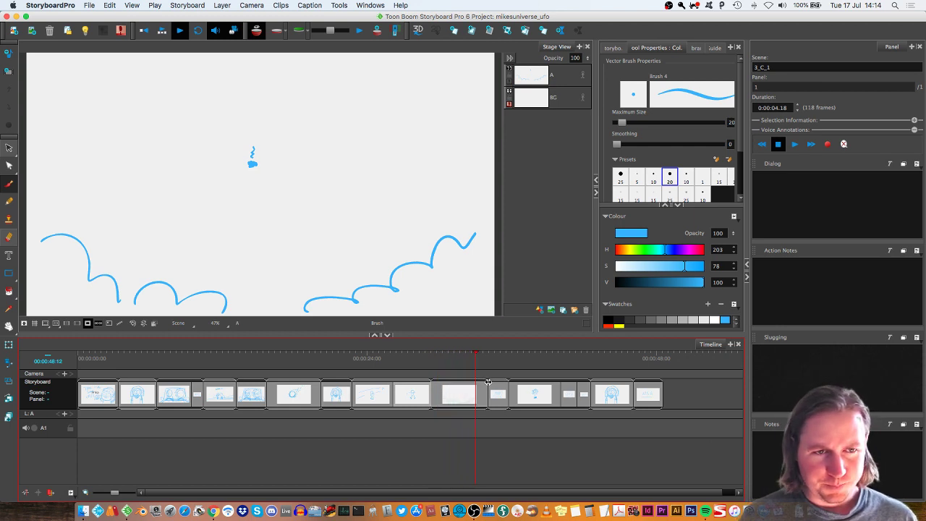
pyautogui.press('space')
# Lengthen scene 3_D, the half-lidded face, to 5:13 (138 frames) and play the transition into it.
pyautogui.click(512, 391)
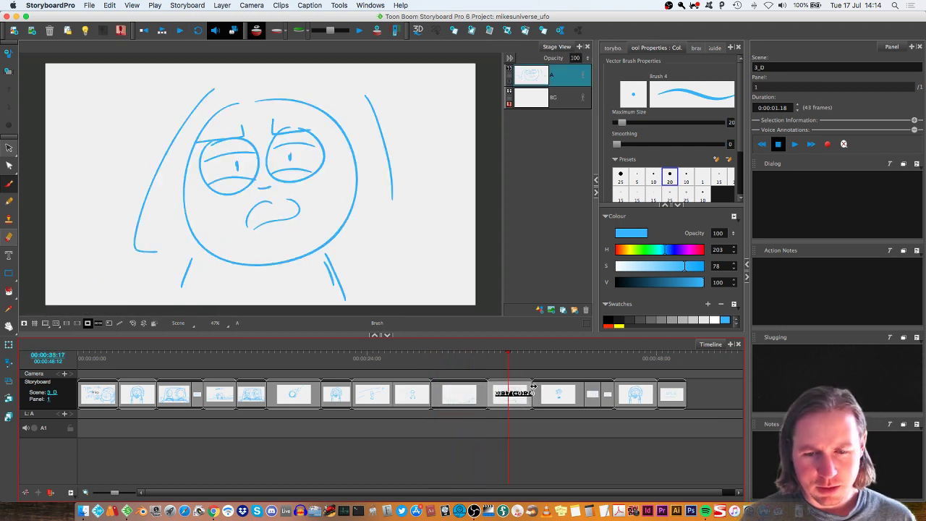
pyautogui.click(465, 371)
pyautogui.press('space')
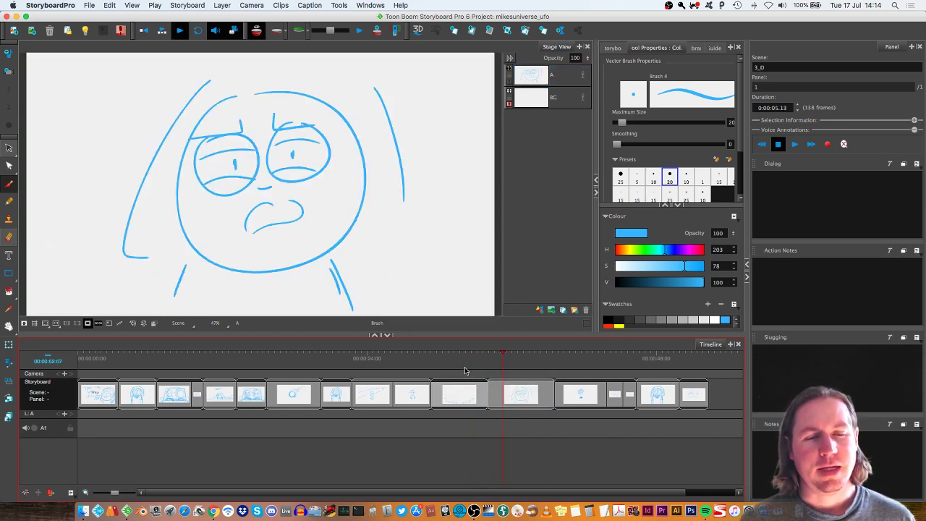
pyautogui.press('space')
# Set scene 3_C_1 to 7:10 (185 frames) and scene 3_D to 3:19 (94 frames), checking both with playback.
pyautogui.click(486, 395)
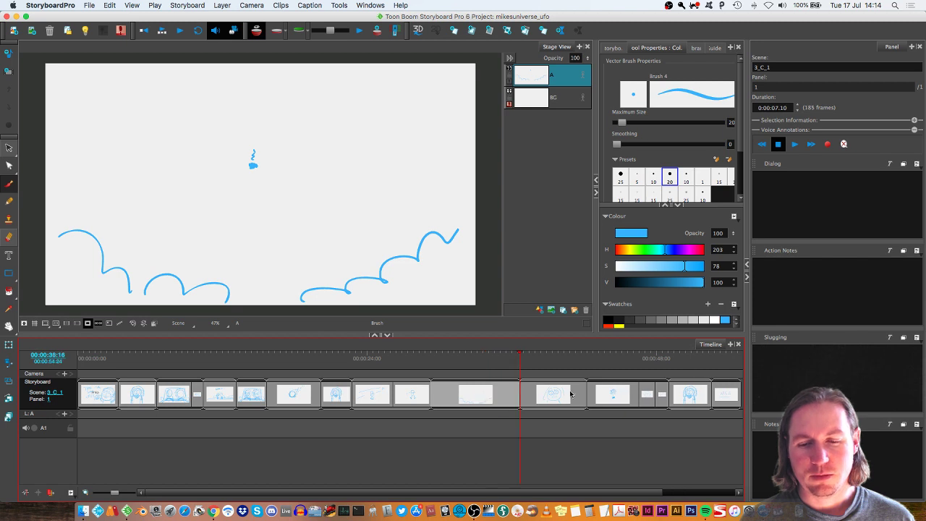
pyautogui.moveTo(584, 391); pyautogui.dragTo(565, 391)
pyautogui.click(505, 362)
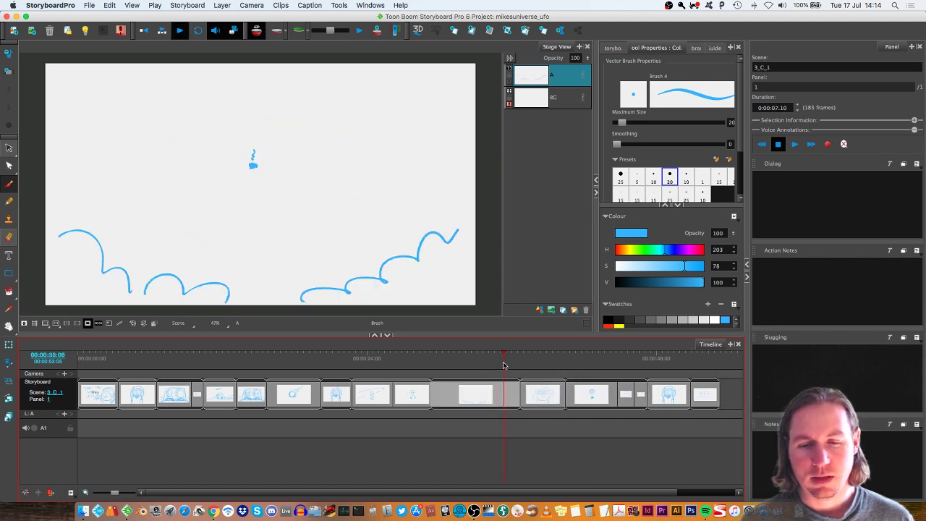
pyautogui.press('space')
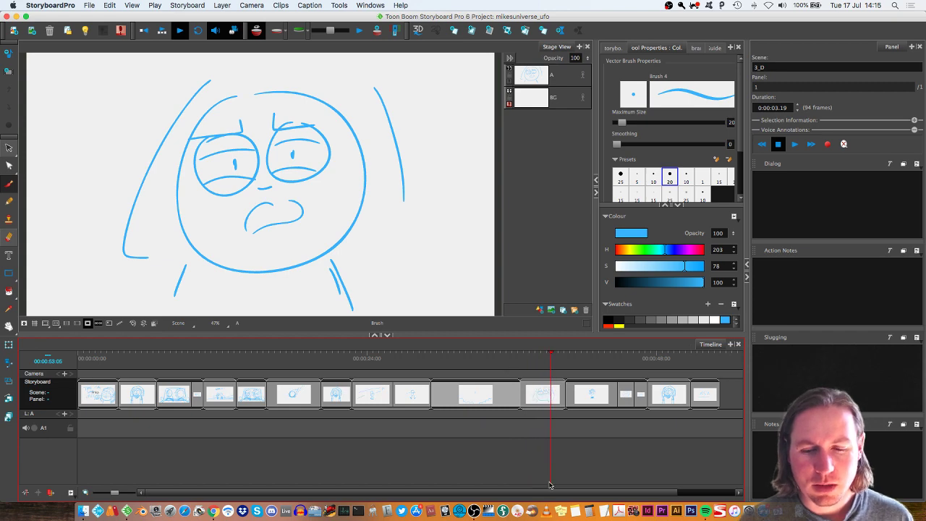
pyautogui.hscroll(3, 587, 495)
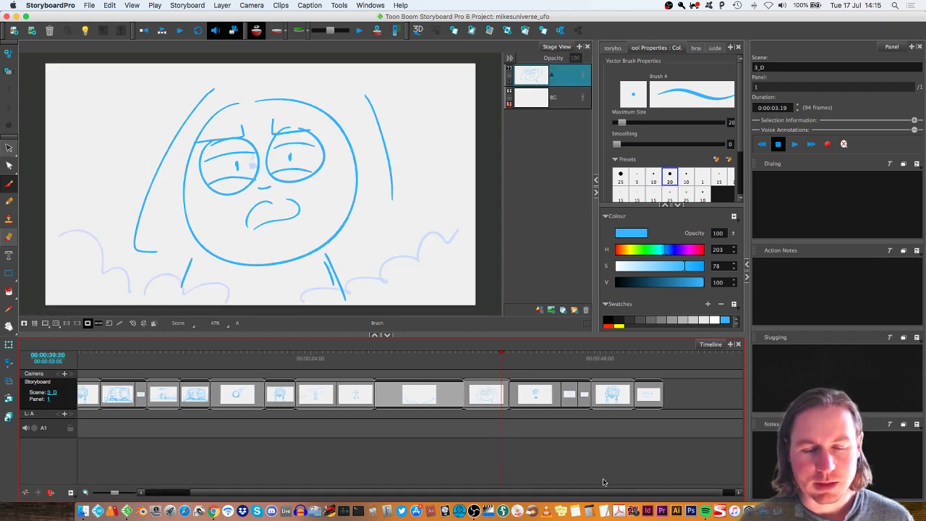
pyautogui.click(480, 355)
pyautogui.press('space')
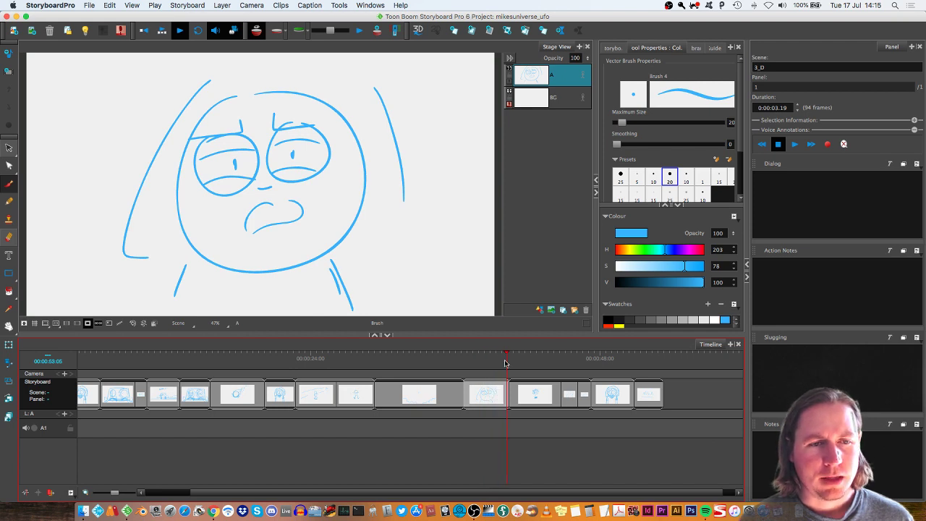
pyautogui.press('space')
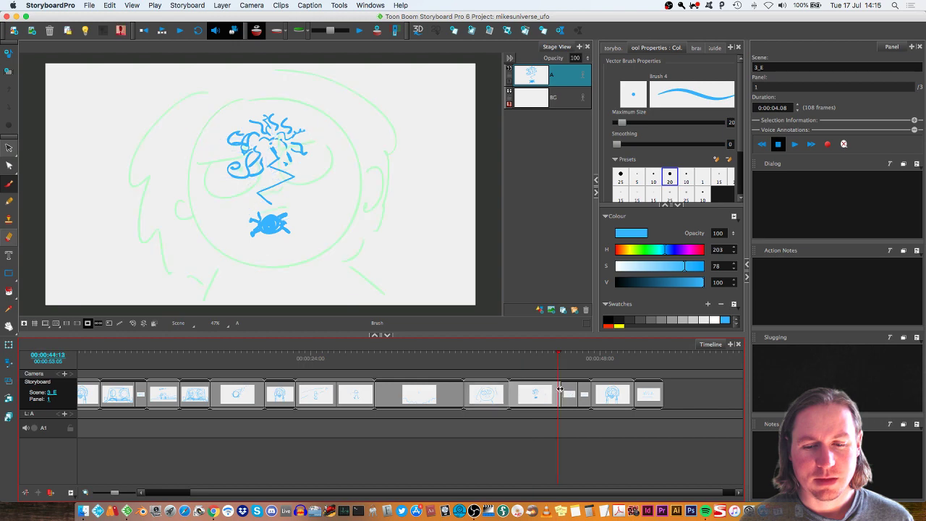
# Lengthen the first panel of scene 3_E in two stages to 7:02 (177 frames), playing it back after each change.
pyautogui.moveTo(559, 393); pyautogui.dragTo(579, 393)
pyautogui.click(502, 359)
pyautogui.press('space')
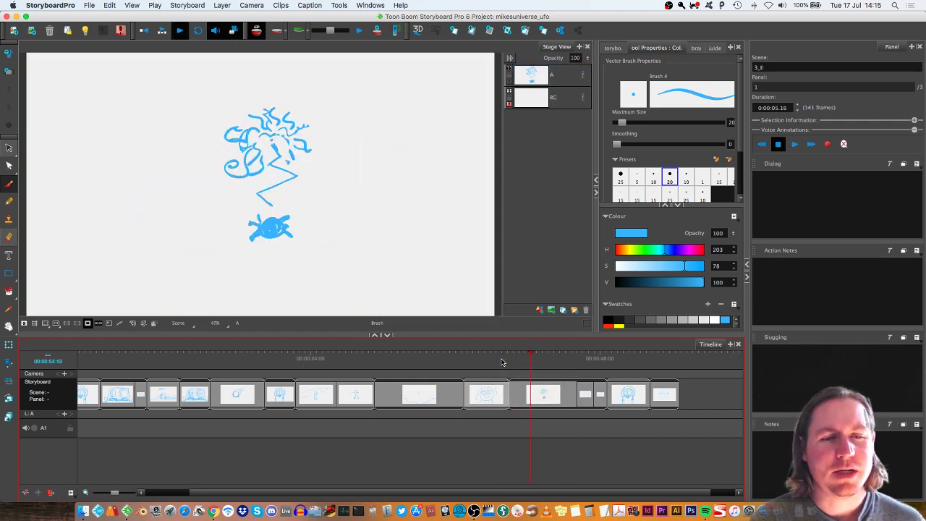
pyautogui.press('space')
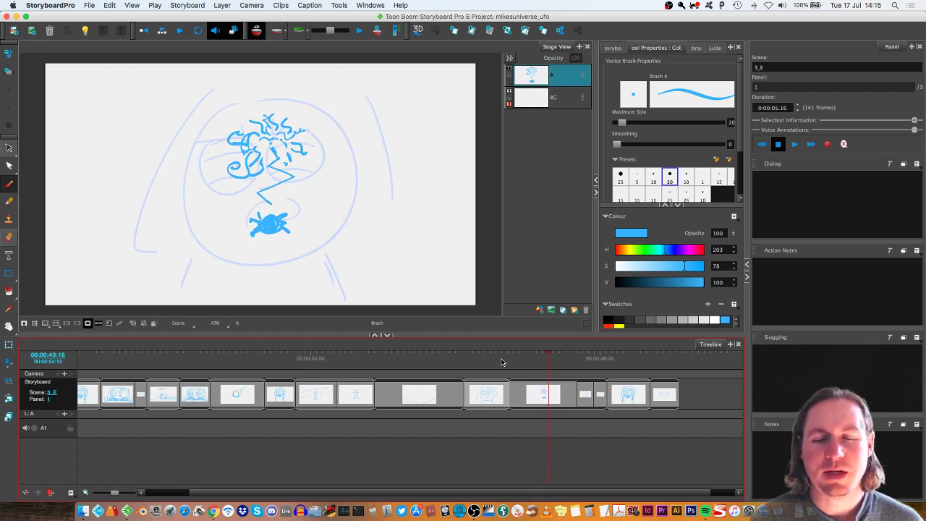
pyautogui.moveTo(577, 388); pyautogui.dragTo(596, 389)
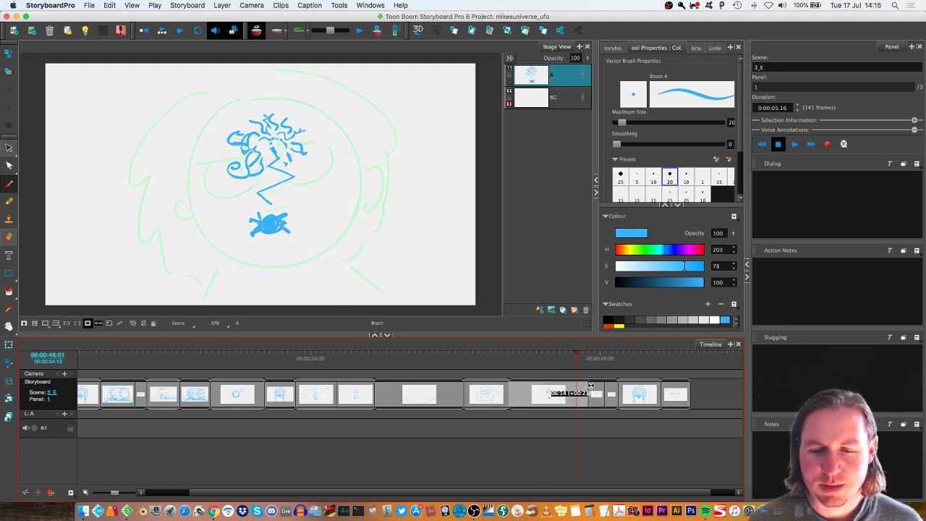
pyautogui.click(502, 359)
pyautogui.press('space')
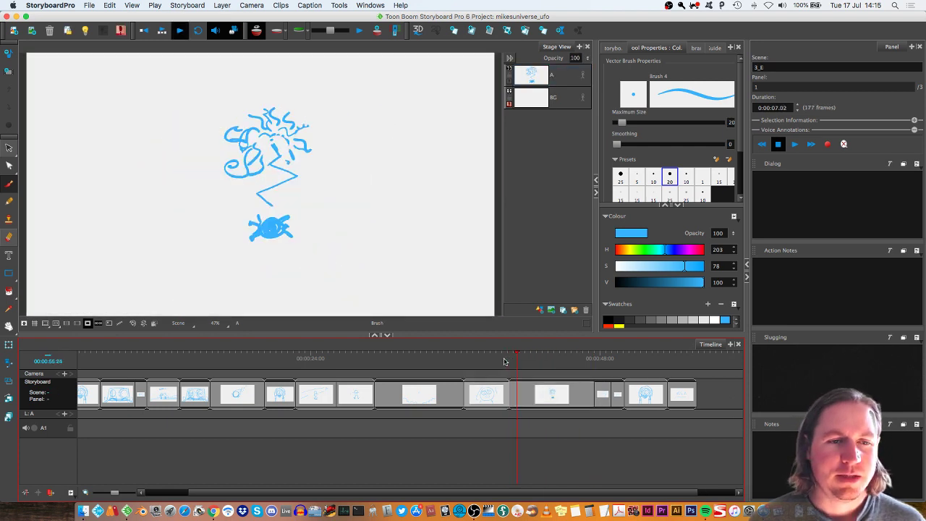
pyautogui.press('space')
# Extend the first panel of scene 3_E further and play the sequence through to the closing MSA scene.
pyautogui.moveTo(591, 388); pyautogui.dragTo(631, 388)
pyautogui.click(502, 356)
pyautogui.press('space')
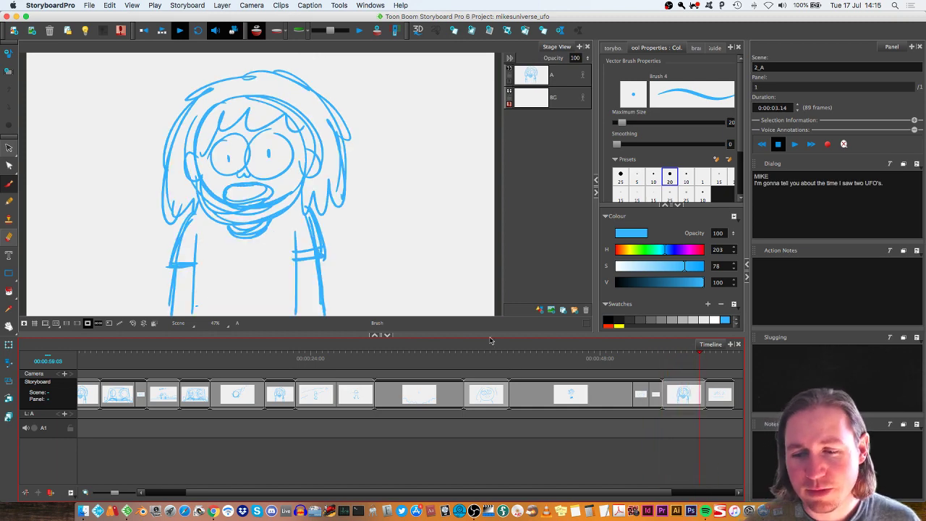
pyautogui.press('space')
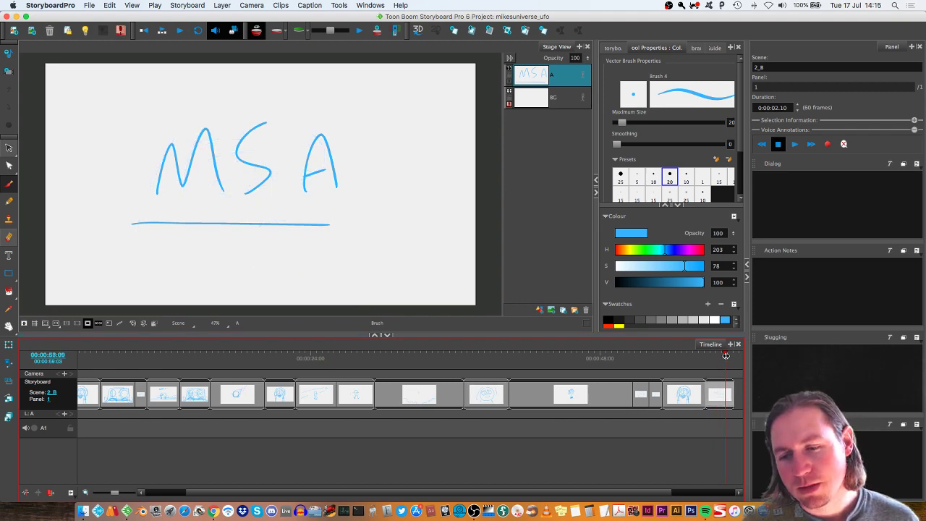
# Return the playhead to the intro scene at the start of the timeline.
pyautogui.moveTo(726, 359); pyautogui.dragTo(3, 348)
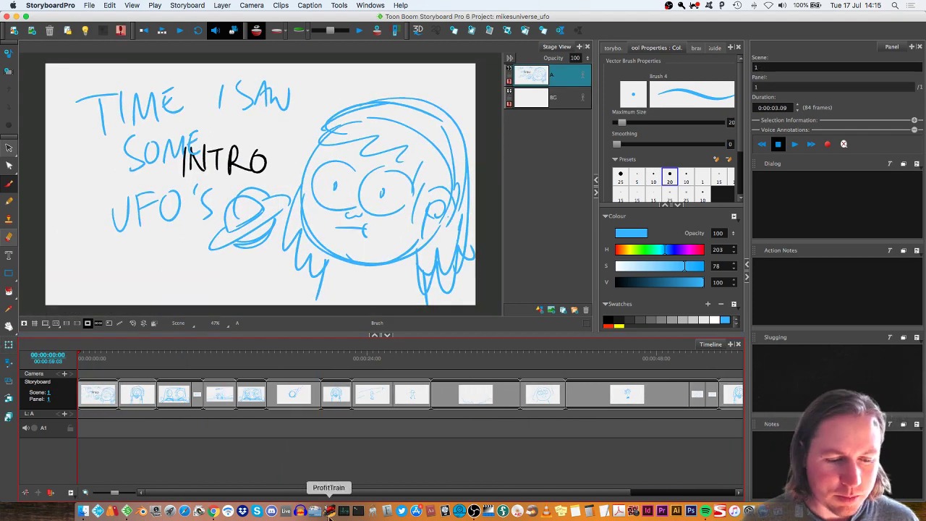
pyautogui.click(99, 359)
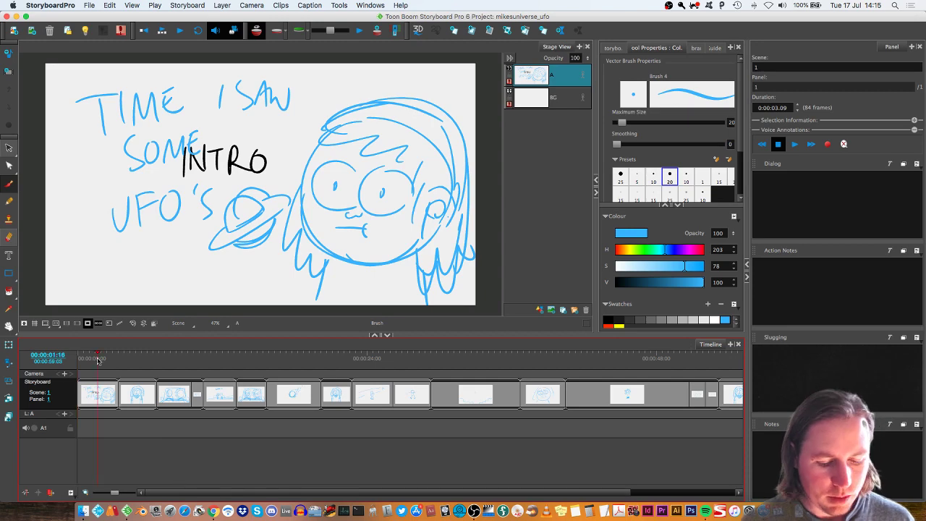
pyautogui.press('super+Tab')
pyautogui.click(285, 259)
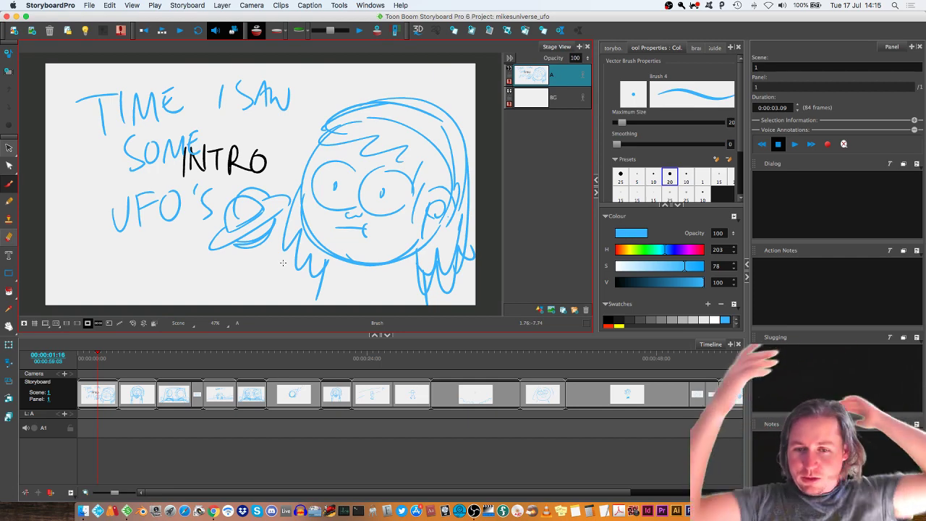
pyautogui.click(89, 5)
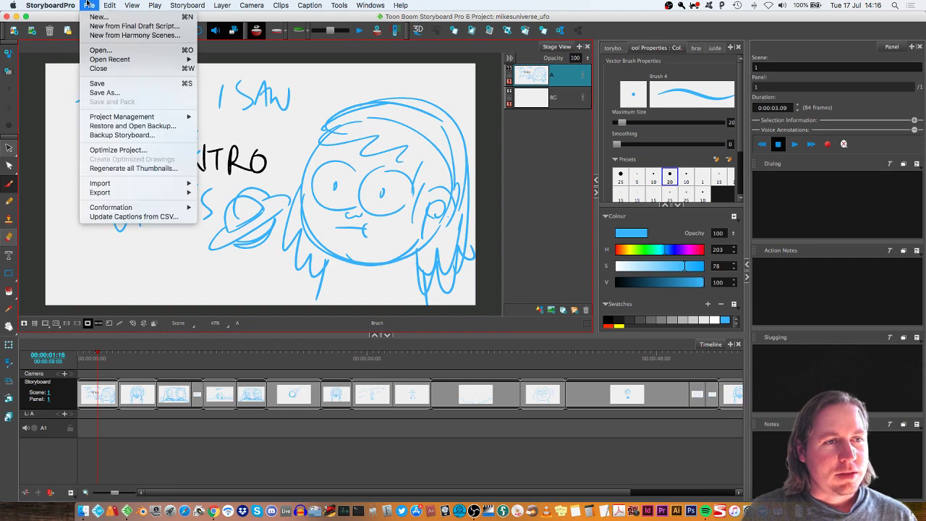
pyautogui.moveTo(108, 192)
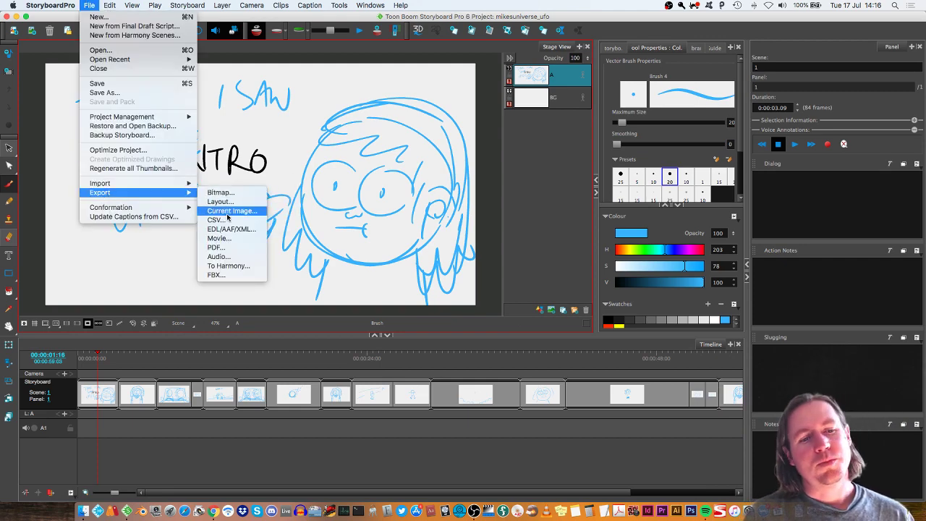
pyautogui.click(224, 242)
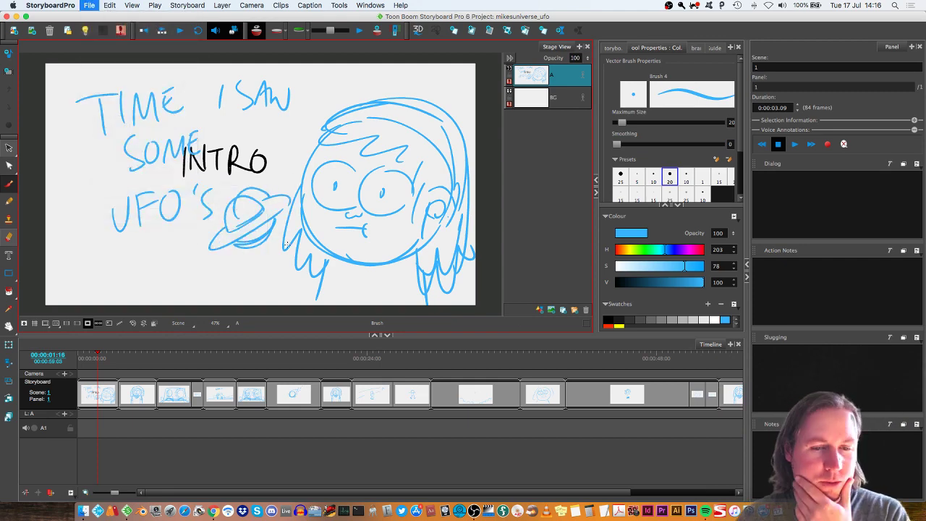
pyautogui.click(439, 263)
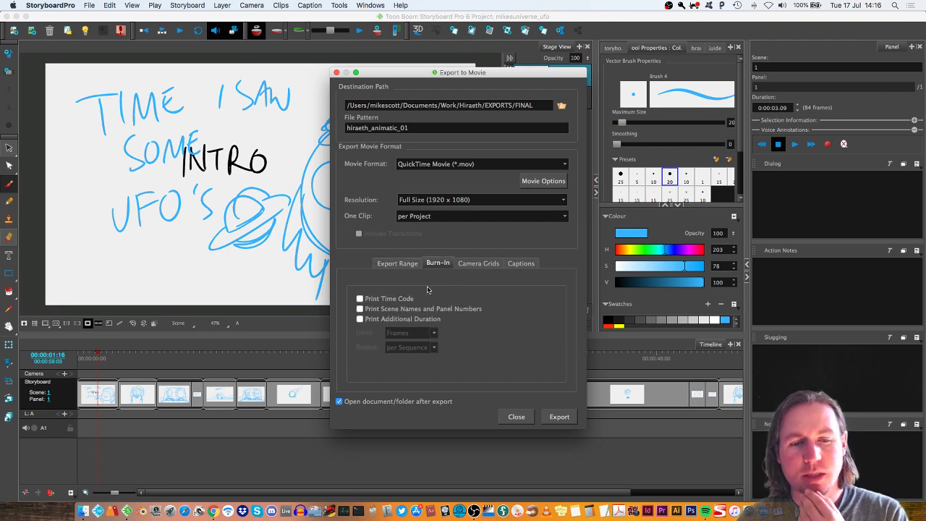
pyautogui.click(406, 309)
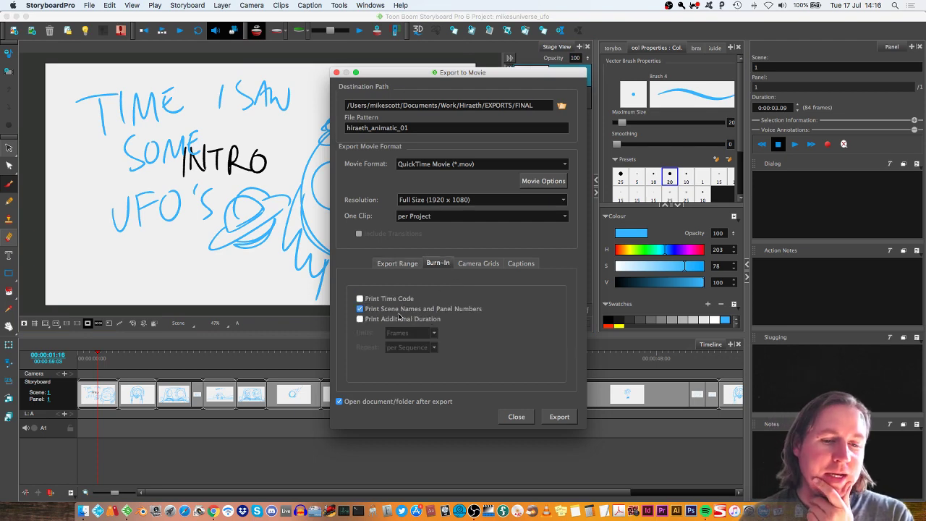
pyautogui.click(516, 417)
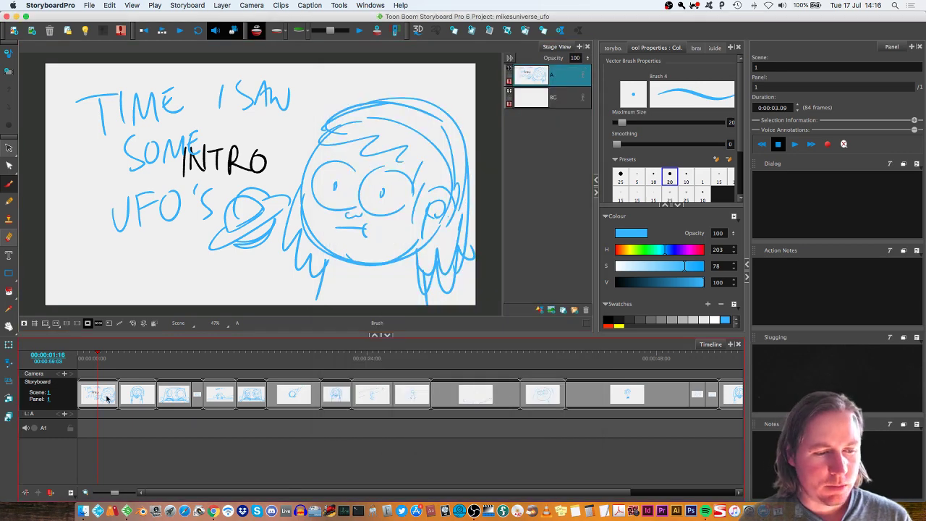
pyautogui.moveTo(221, 495); pyautogui.dragTo(405, 498)
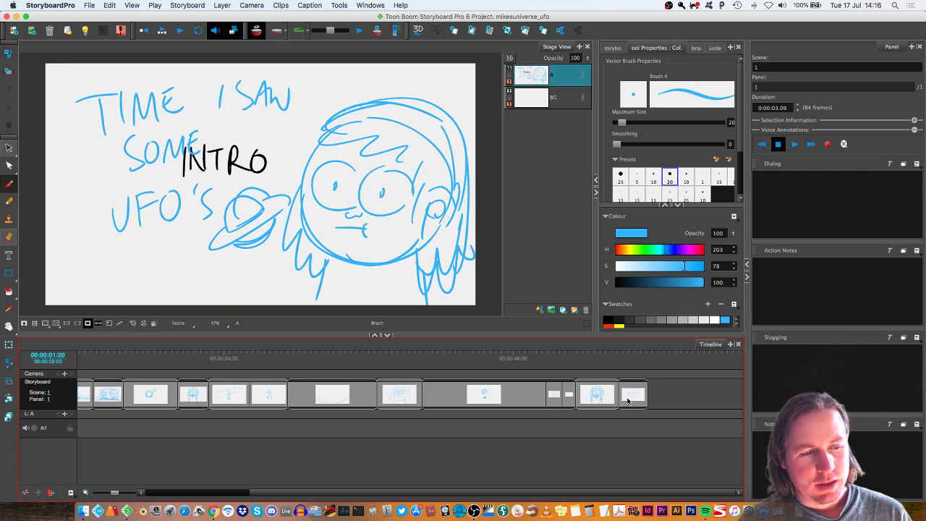
pyautogui.click(628, 400)
pyautogui.moveTo(563, 496); pyautogui.dragTo(459, 496)
pyautogui.click(159, 435)
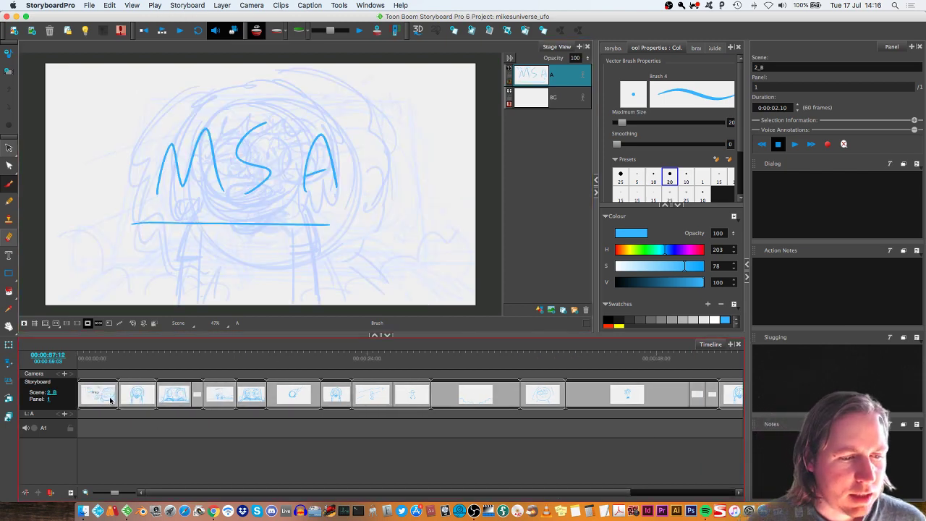
pyautogui.click(189, 5)
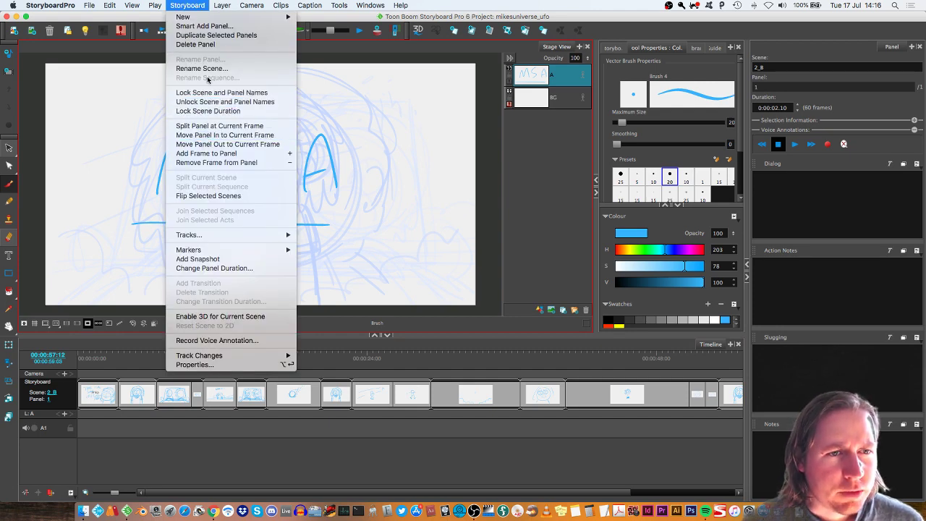
pyautogui.click(187, 5)
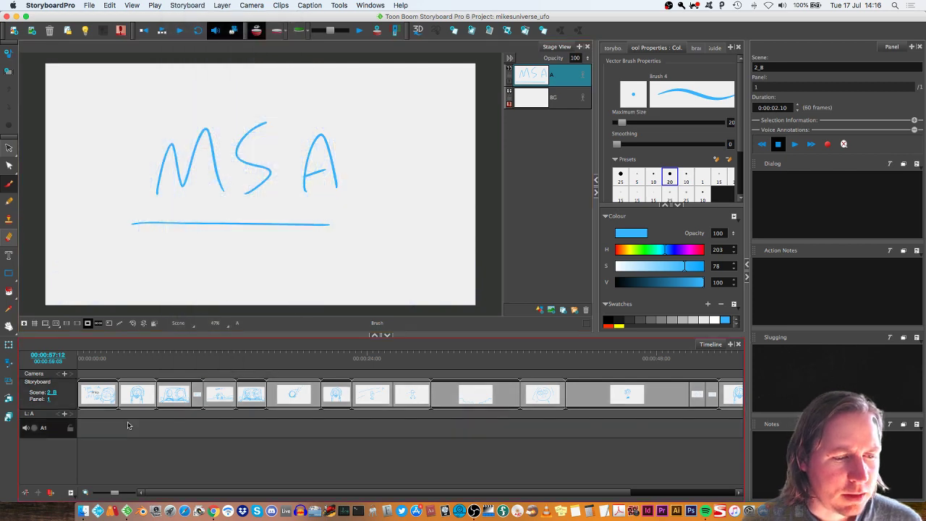
# Start renaming the intro scene and set the rule for subsequent scenes to Renumber Scenes.
pyautogui.click(100, 396)
pyautogui.click(188, 6)
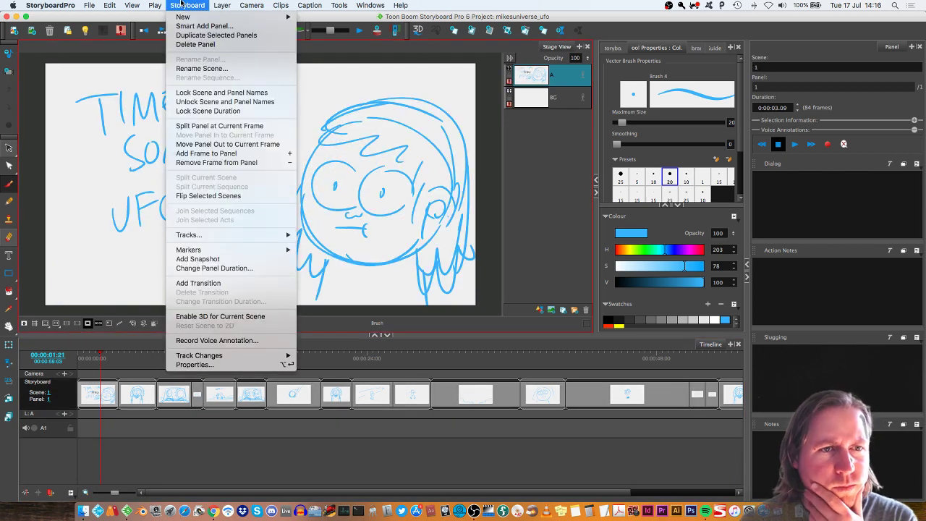
pyautogui.click(199, 68)
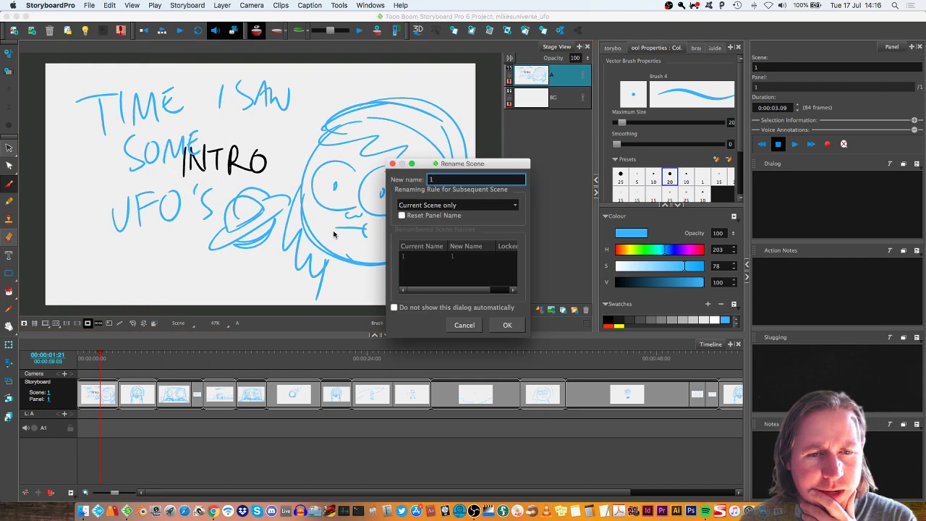
pyautogui.click(433, 207)
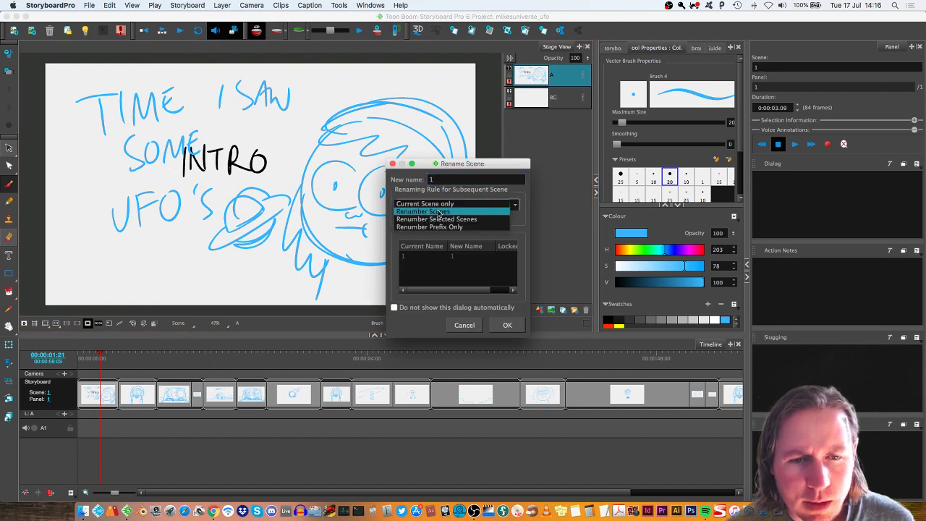
pyautogui.click(438, 211)
# Examine the current and proposed new names of all scenes in the renumbering list.
pyautogui.click(420, 255)
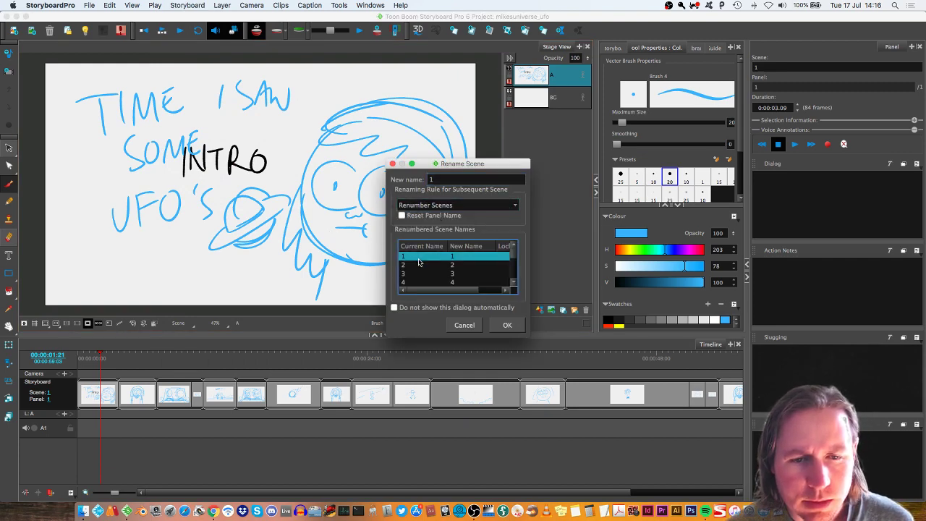
pyautogui.scroll(-3, 418, 262)
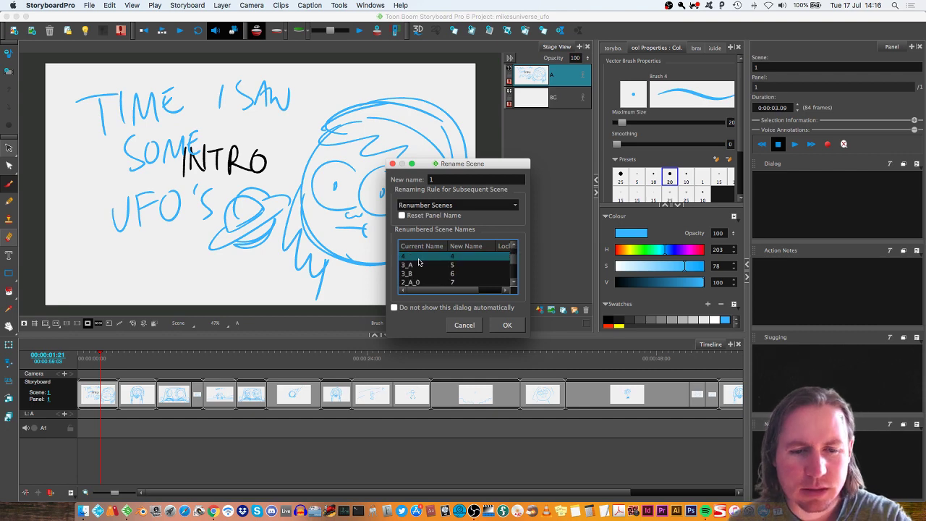
pyautogui.scroll(-3, 418, 262)
pyautogui.click(418, 274)
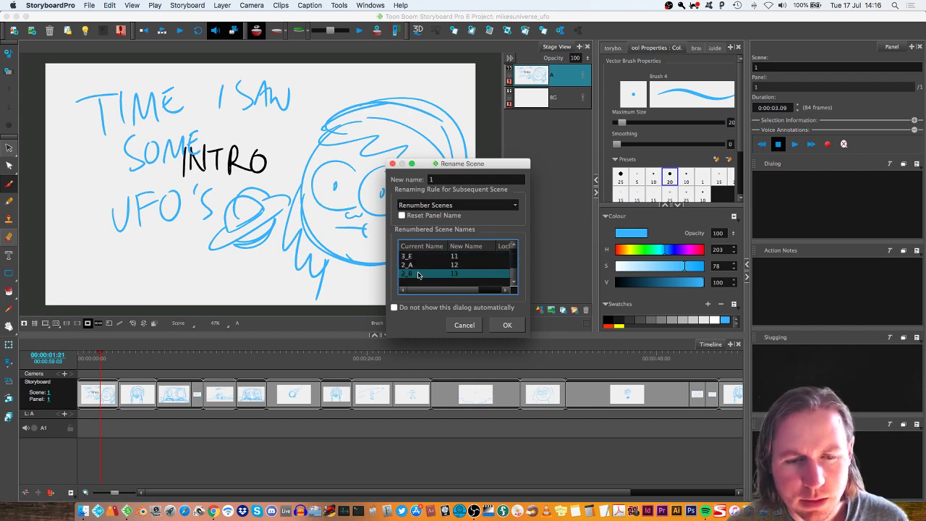
pyautogui.scroll(6, 417, 268)
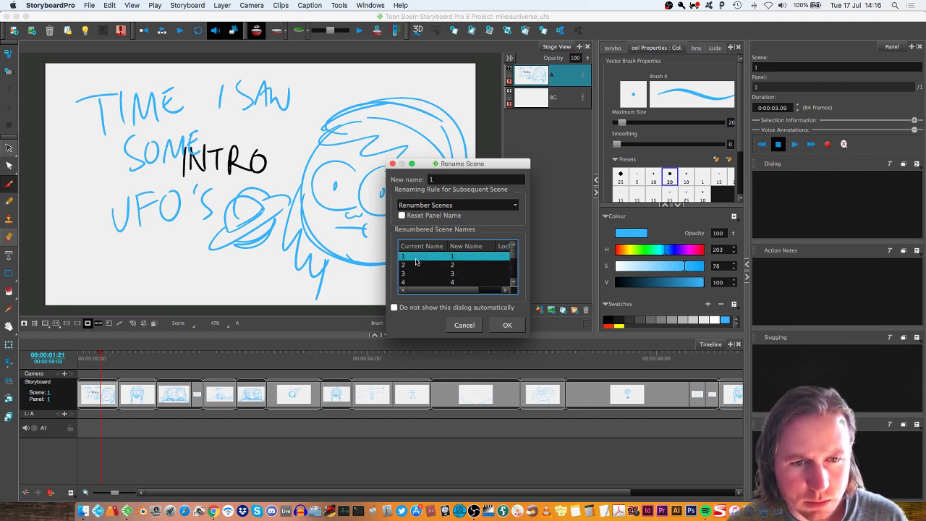
pyautogui.scroll(-6, 416, 264)
pyautogui.scroll(6, 416, 267)
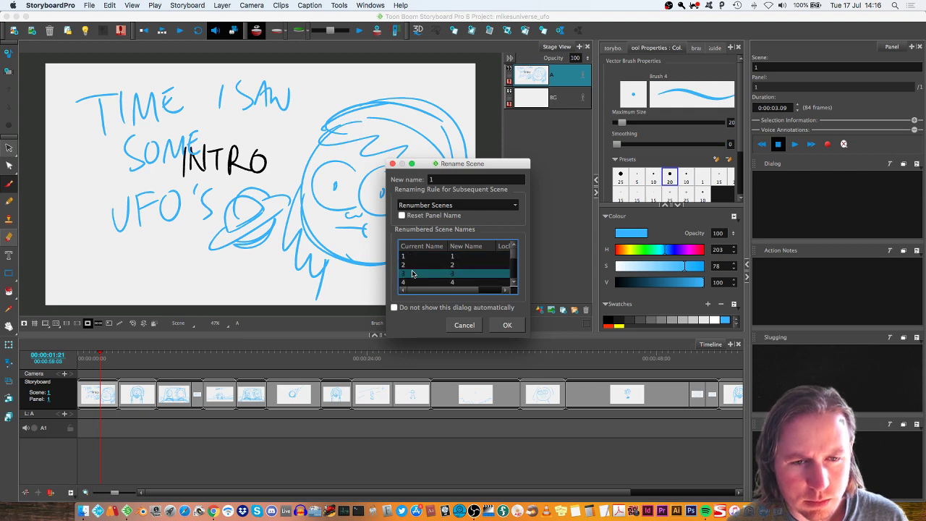
# Try the Renumber Selected Scenes rule, then restore the Renumber Scenes rule.
pyautogui.click(456, 178)
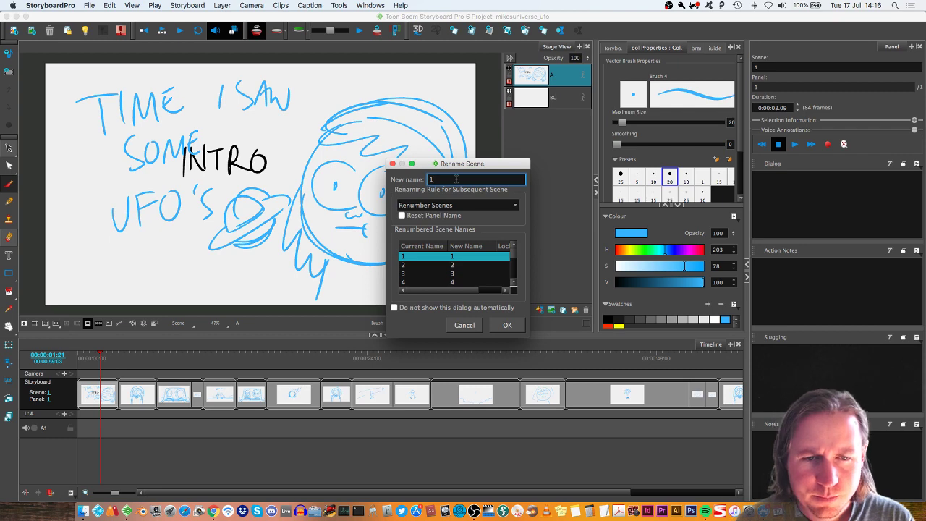
pyautogui.click(474, 204)
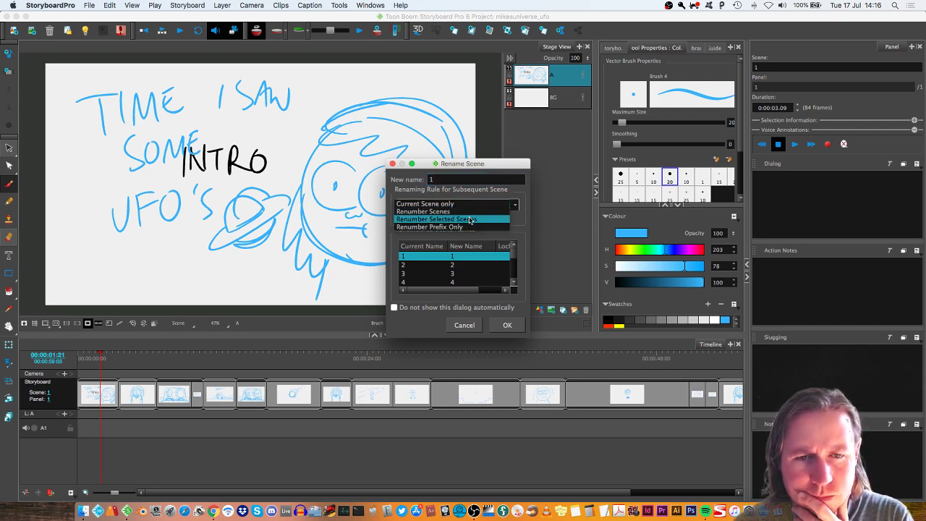
pyautogui.click(473, 219)
pyautogui.click(449, 205)
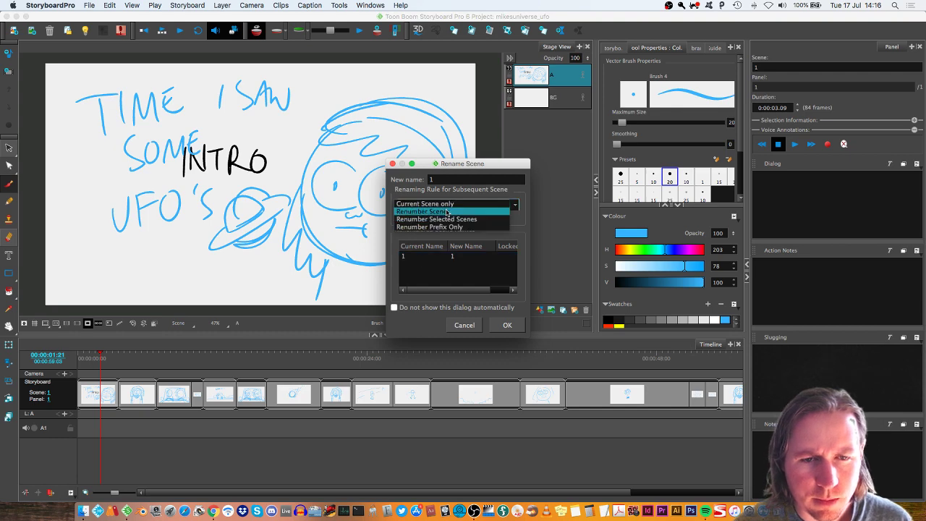
pyautogui.click(446, 212)
# Try "a" as the intro scene's new name and check the proposed names through the last scene.
pyautogui.click(442, 181)
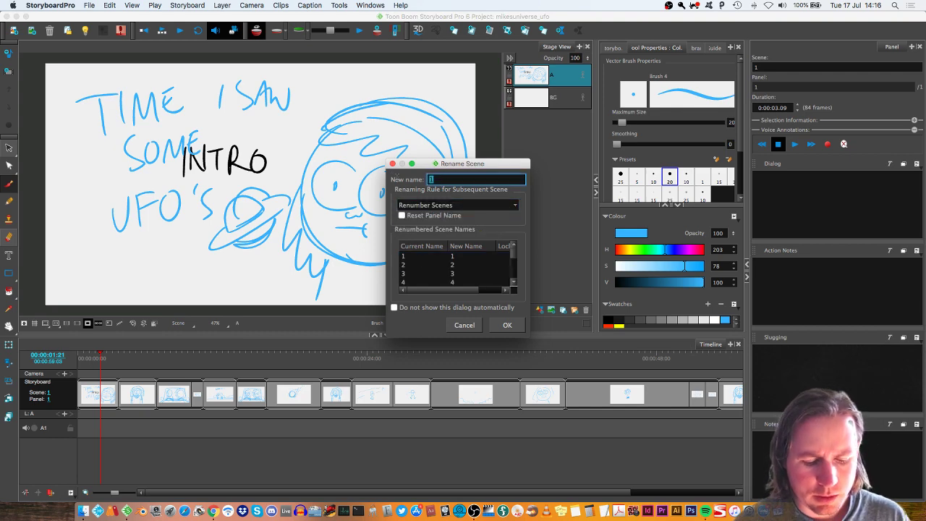
pyautogui.write('a')
pyautogui.click(426, 264)
pyautogui.scroll(-5, 449, 268)
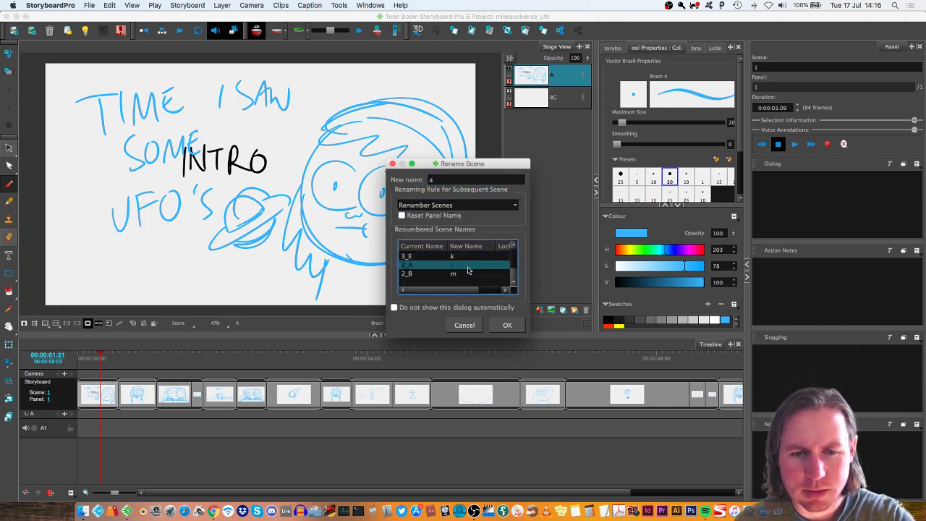
# Set the intro scene's new name to 1 and apply the consecutive renumbering to all scenes.
pyautogui.doubleClick(453, 181)
pyautogui.write('1')
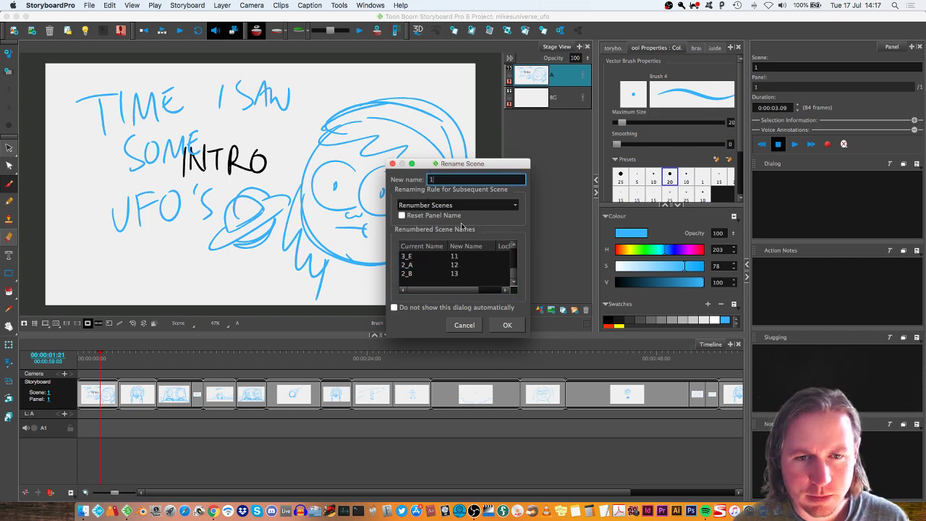
pyautogui.click(460, 268)
pyautogui.scroll(-5, 460, 267)
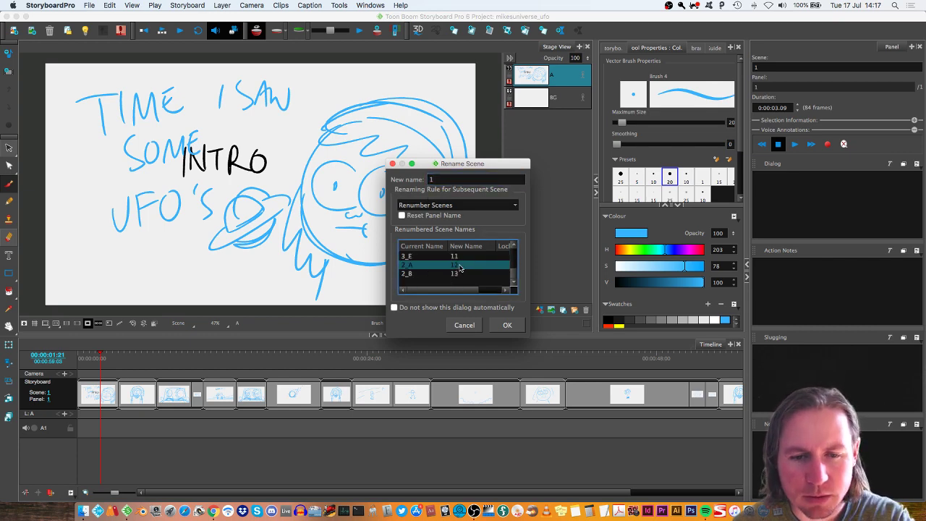
pyautogui.click(507, 325)
pyautogui.click(224, 367)
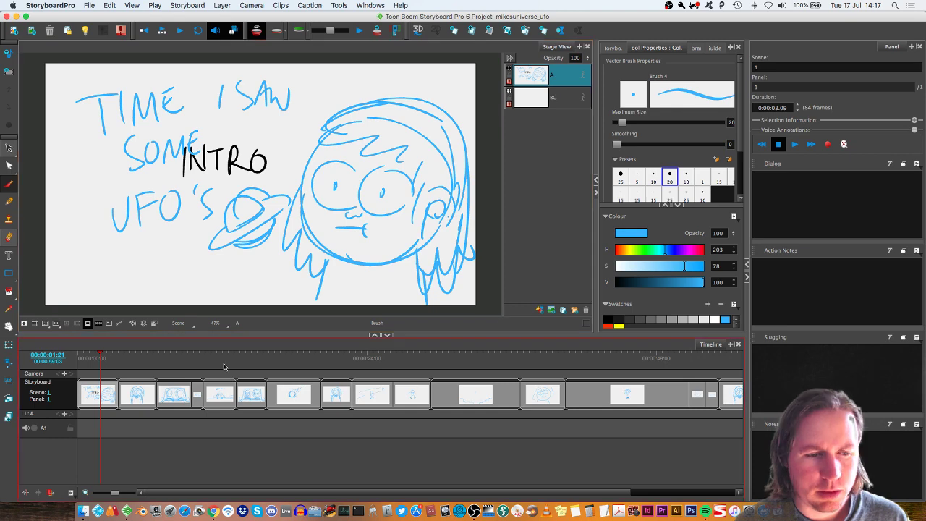
# Save the renumbered storyboard project and return to the beginning of the timeline.
pyautogui.moveTo(187, 358); pyautogui.dragTo(688, 378)
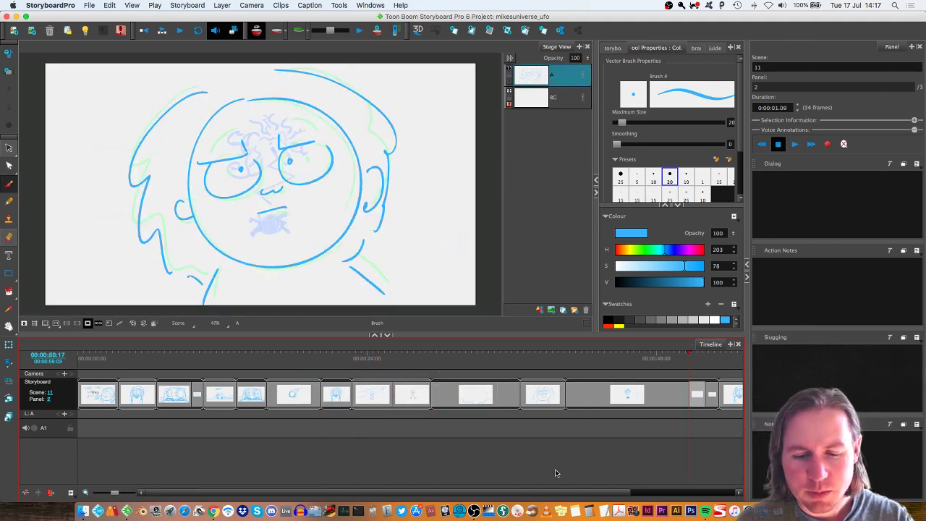
pyautogui.press('super+s')
pyautogui.click(78, 358)
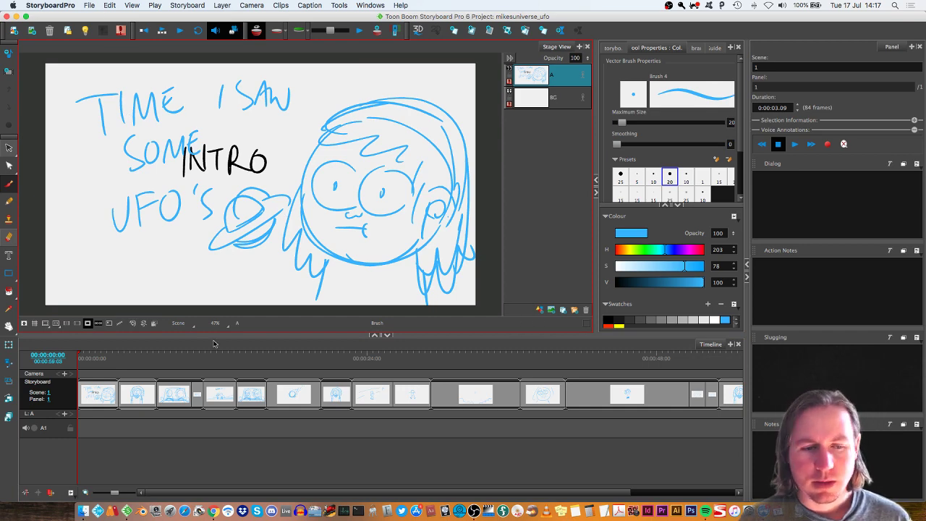
# Look through the drawings of the early scenes up to scene 7.
pyautogui.click(255, 359)
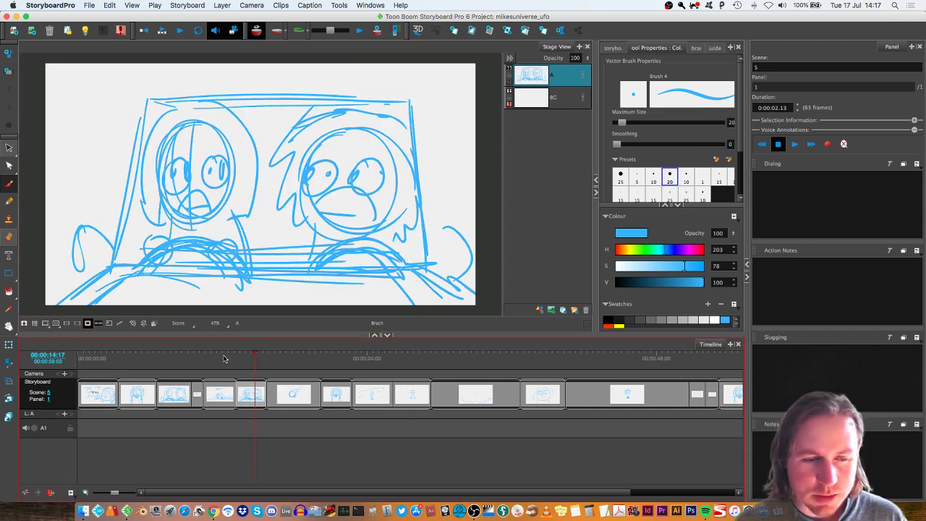
pyautogui.click(224, 358)
pyautogui.click(288, 362)
pyautogui.click(331, 367)
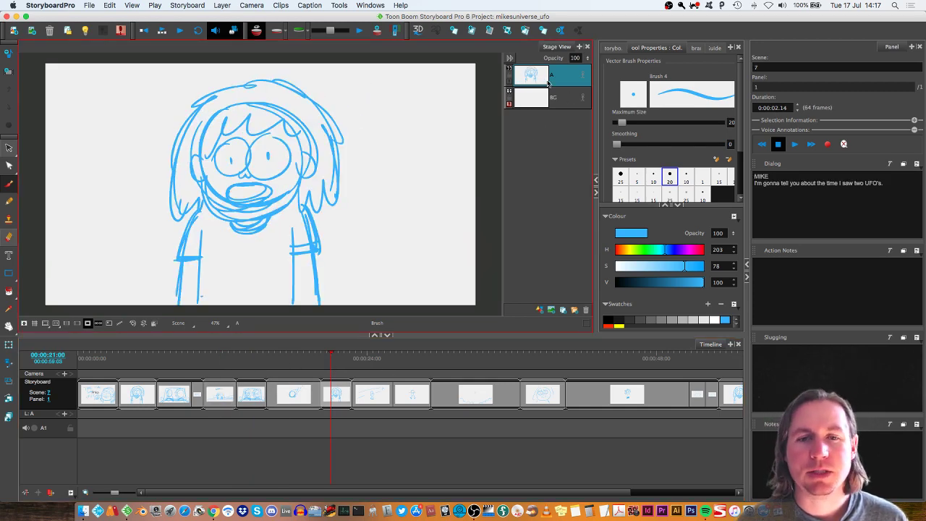
# Enable animation on layer A of scene 6 and place its two keyframes at the scene's start and end.
pyautogui.click(299, 358)
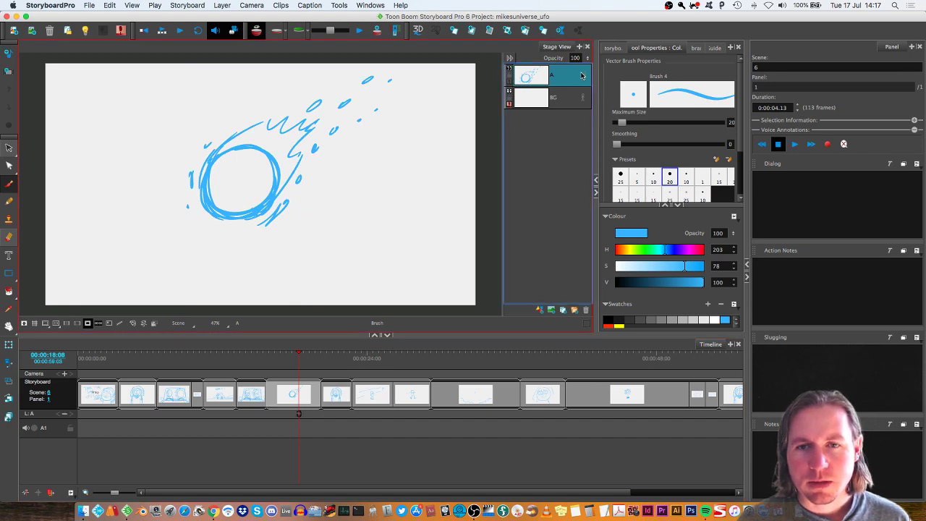
pyautogui.click(307, 357)
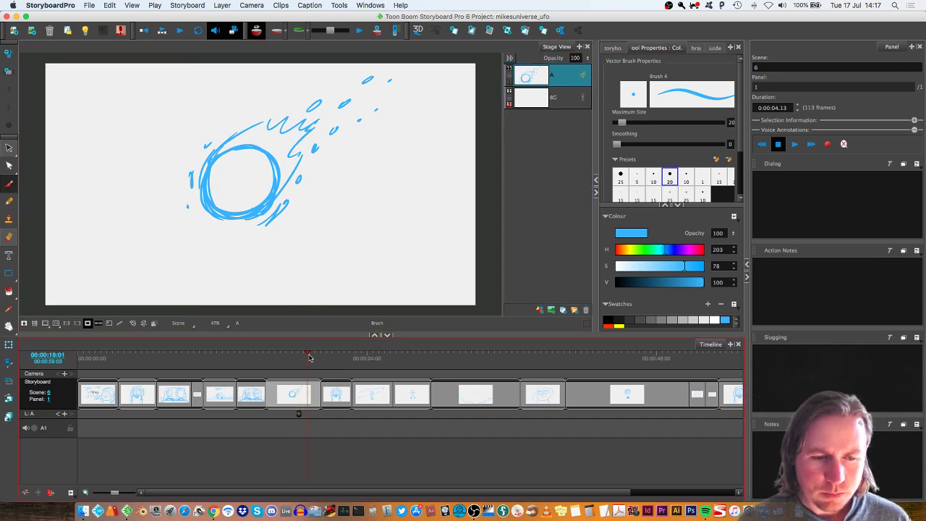
pyautogui.click(63, 374)
pyautogui.hotkey('ctrl', 'z')
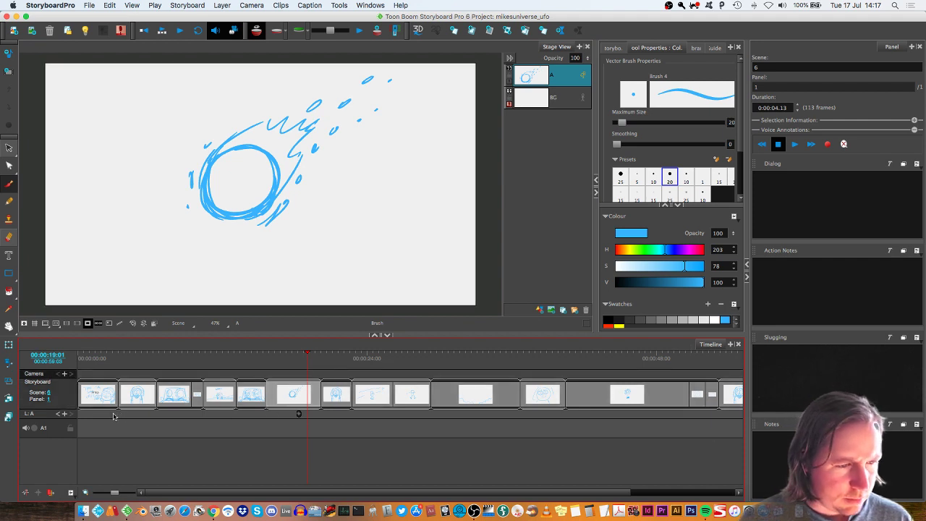
pyautogui.click(65, 415)
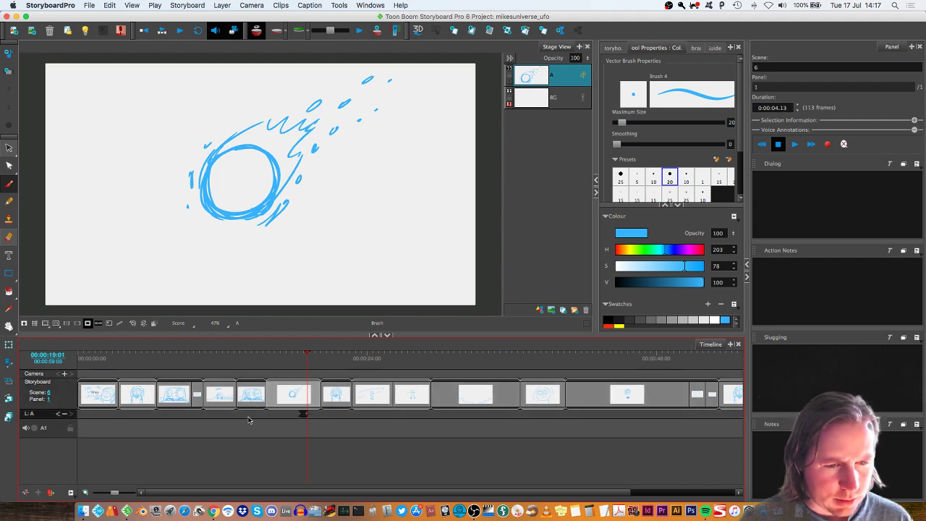
pyautogui.click(310, 415)
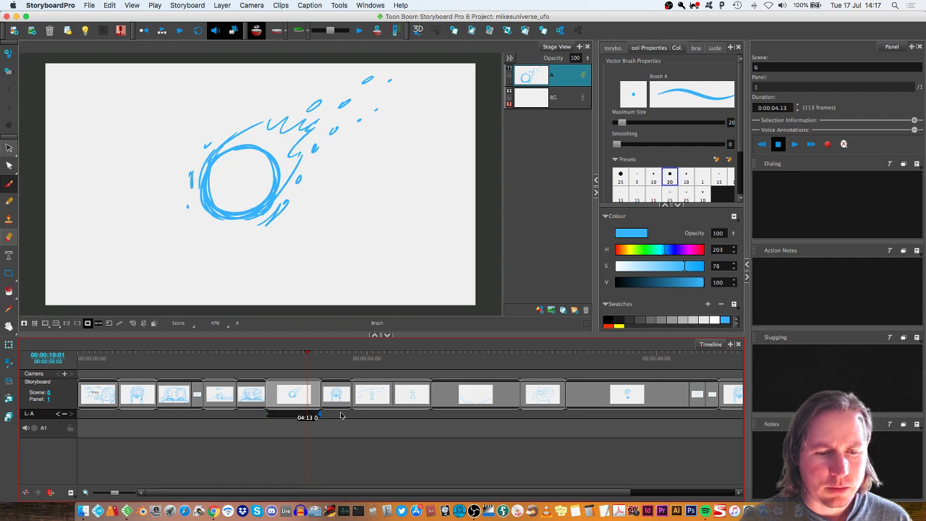
pyautogui.click(59, 414)
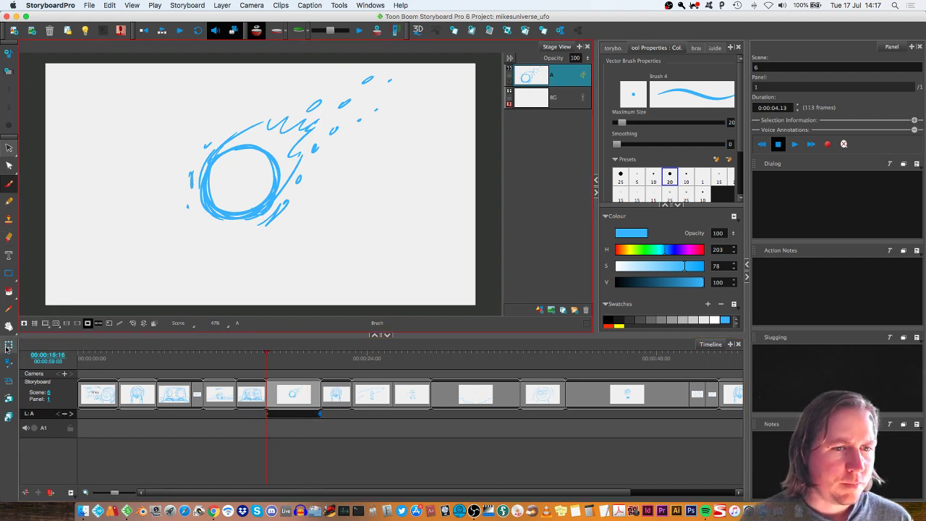
# With Layer Transform, shift the fireball up and right at the first keyframe and down and left at the last.
pyautogui.click(8, 345)
pyautogui.moveTo(290, 152); pyautogui.dragTo(333, 121)
pyautogui.click(44, 414)
pyautogui.click(72, 415)
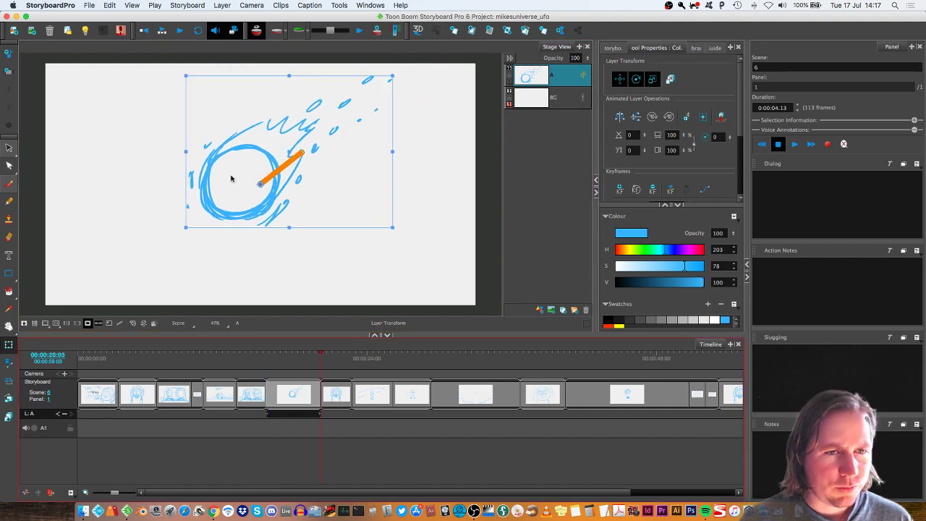
pyautogui.click(275, 161)
pyautogui.moveTo(285, 153); pyautogui.dragTo(198, 215)
# Play back the fireball's movement in scene 6, starting from the end of scene 5.
pyautogui.click(258, 356)
pyautogui.press('Return')
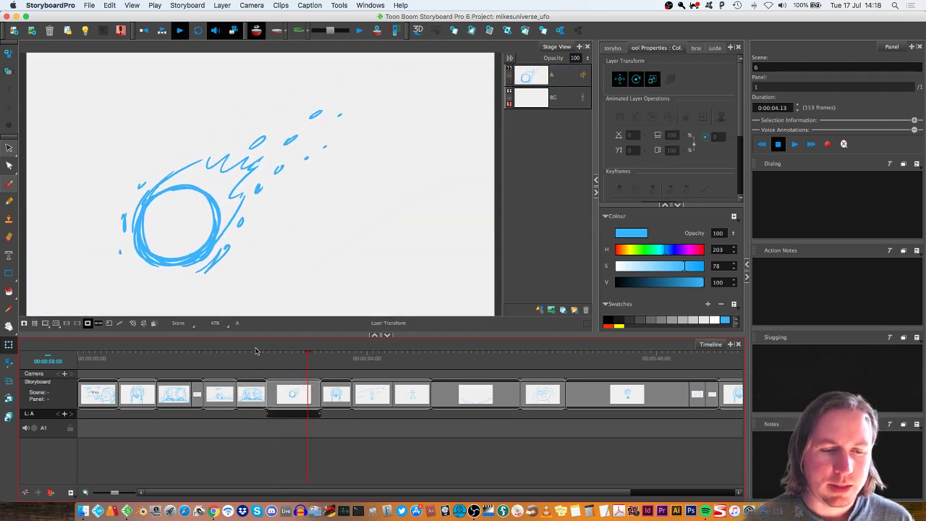
pyautogui.press('Return')
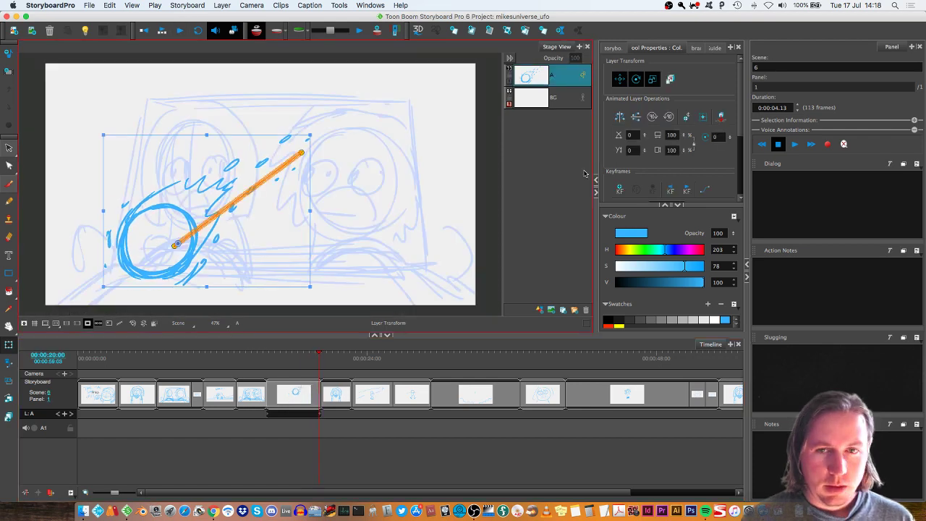
# Disable animation mode on scene 6's layer A, clearing all of its keyframes.
pyautogui.click(289, 359)
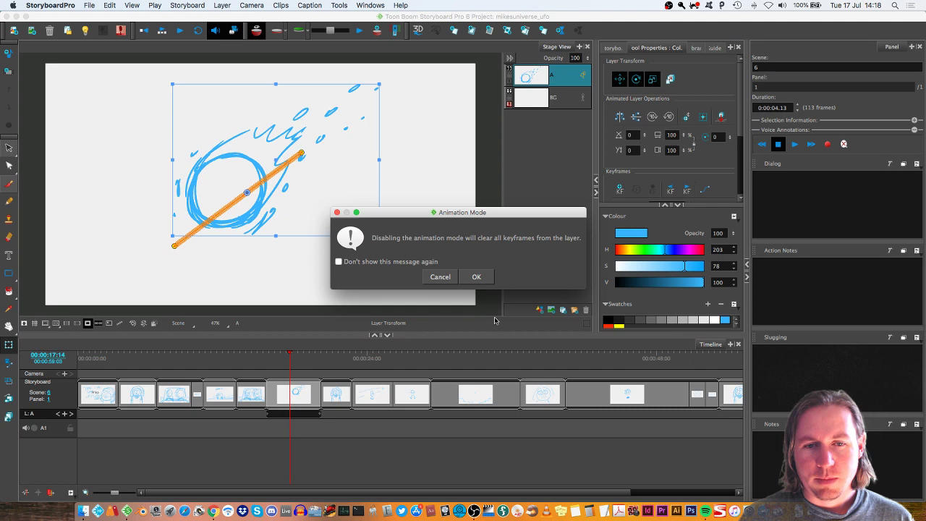
pyautogui.click(476, 276)
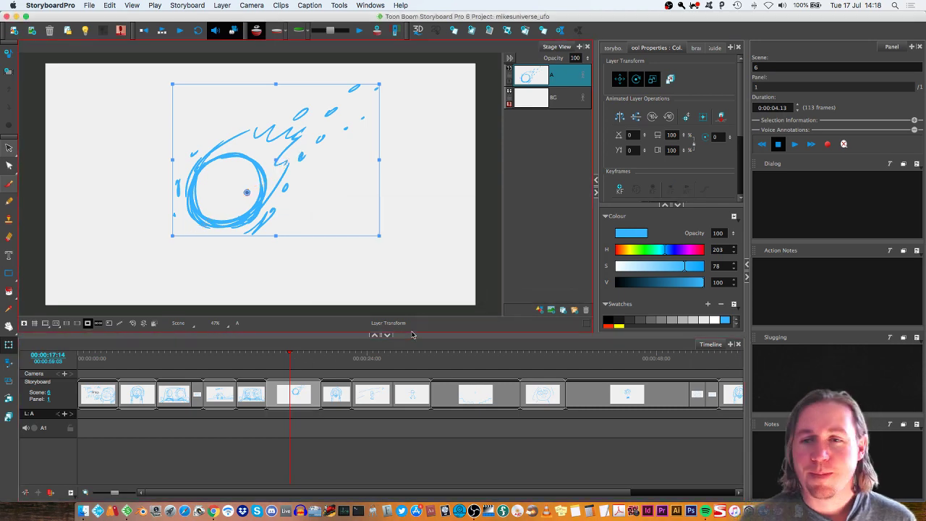
pyautogui.press('super+Tab')
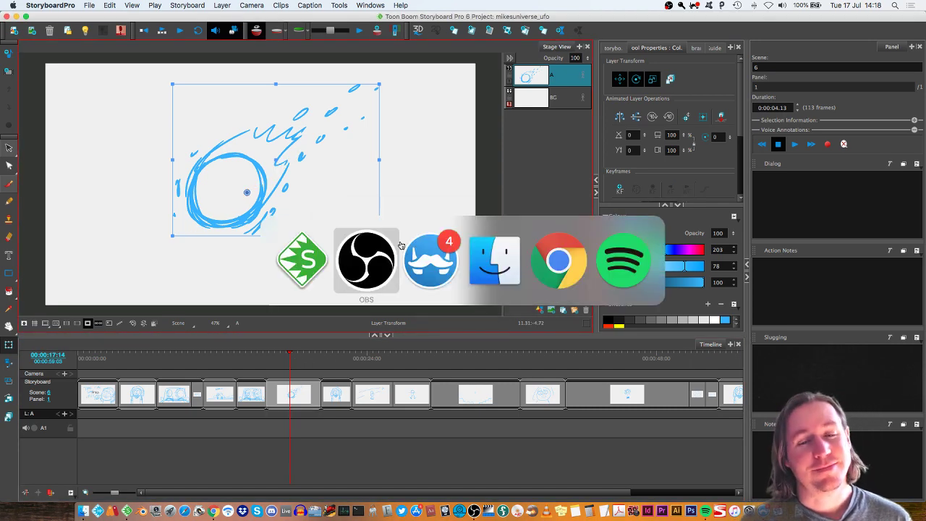